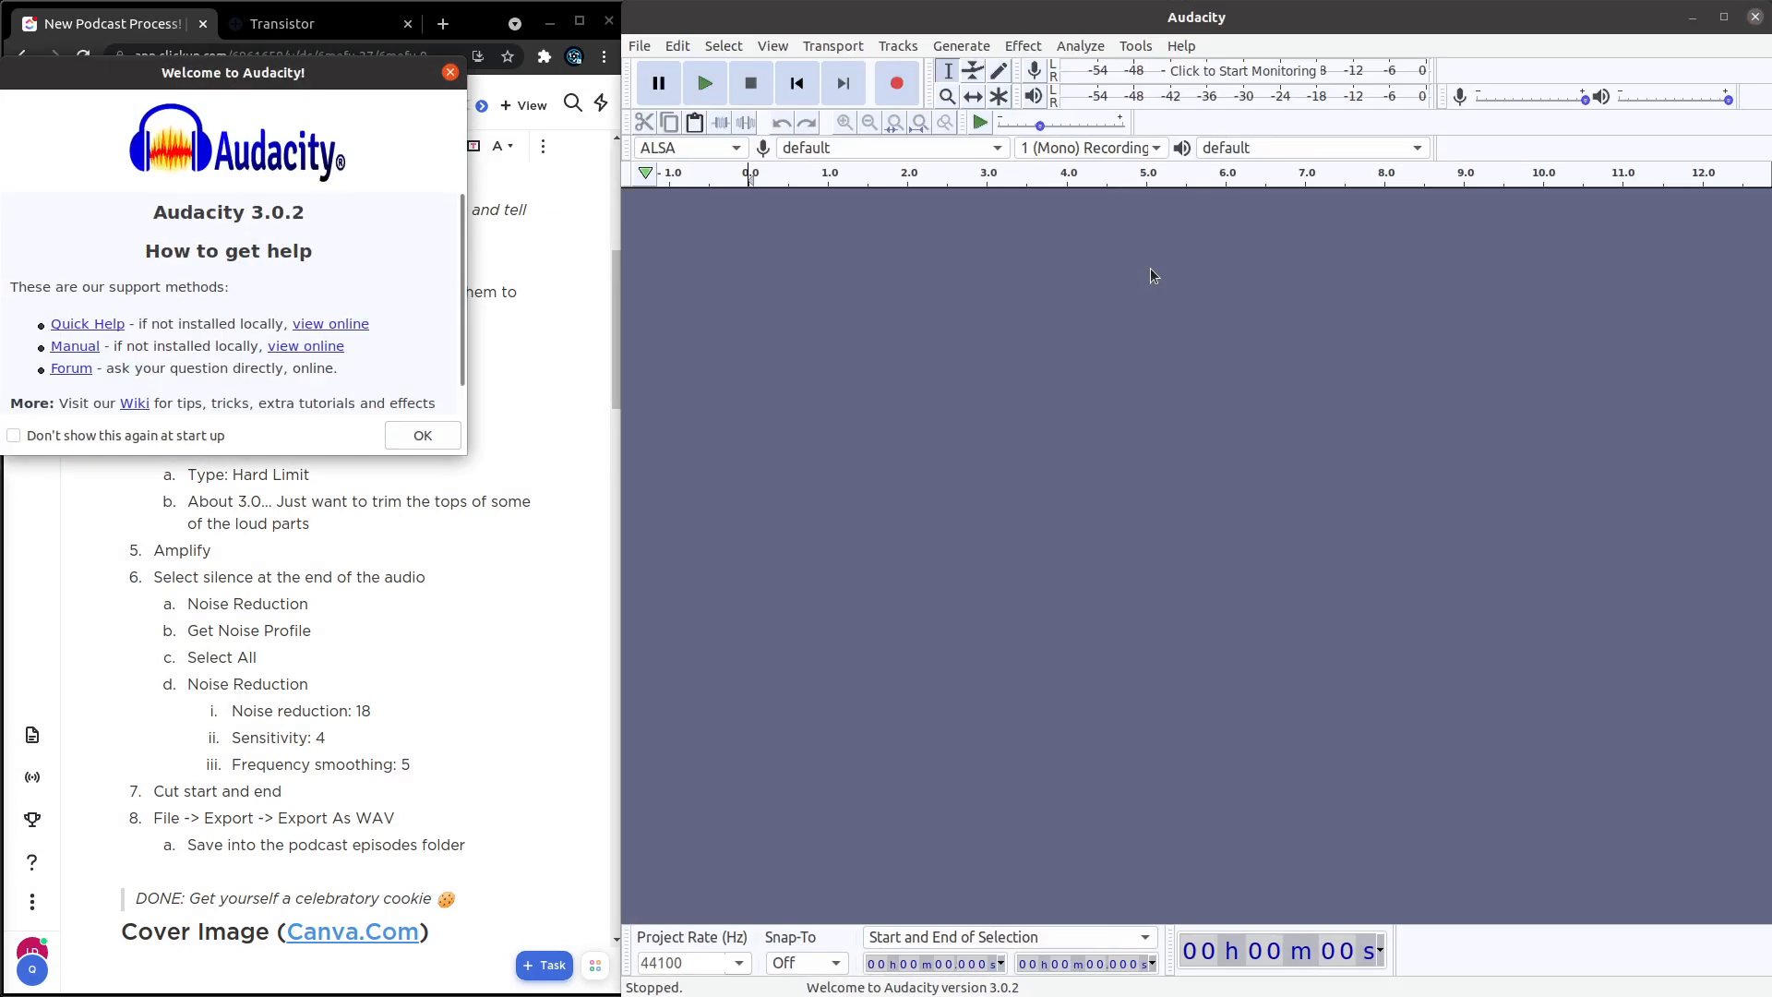
# Dismiss the welcome message and import into-1.wav and raw.wav from the episode 37 folder into the Audacity project.
pyautogui.click(445, 446)
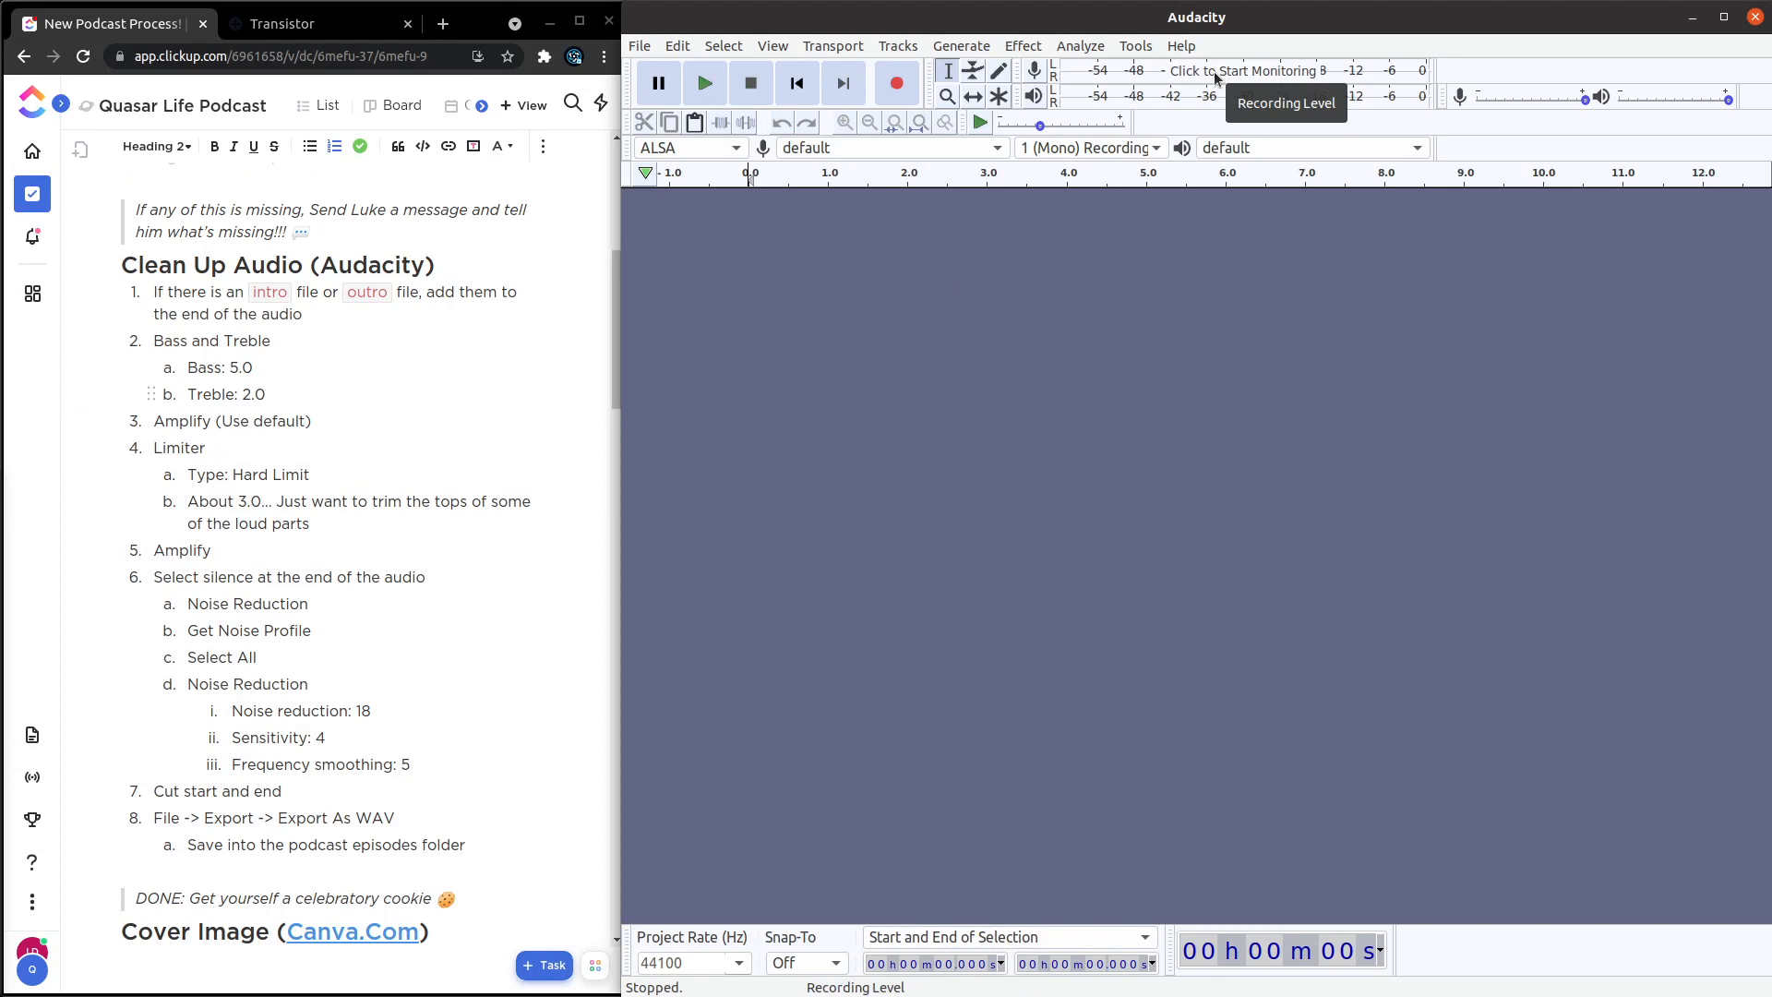
pyautogui.press('super')
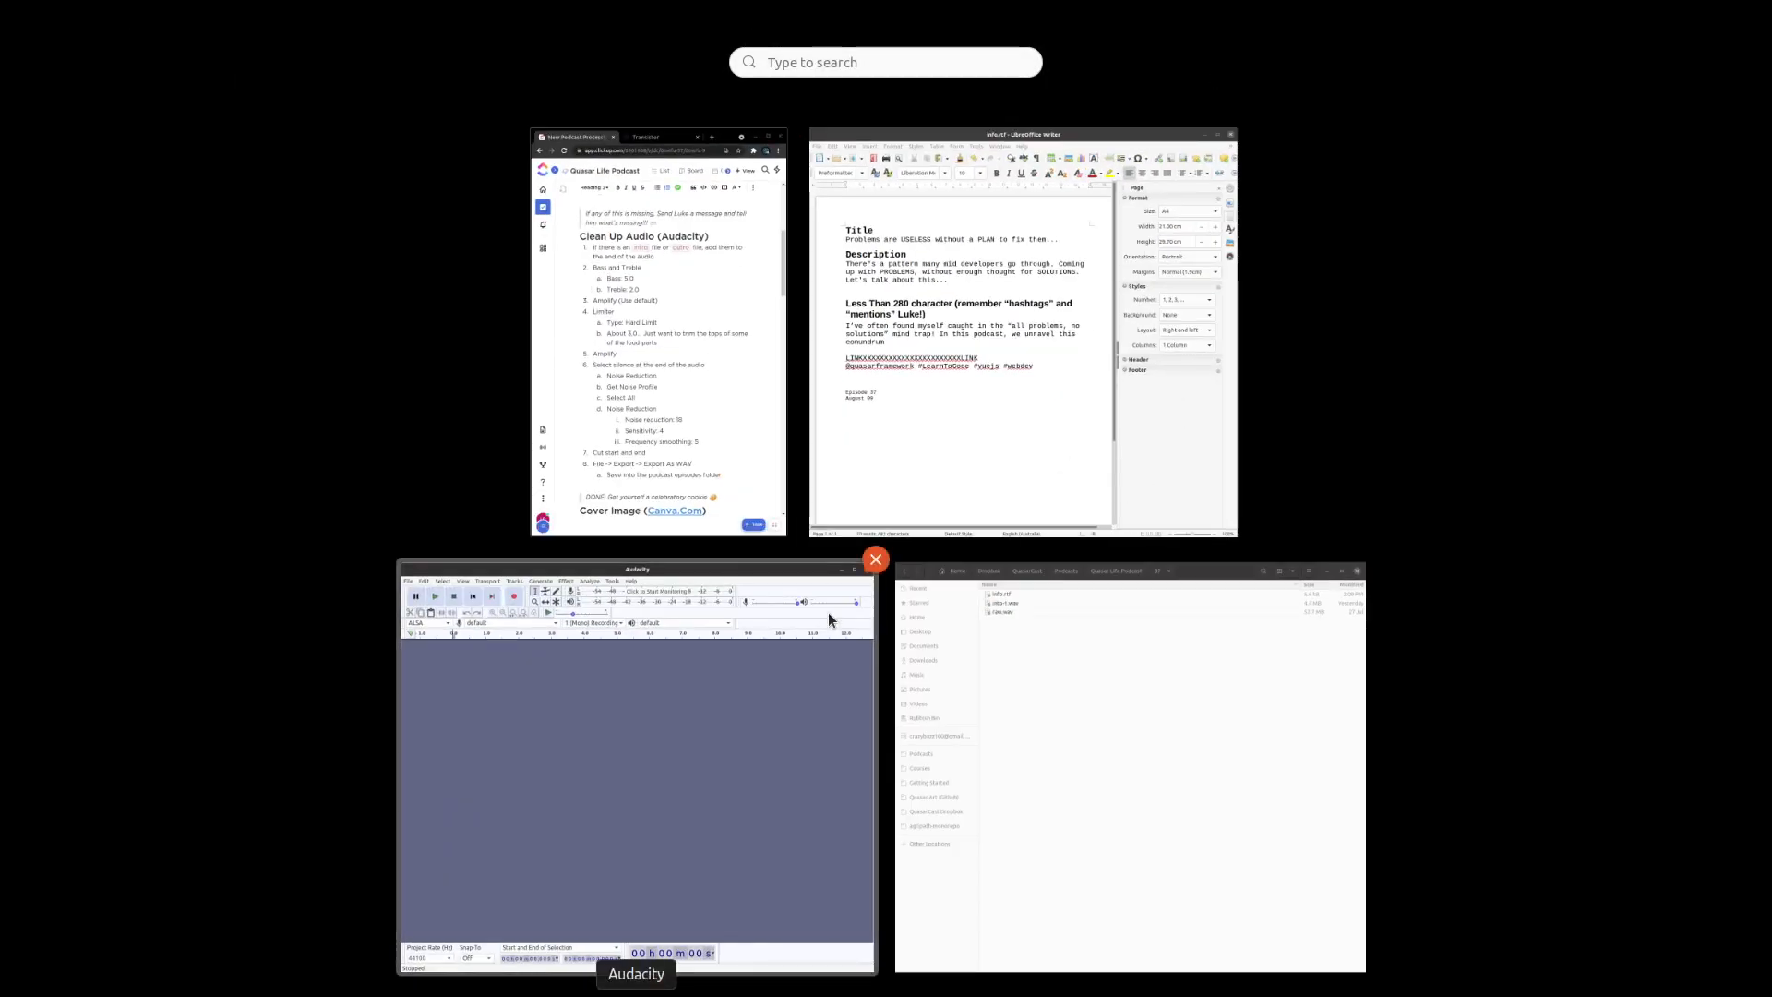
pyautogui.click(978, 637)
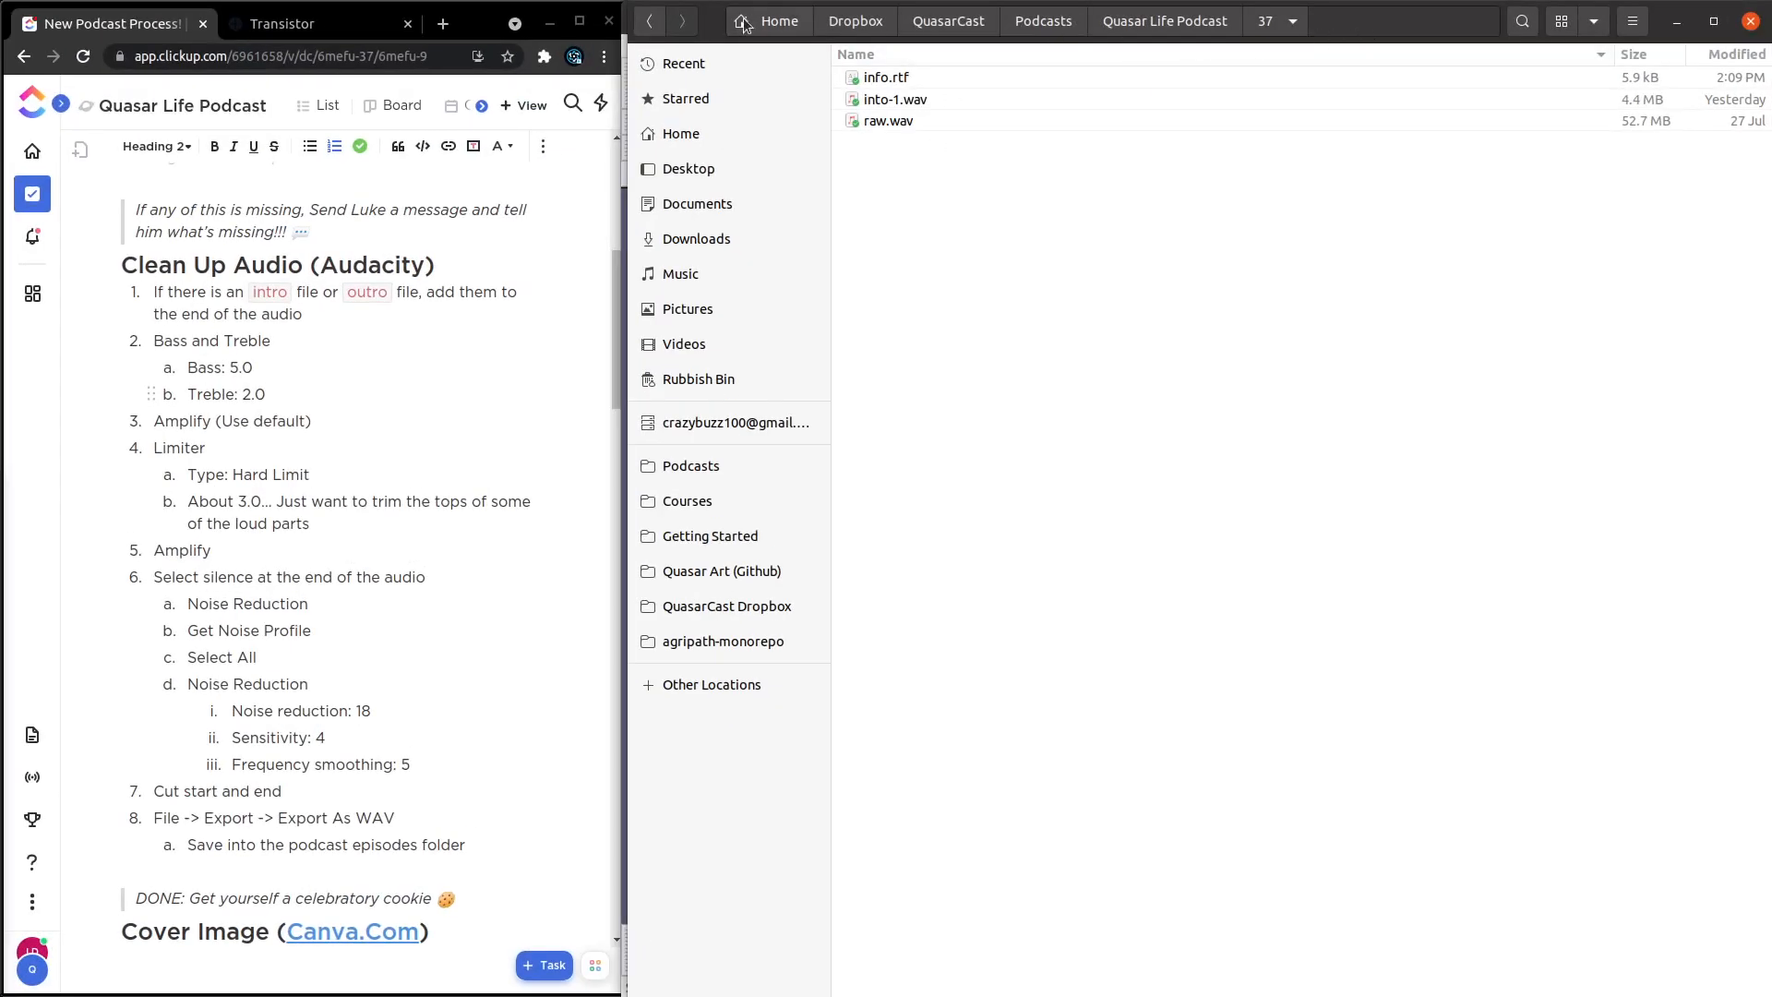
pyautogui.moveTo(722, 25); pyautogui.dragTo(2, 130)
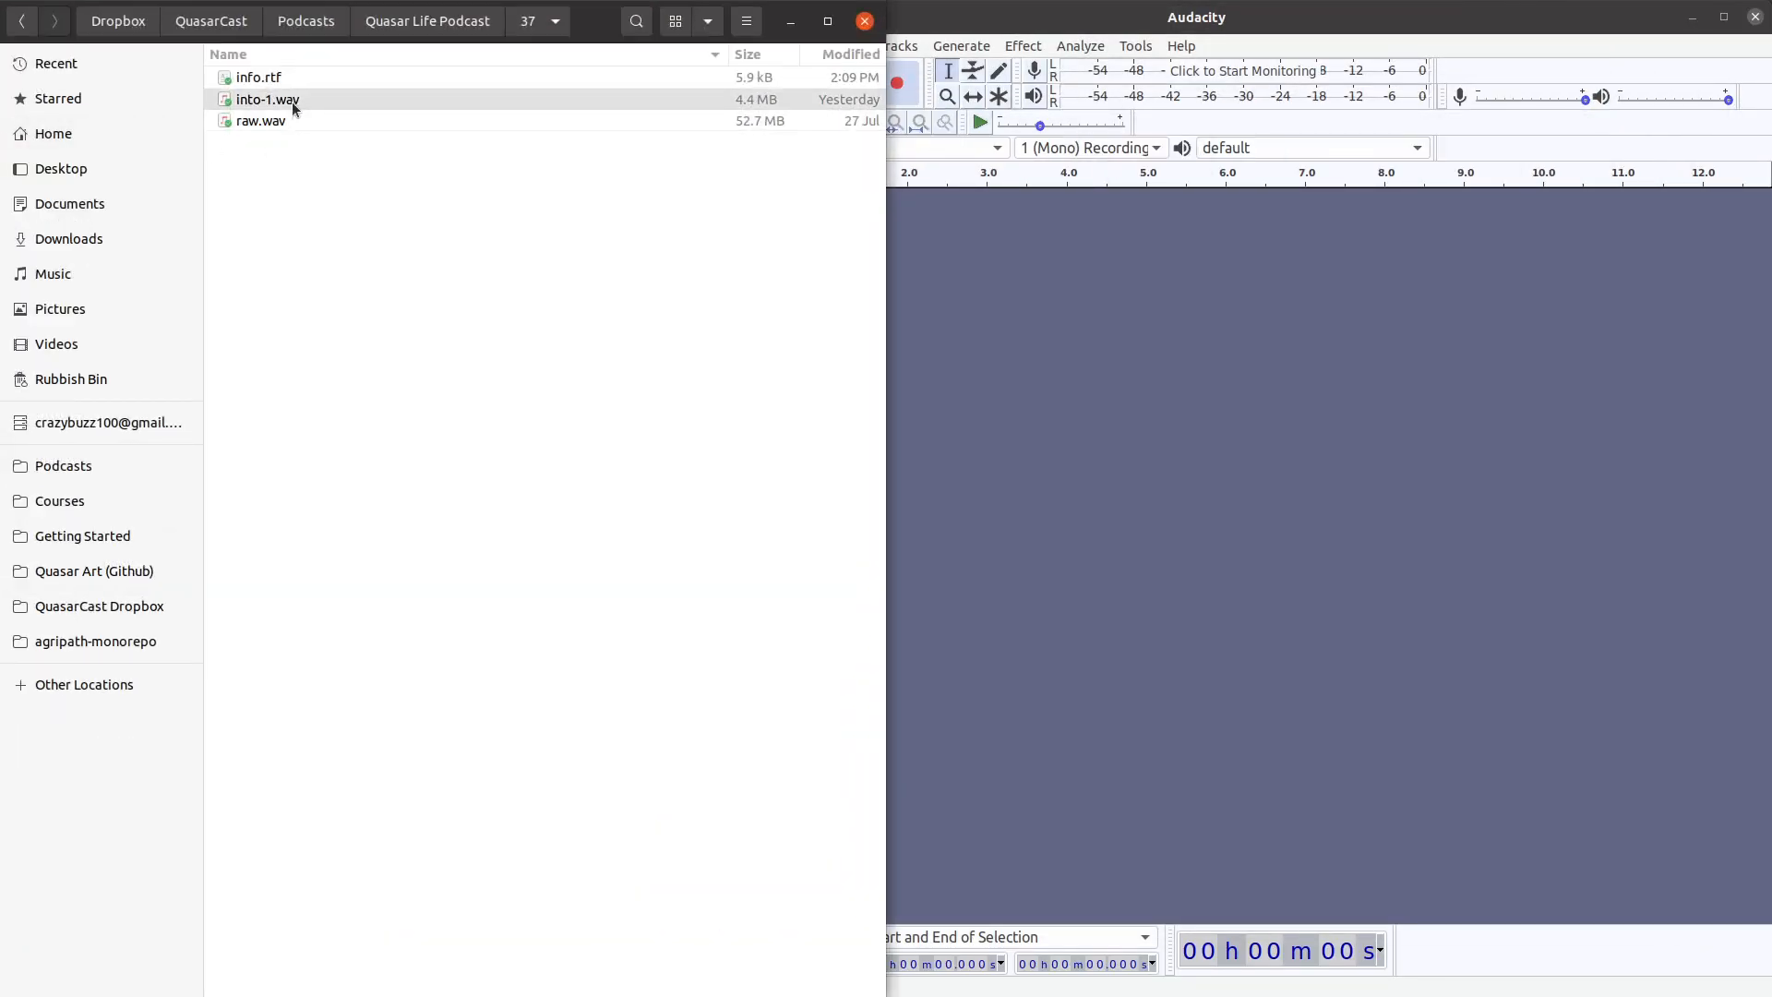
pyautogui.click(292, 101)
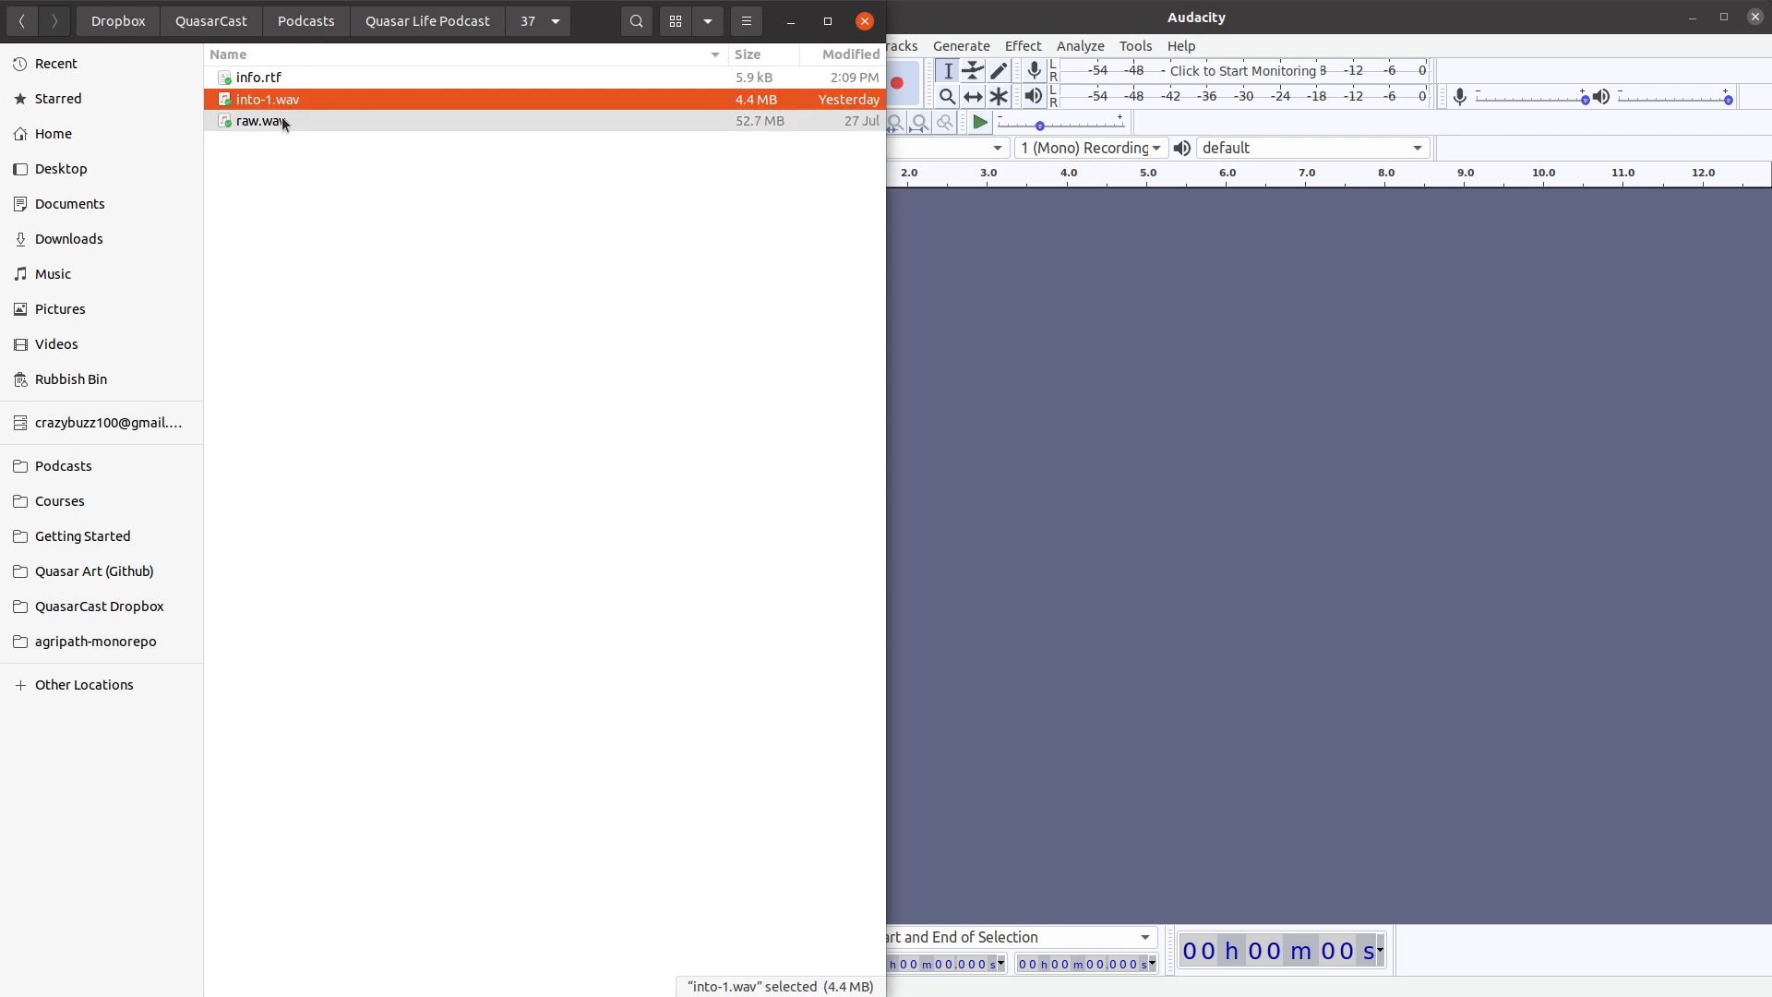
pyautogui.keyDown('shift'); pyautogui.click(281, 117); pyautogui.keyUp('shift')
pyautogui.moveTo(279, 104); pyautogui.dragTo(1217, 360)
# Import in.wav from the Quasar Life Podcast folder into the Audacity project as another track.
pyautogui.click(504, 253)
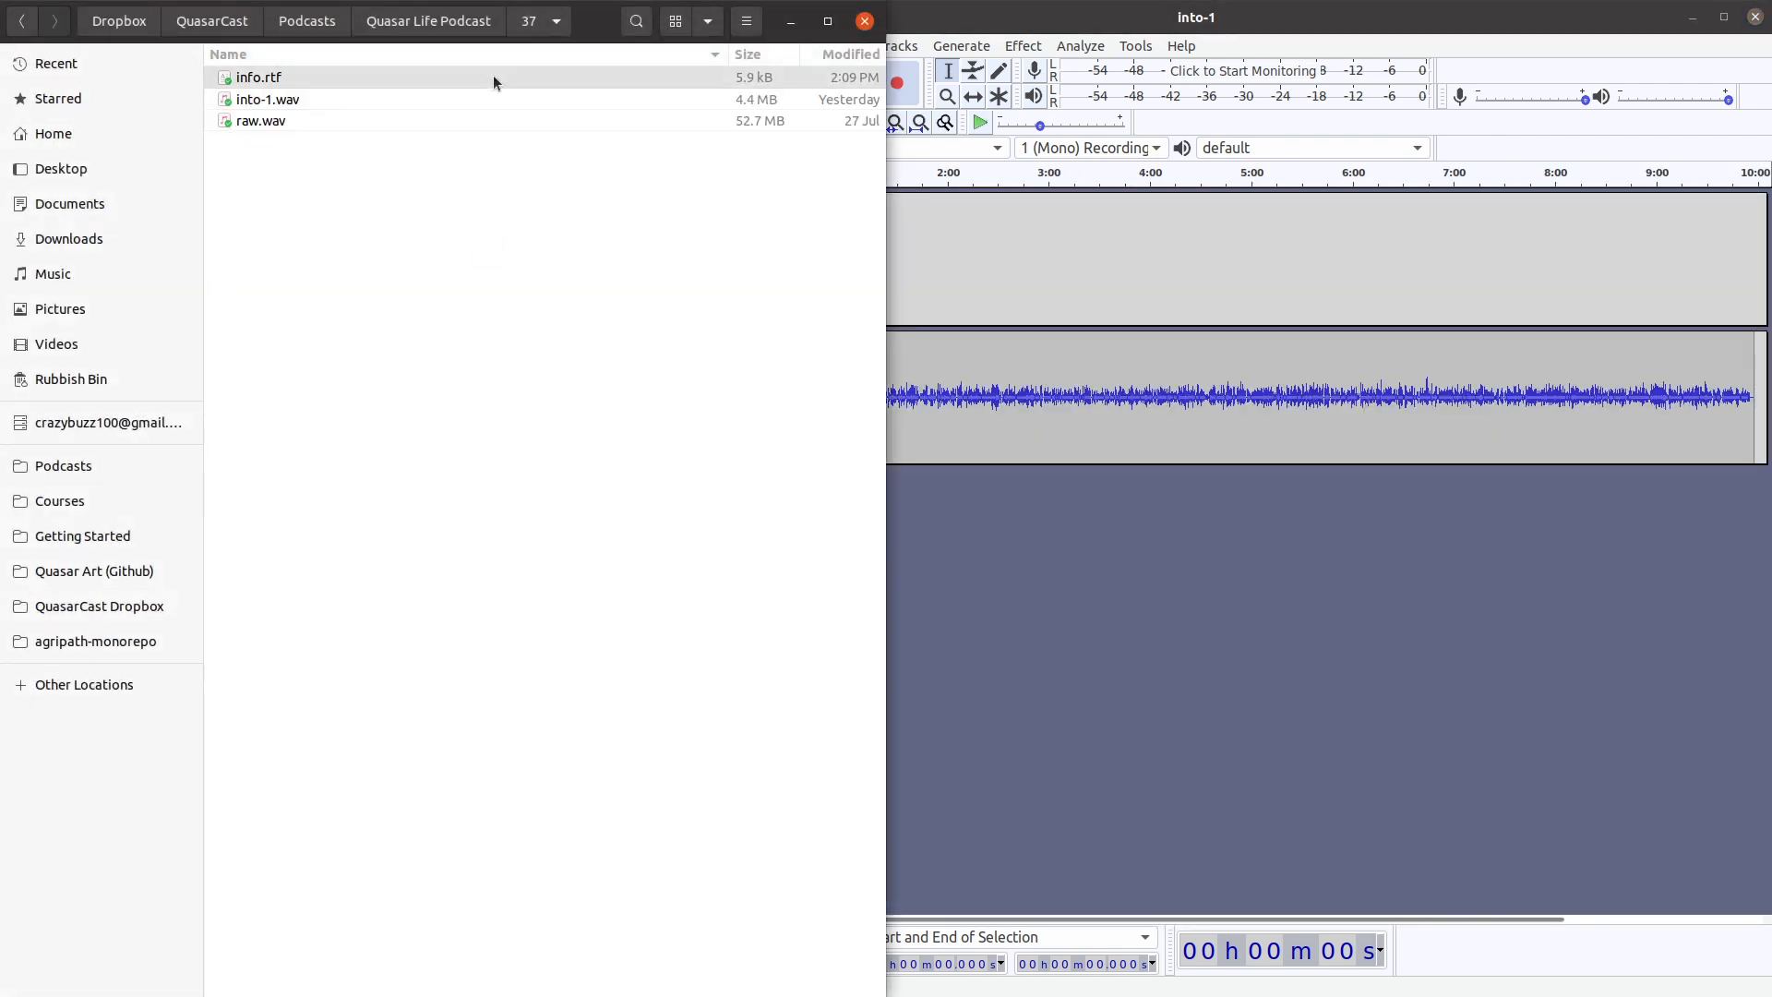
pyautogui.click(429, 28)
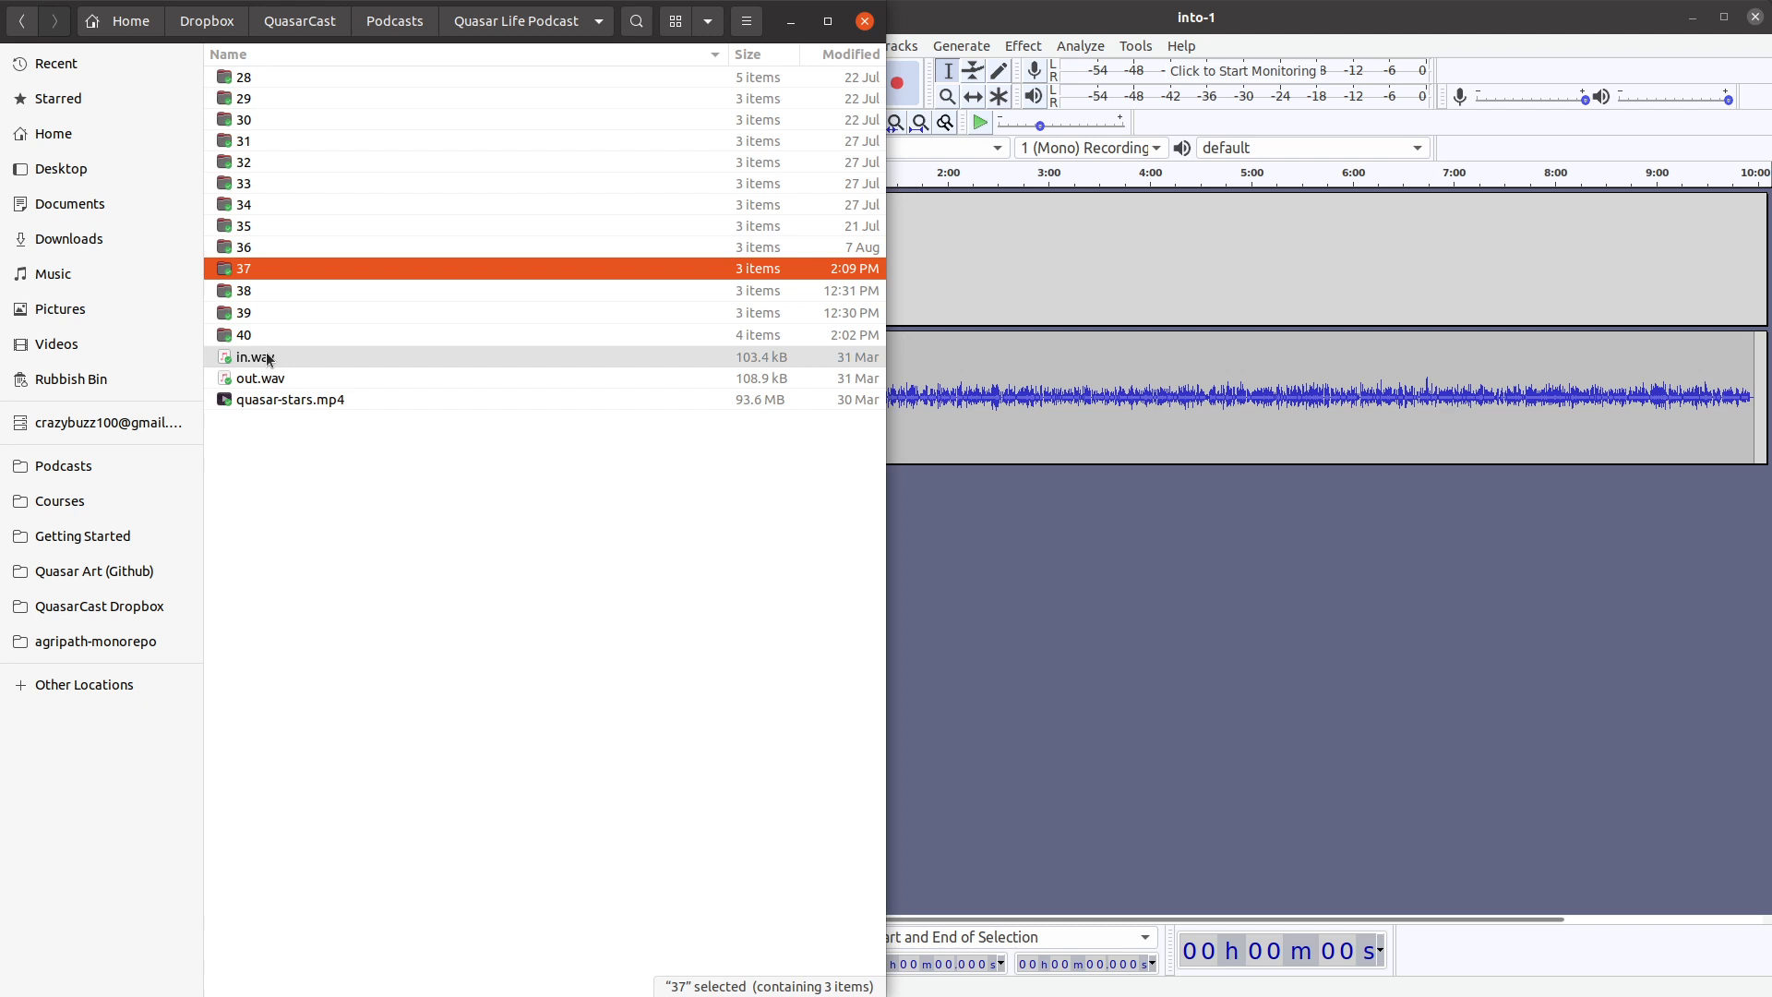
pyautogui.moveTo(267, 360); pyautogui.dragTo(1036, 593)
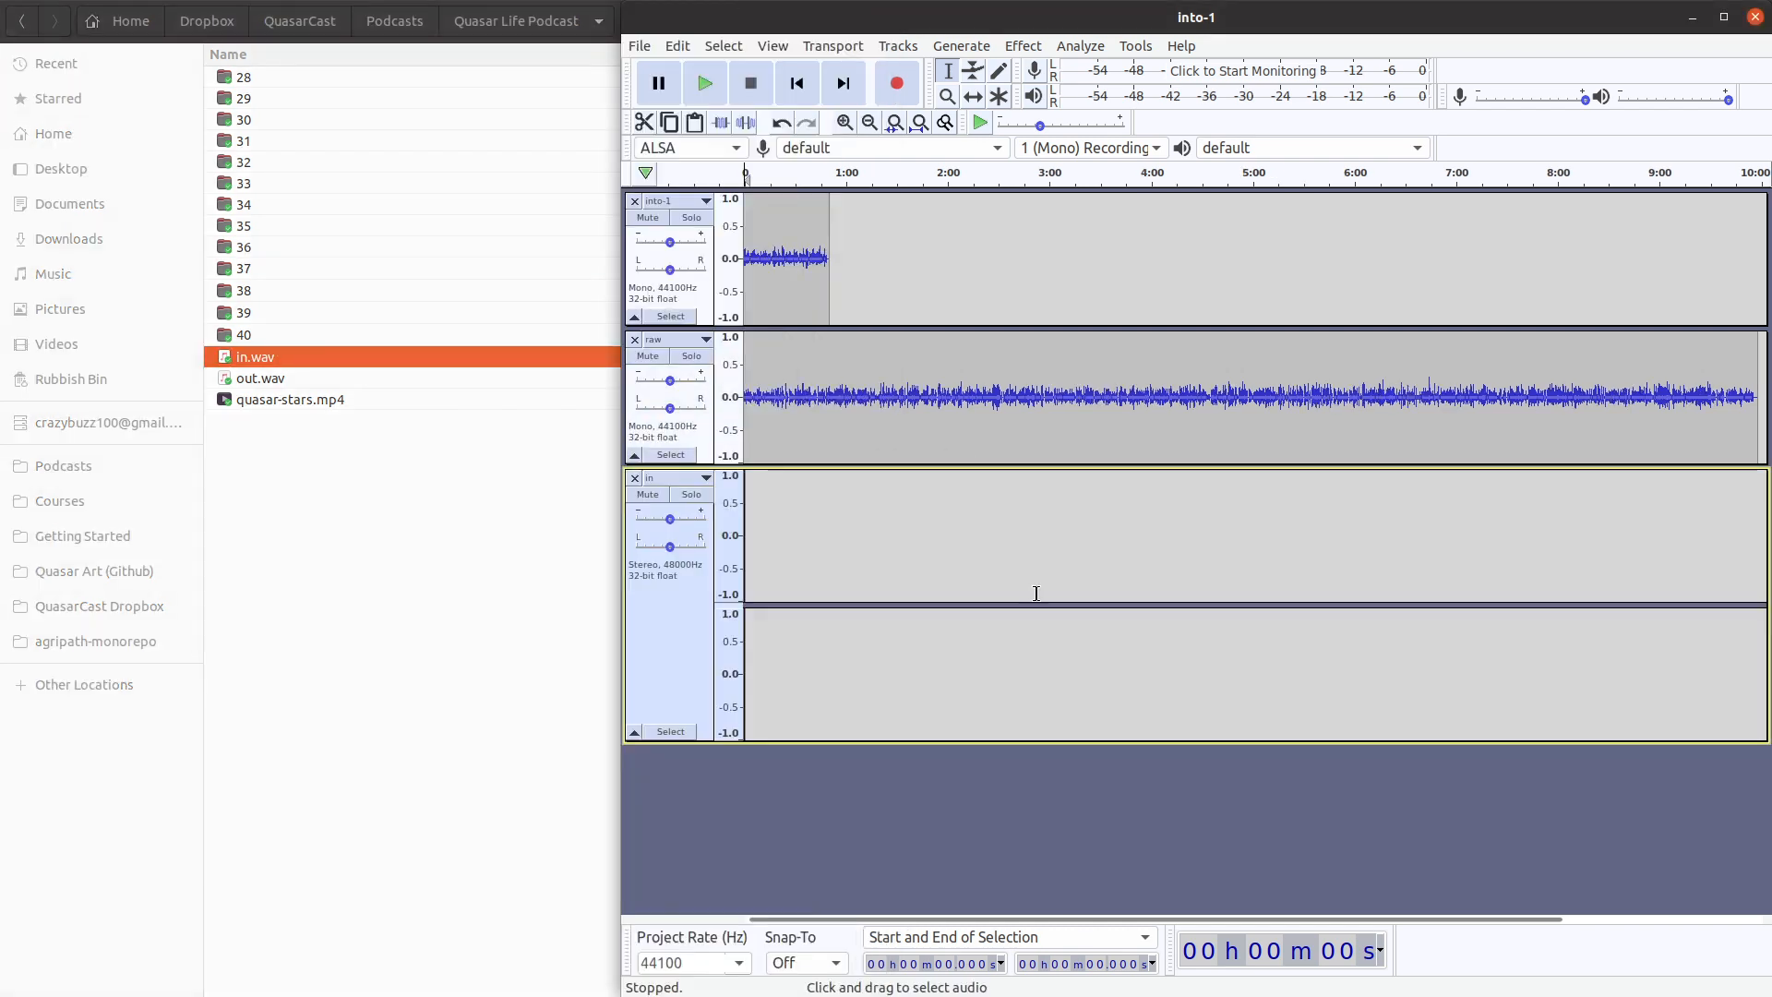
# Arrange the podcast process checklist and the Audacity project side by side, giving Audacity the larger share.
pyautogui.click(487, 540)
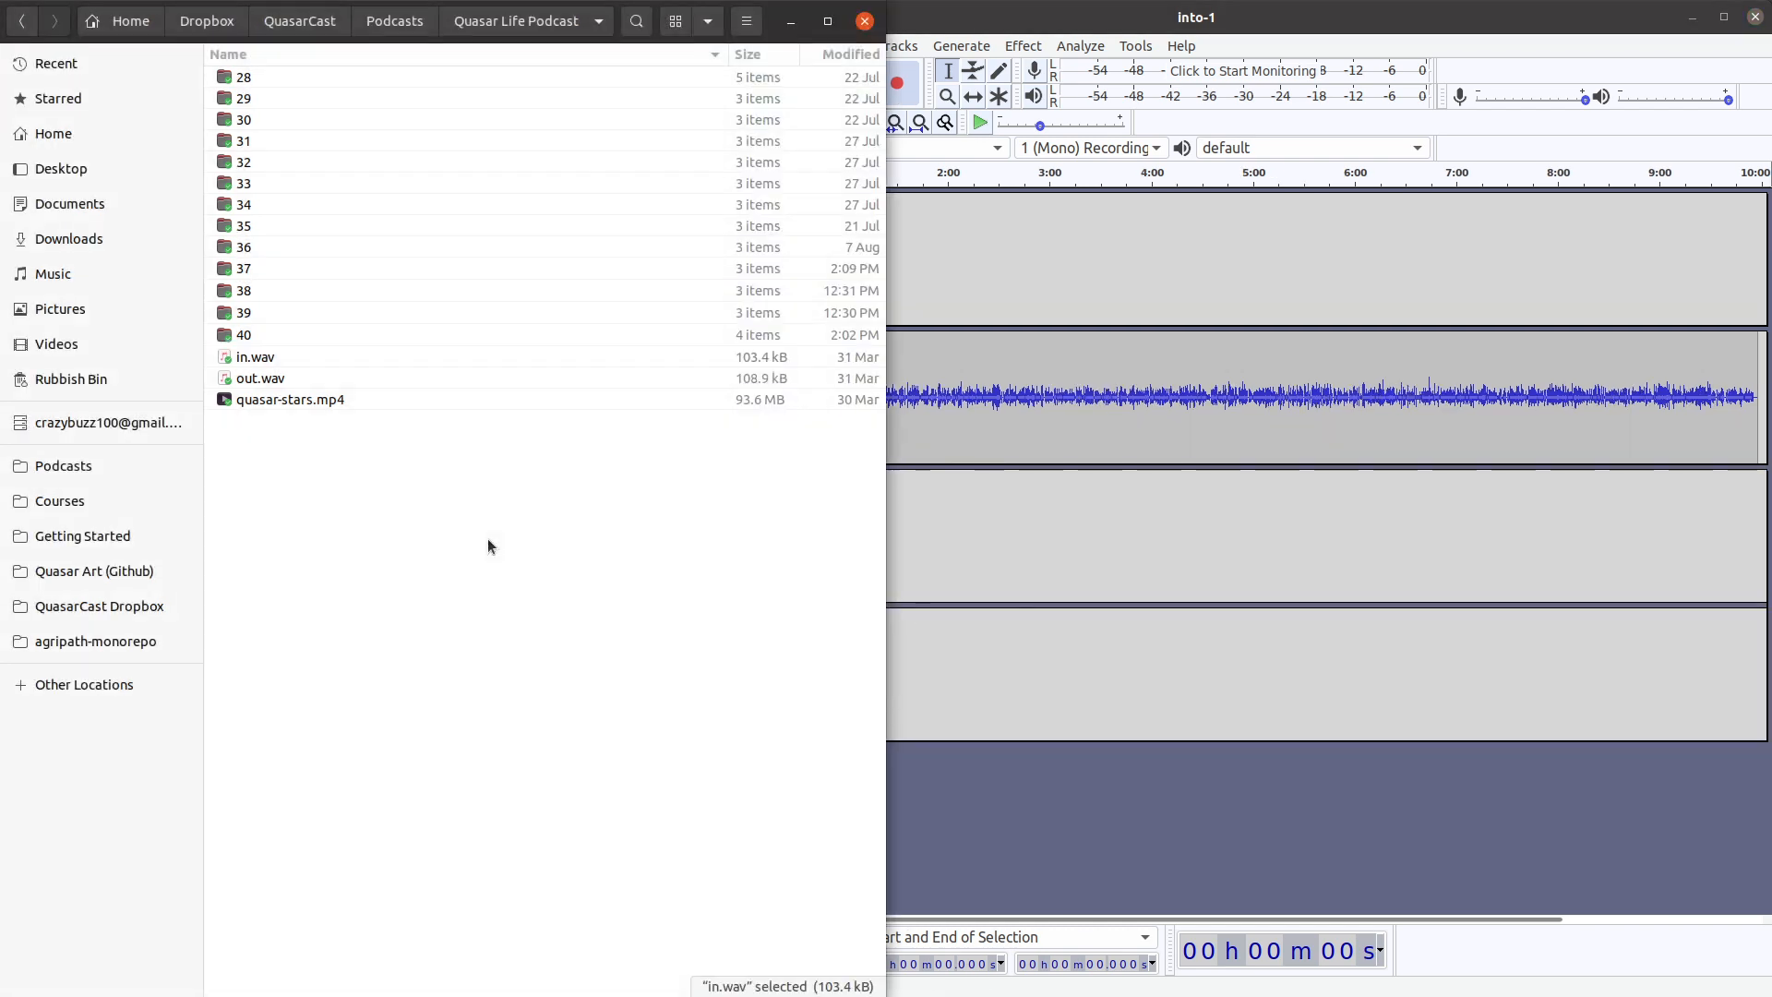
pyautogui.moveTo(1243, 19); pyautogui.dragTo(1771, 83)
pyautogui.press('super')
pyautogui.click(203, 487)
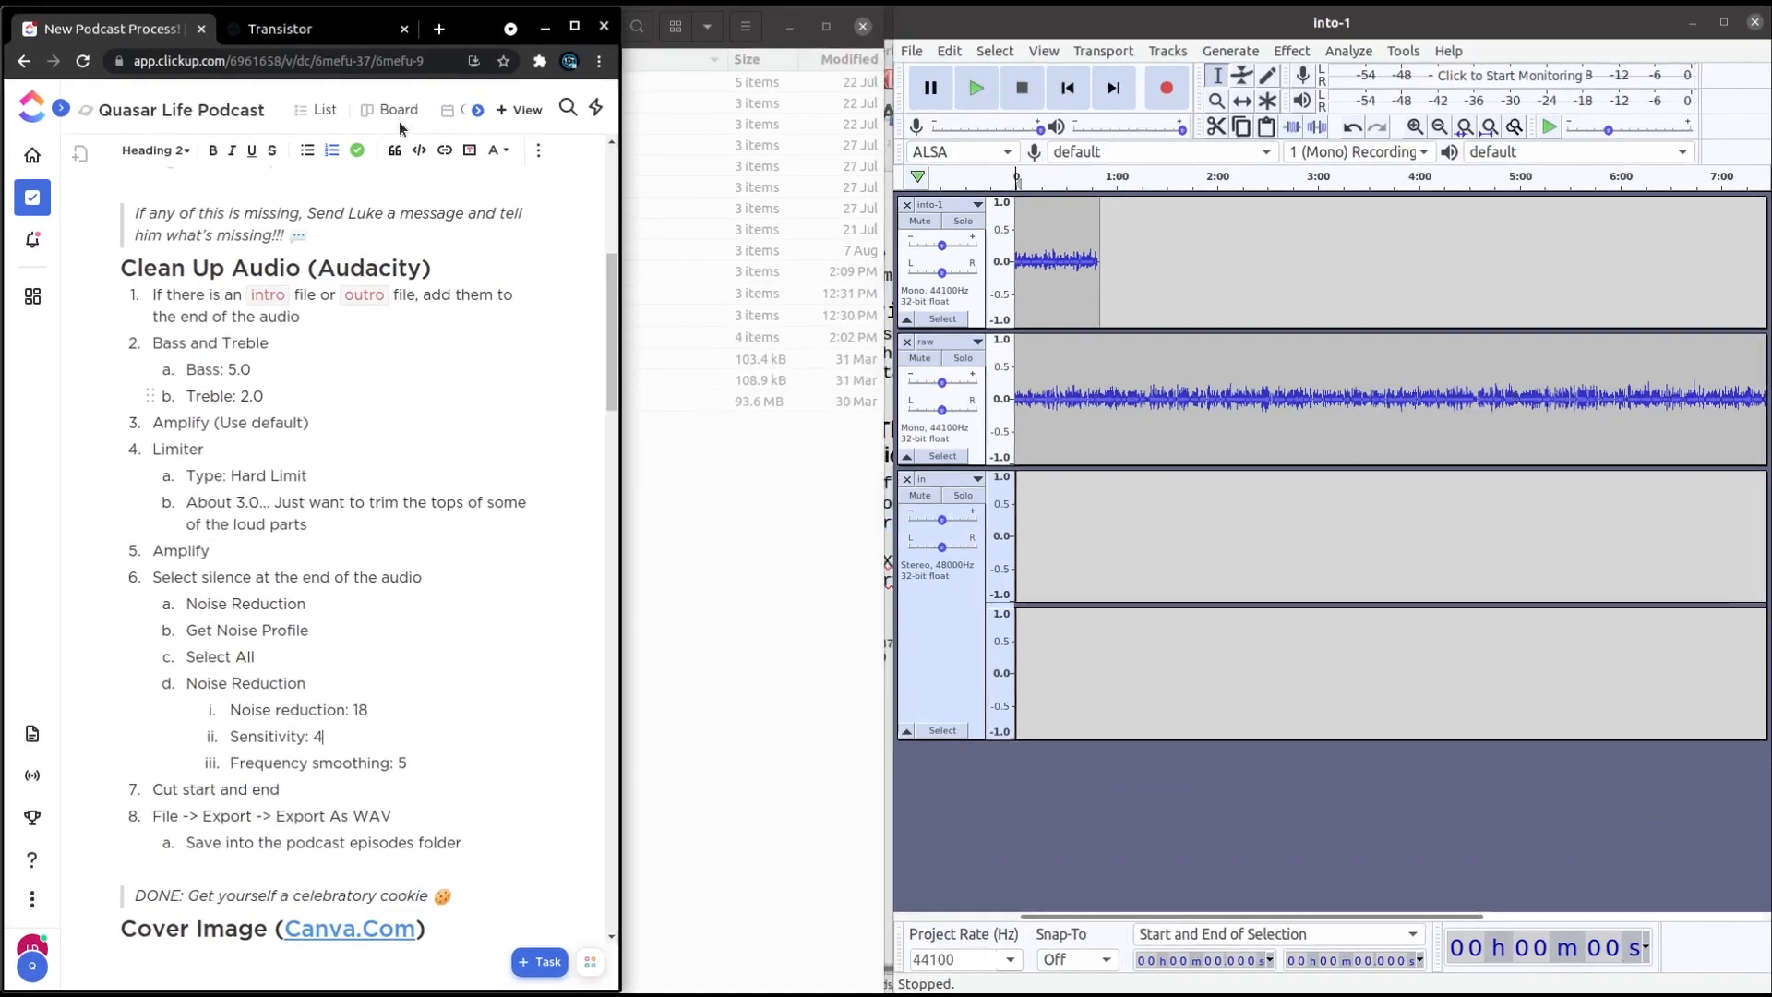
pyautogui.moveTo(884, 173); pyautogui.dragTo(605, 155)
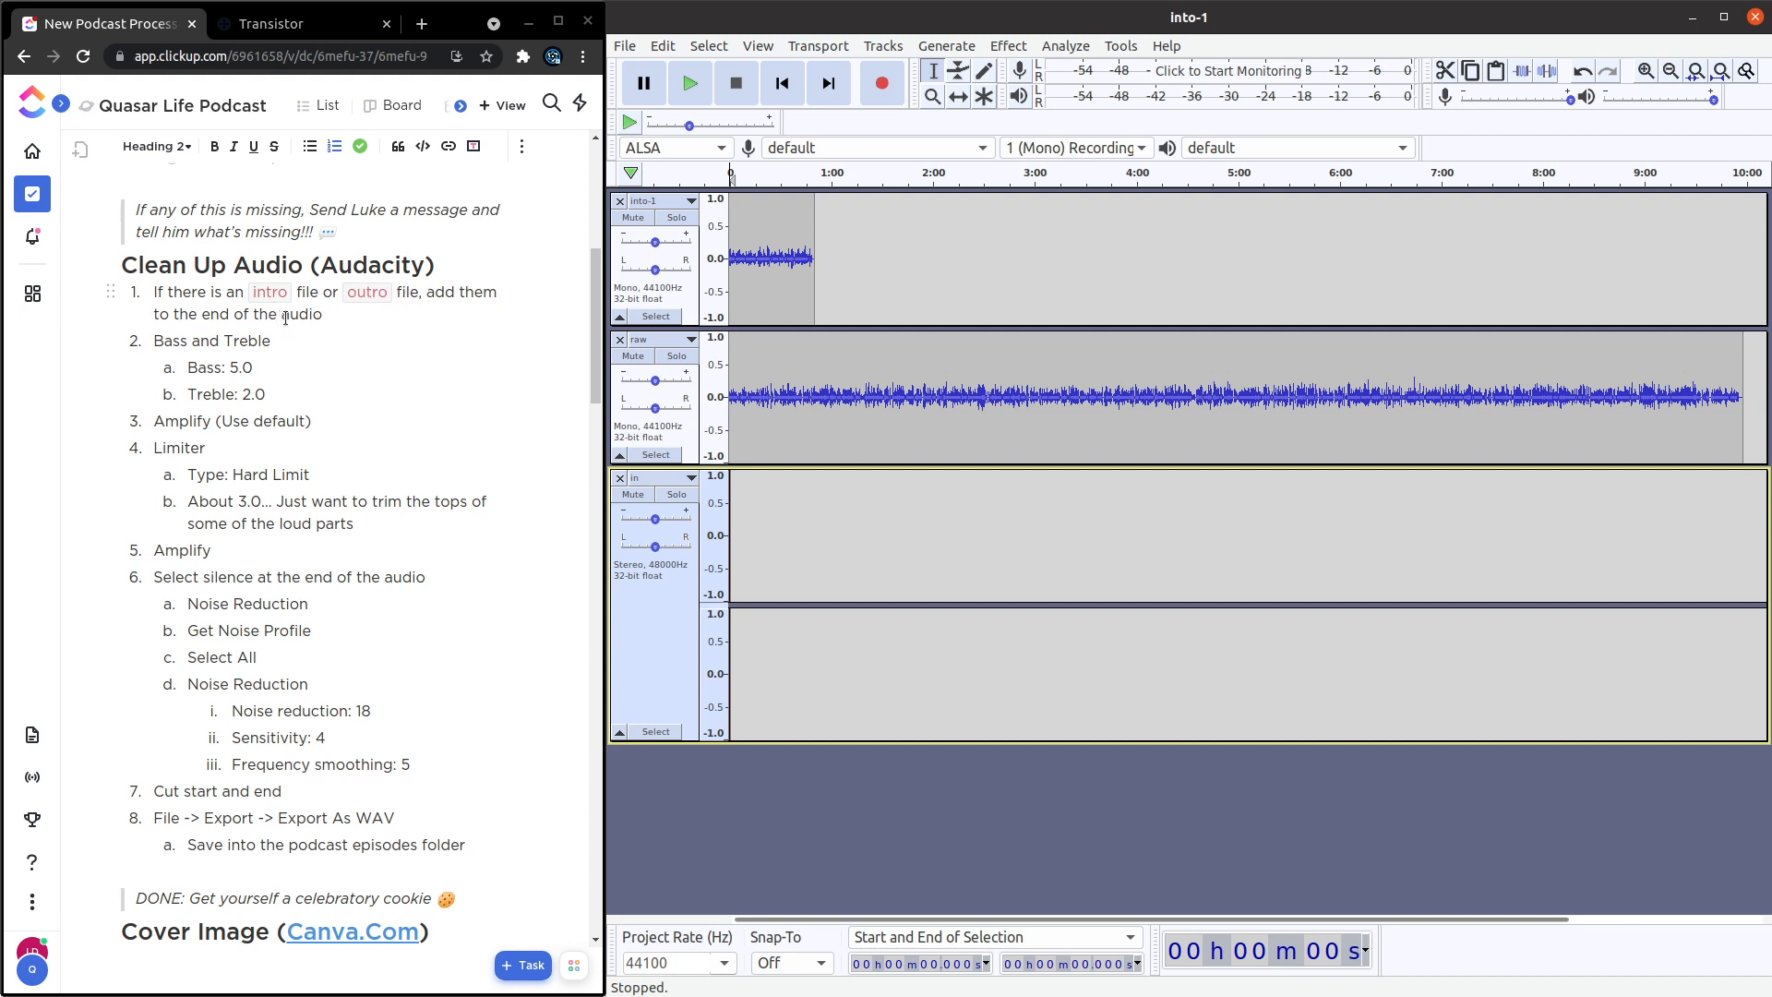
# Edit the first Clean Up Audio item in the checklist to read "to the end/start of the audio".
pyautogui.click(221, 313)
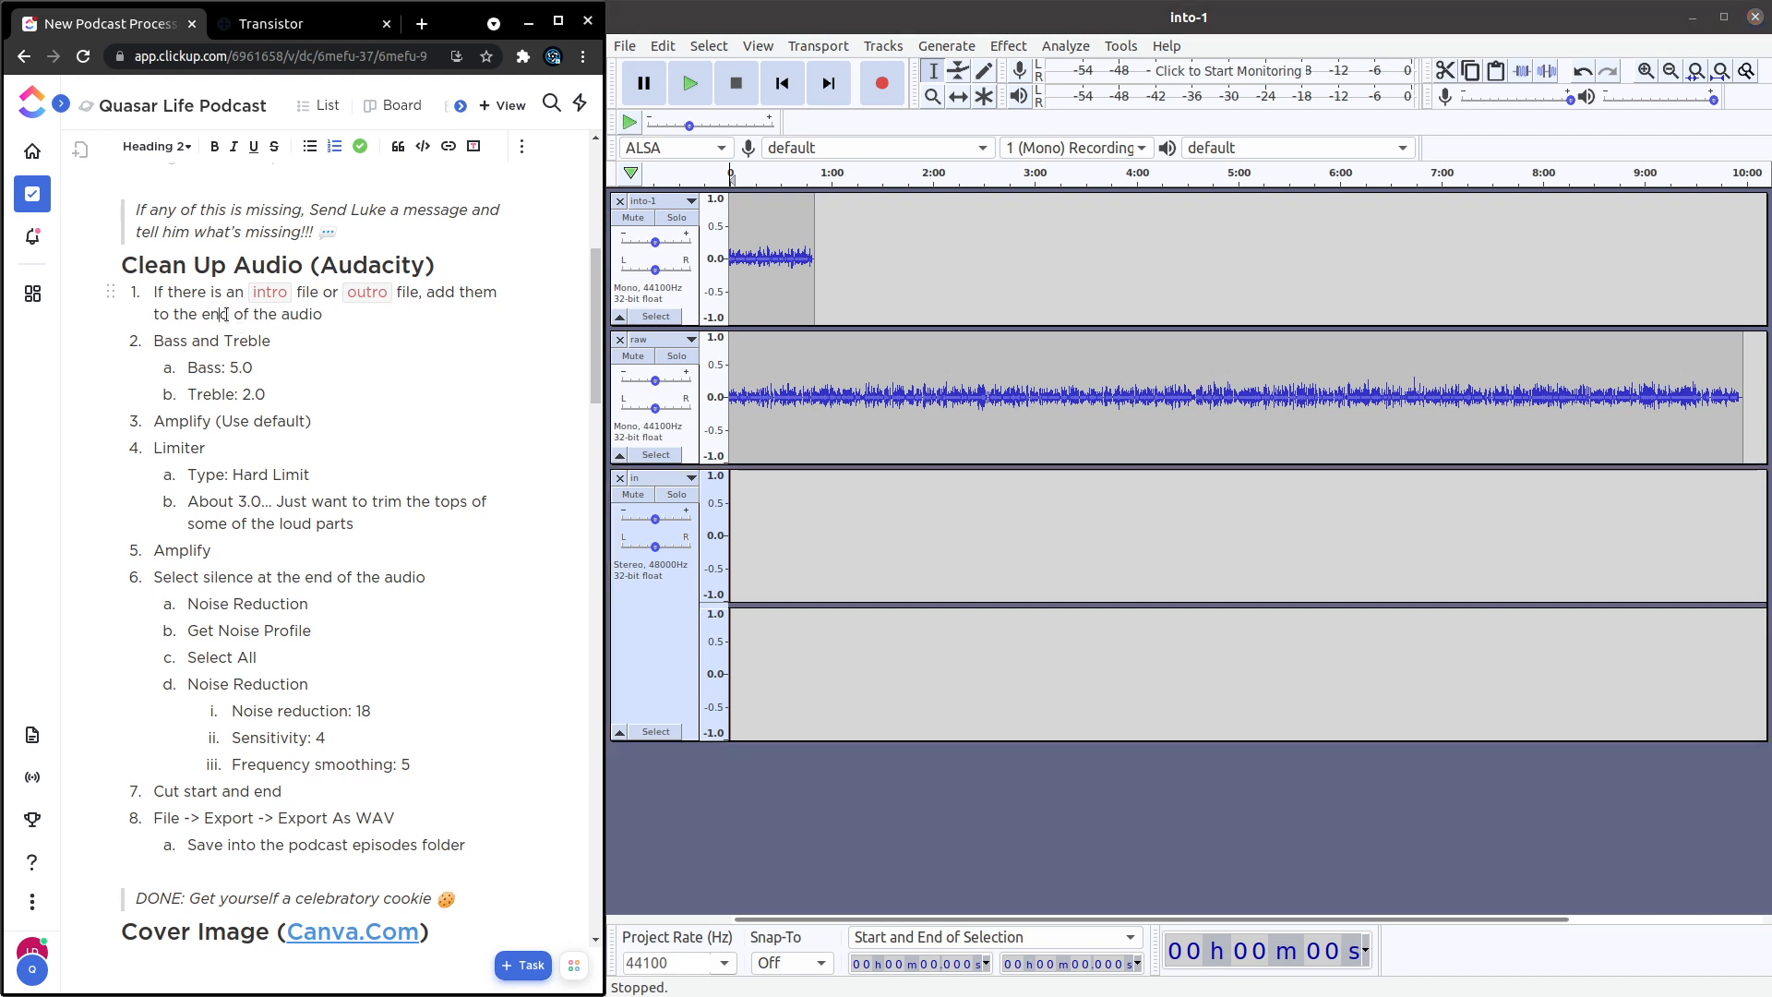
pyautogui.write('/start')
pyautogui.press('End')
# Shift the raw clip in time so that it starts where the into-1 clip ends.
pyautogui.scroll(1, 816, 297)
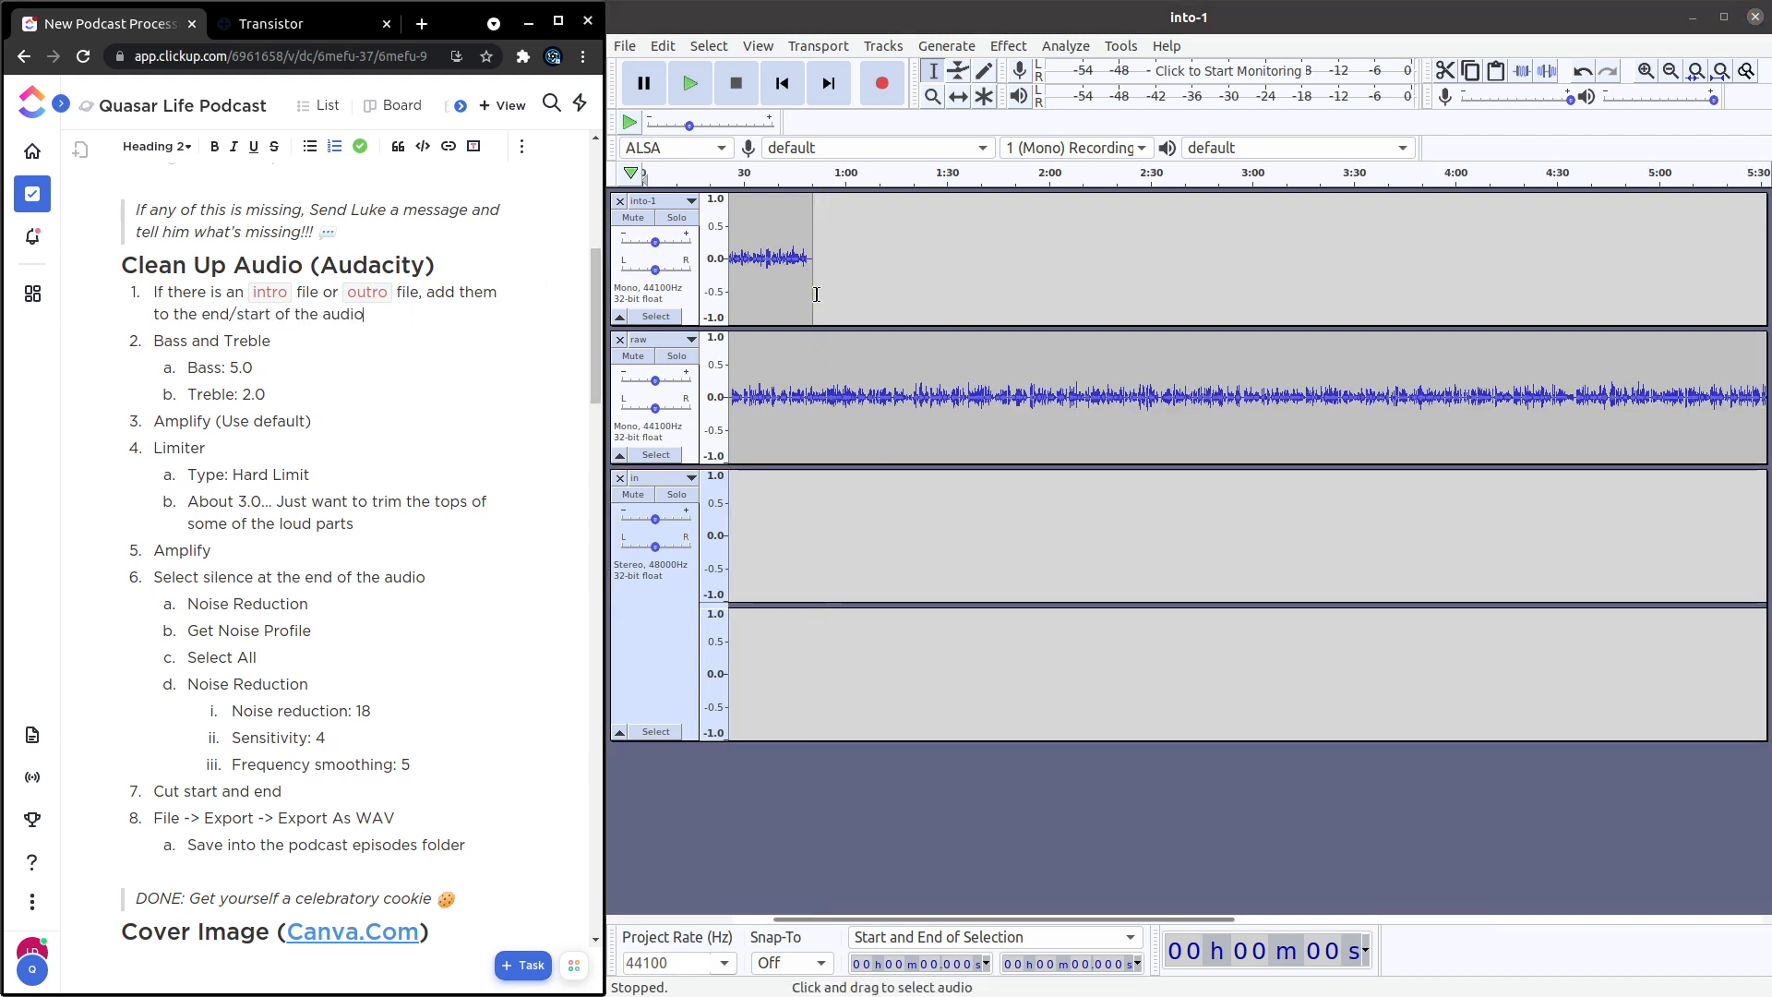
pyautogui.hscroll(-2, 823, 380)
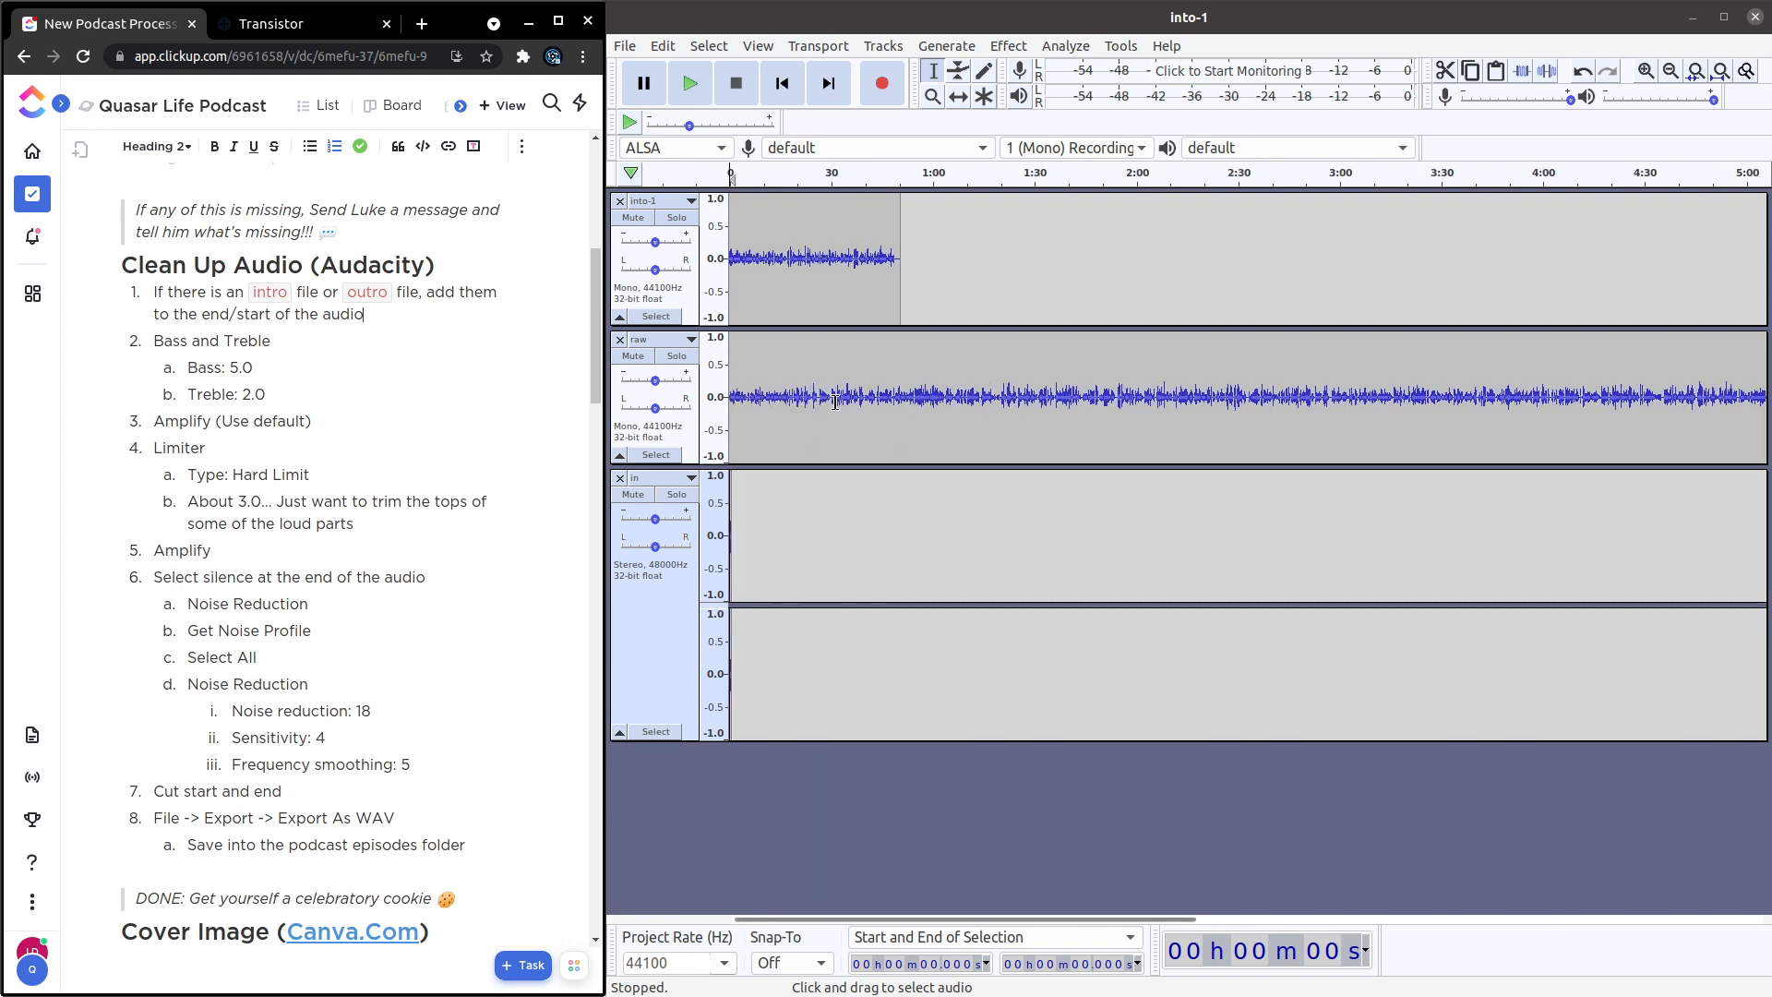
pyautogui.click(957, 97)
pyautogui.moveTo(822, 369); pyautogui.dragTo(993, 360)
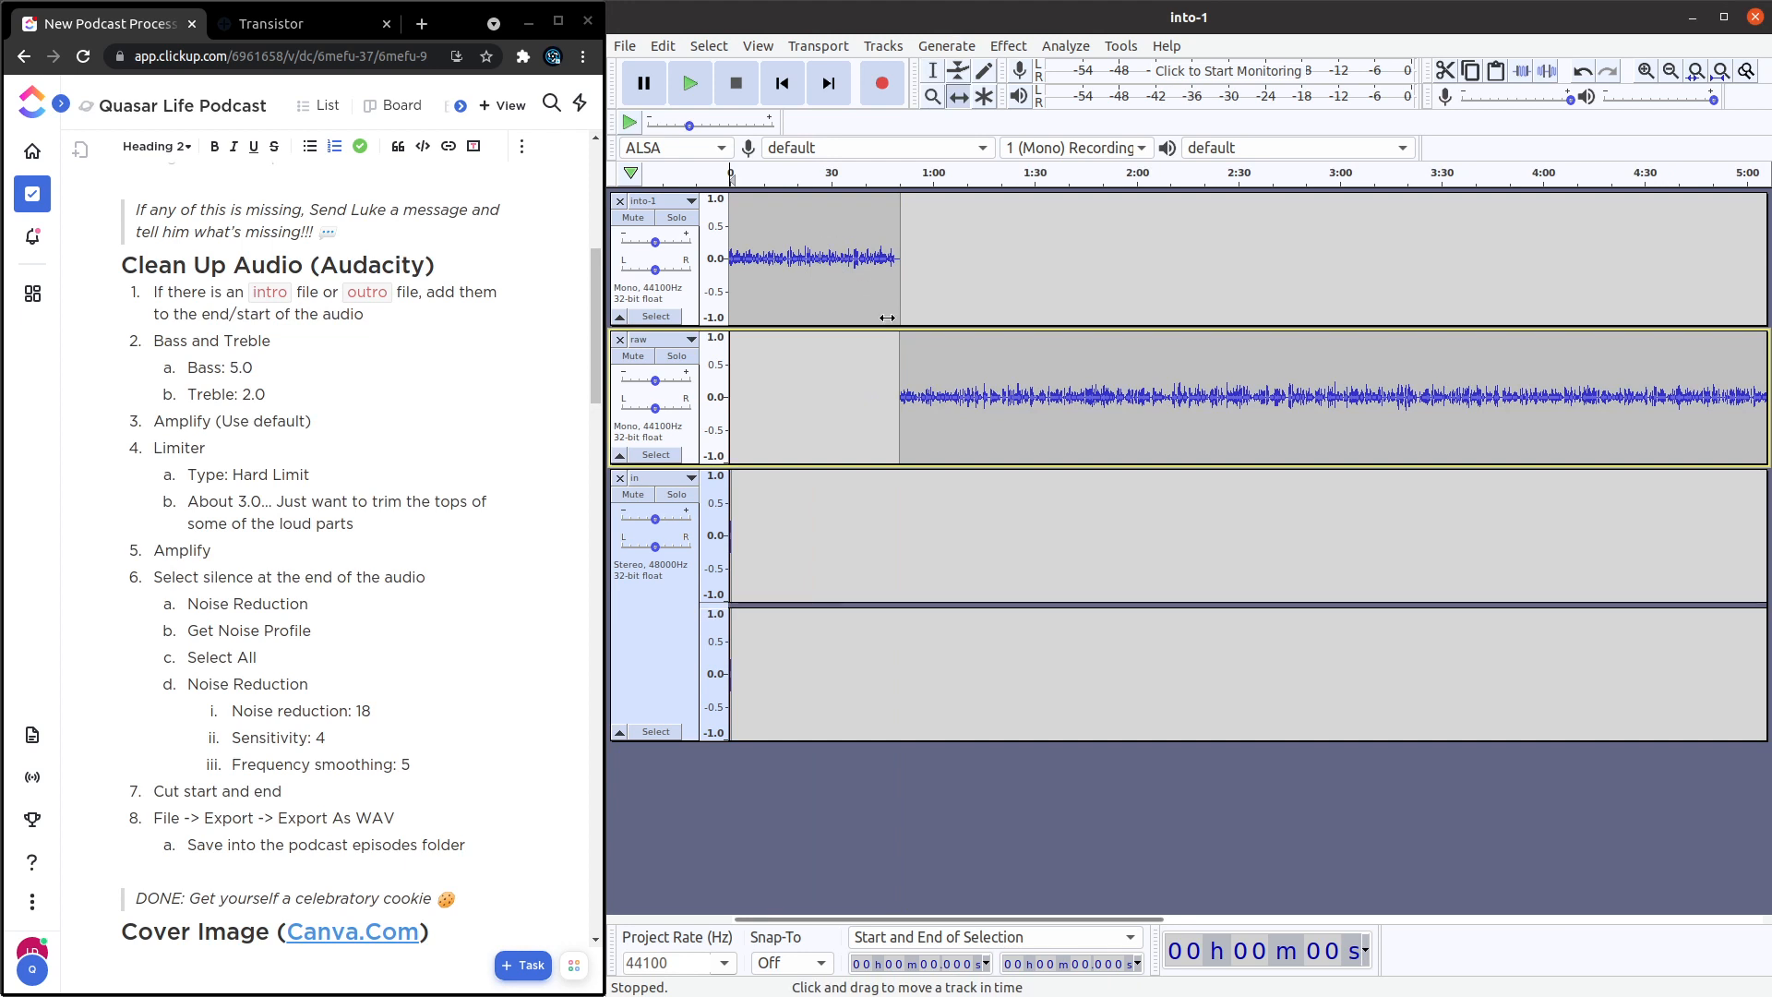
# Shift the in clip to start at about 49.0 s, after the into-1 speech, and the raw clip to begin where it ends.
pyautogui.scroll(2, 749, 523)
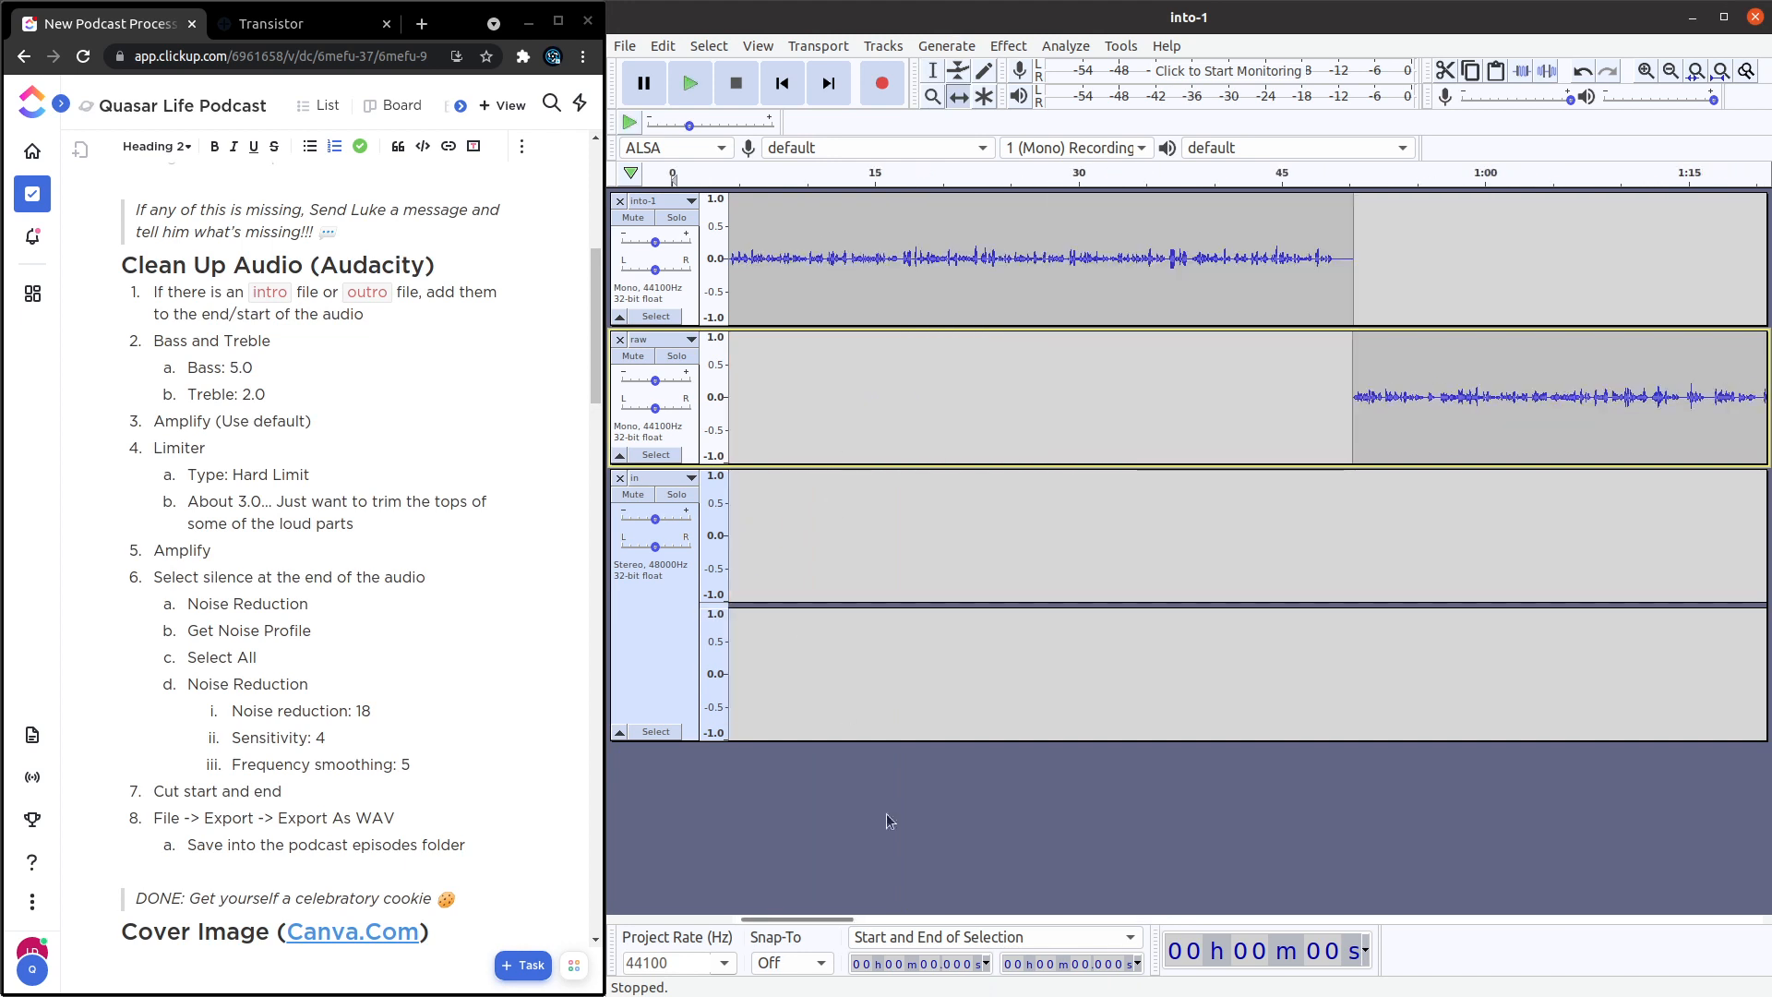
pyautogui.moveTo(835, 917); pyautogui.dragTo(830, 919)
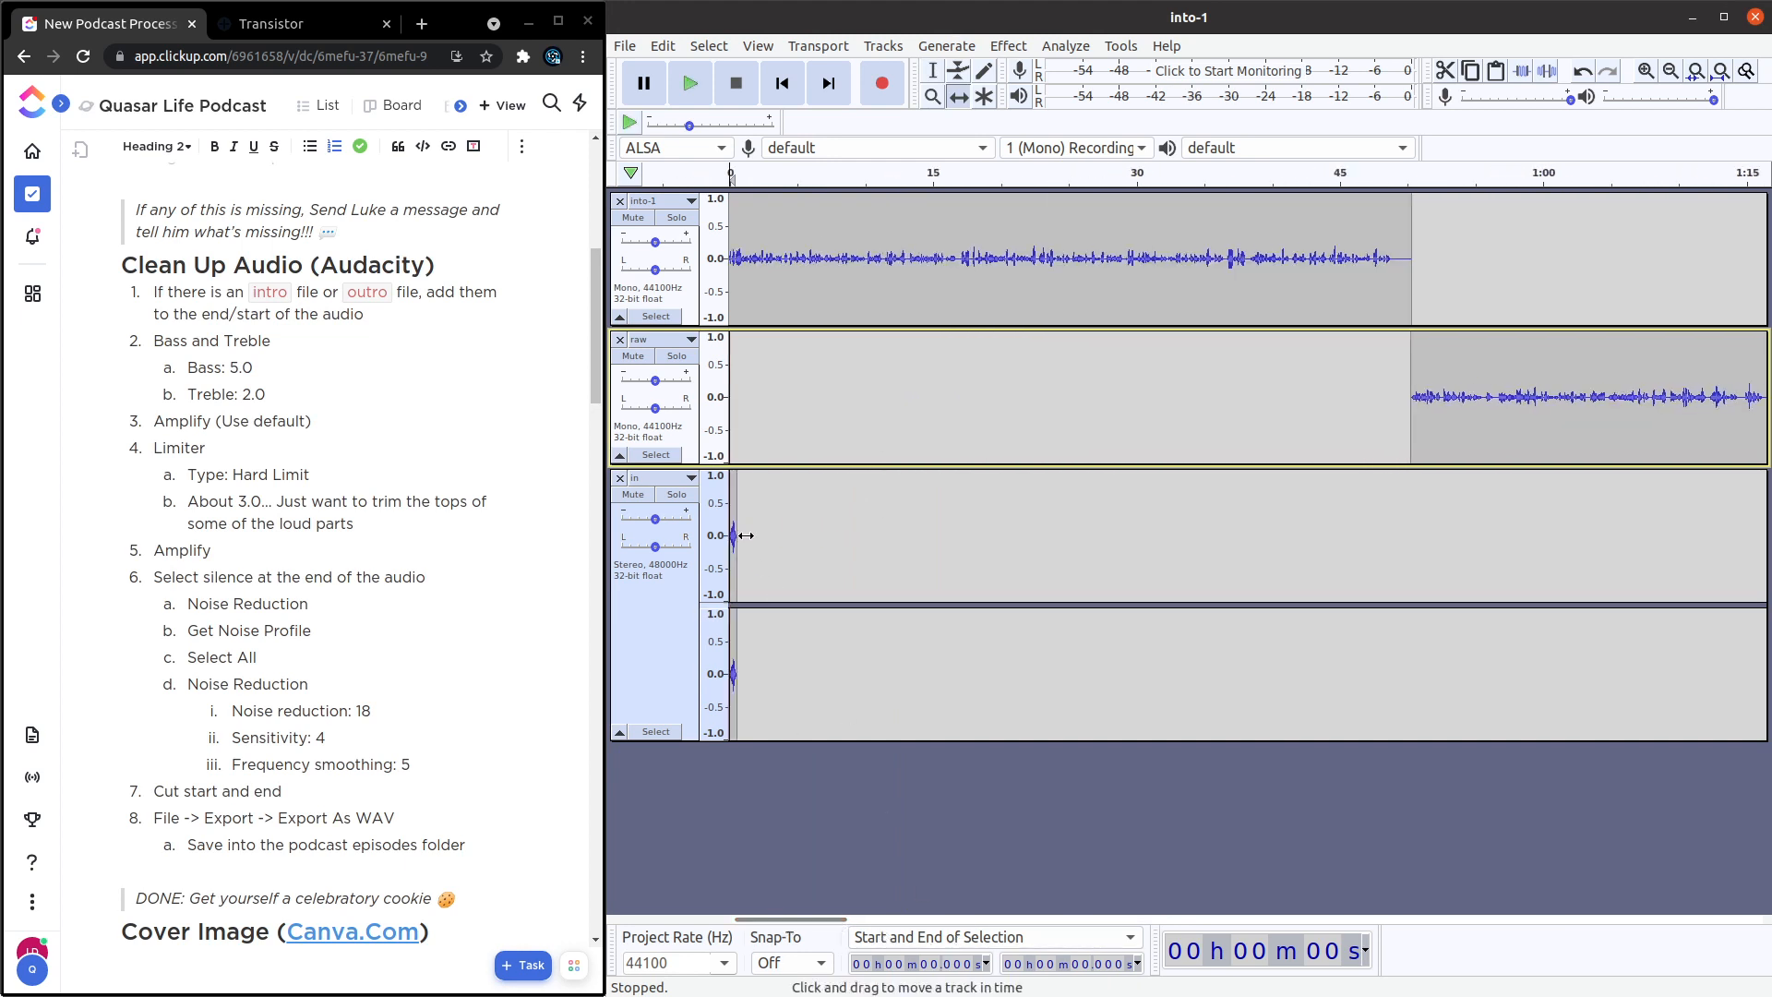
pyautogui.moveTo(737, 526); pyautogui.dragTo(1297, 507)
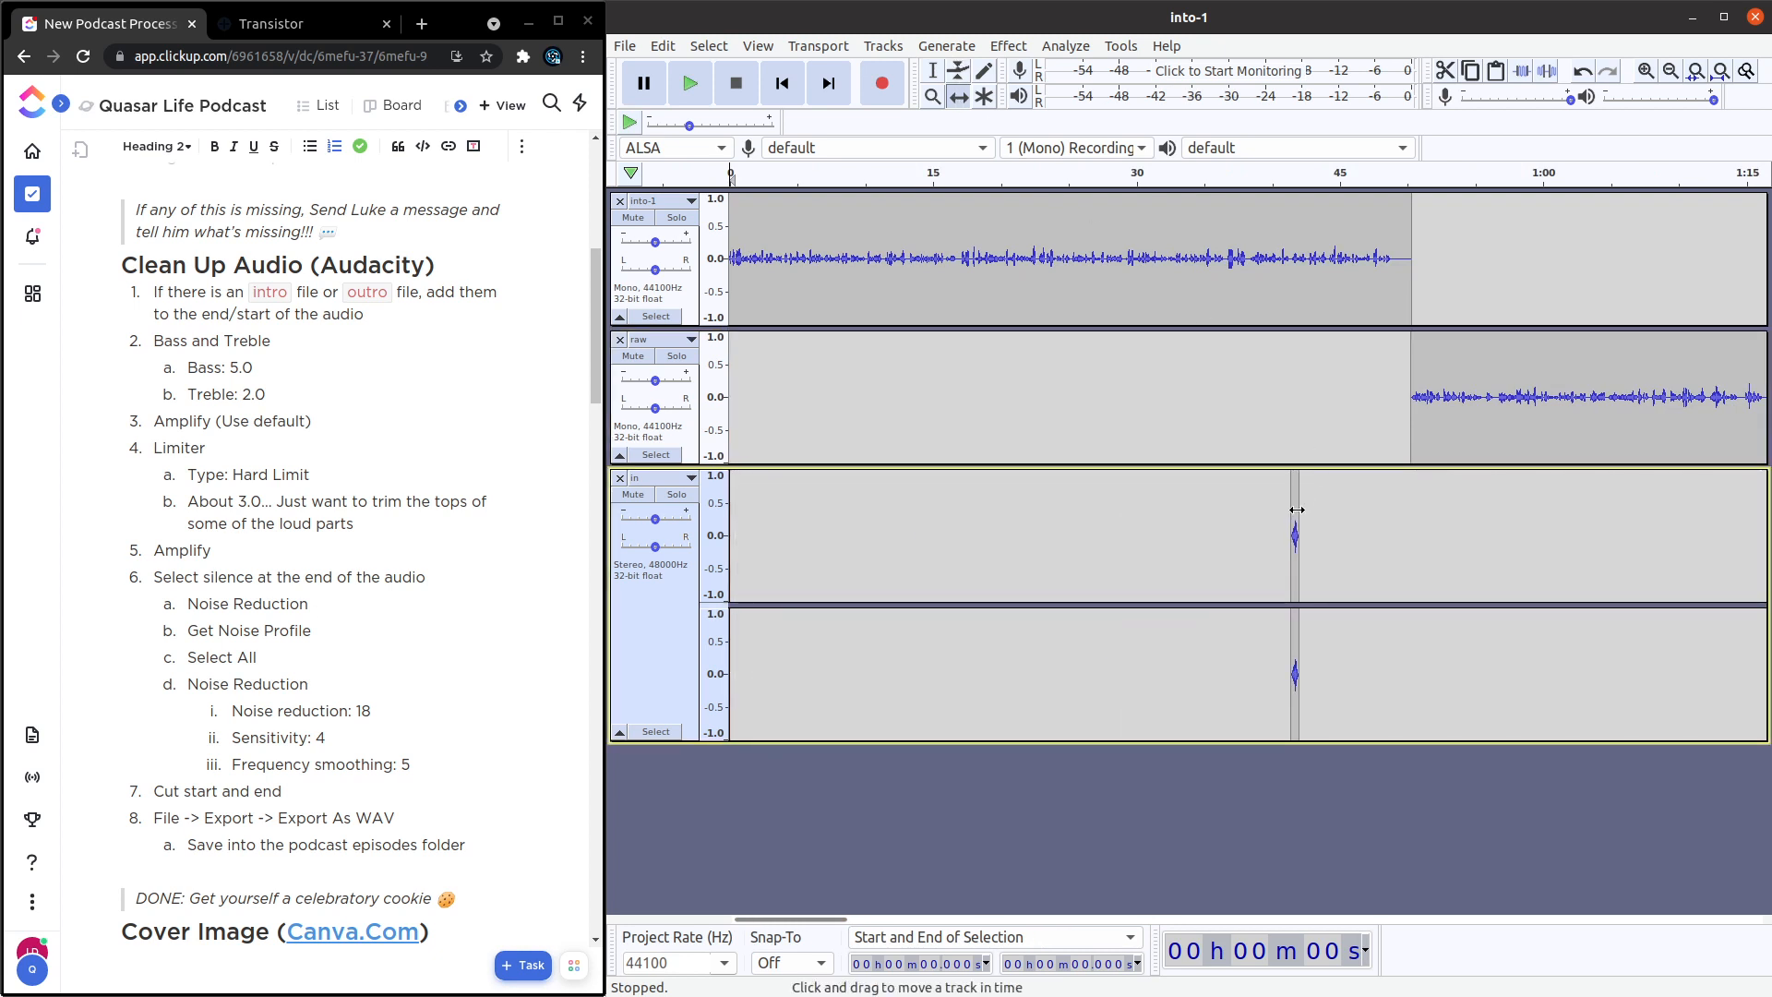
pyautogui.moveTo(1292, 510); pyautogui.dragTo(1396, 507)
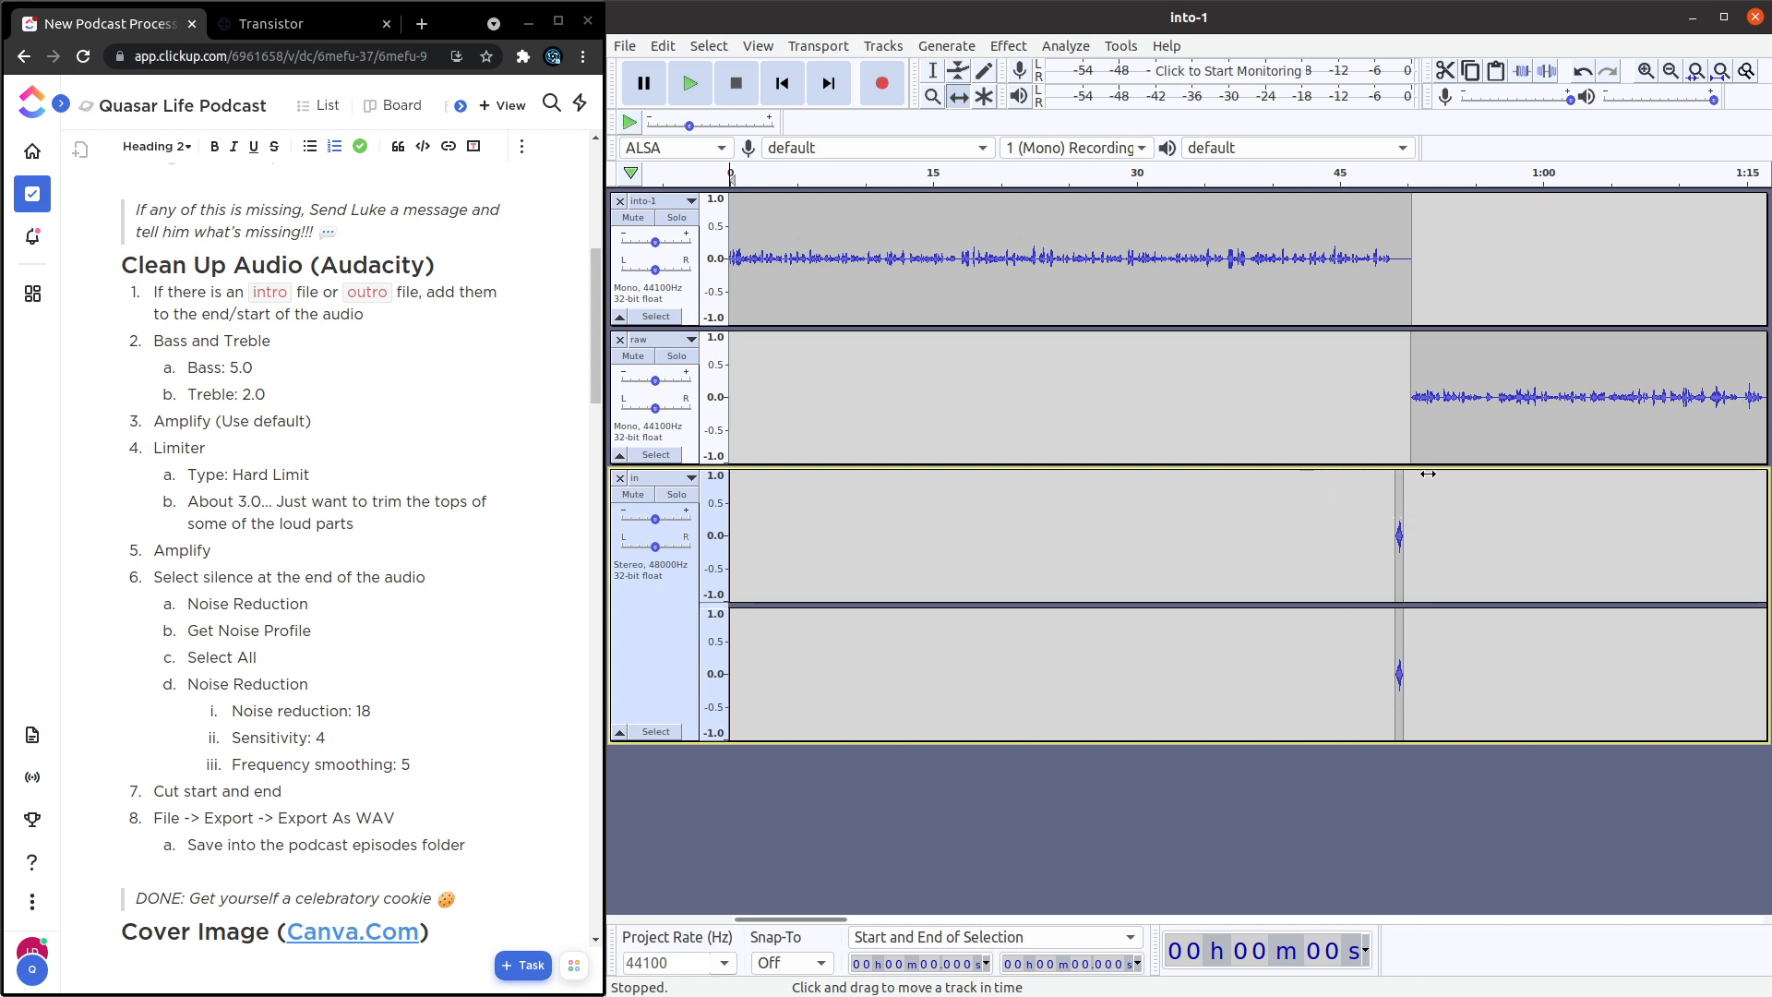
pyautogui.keyDown('ctrl'); pyautogui.scroll(3, 1436, 441); pyautogui.keyUp('ctrl')
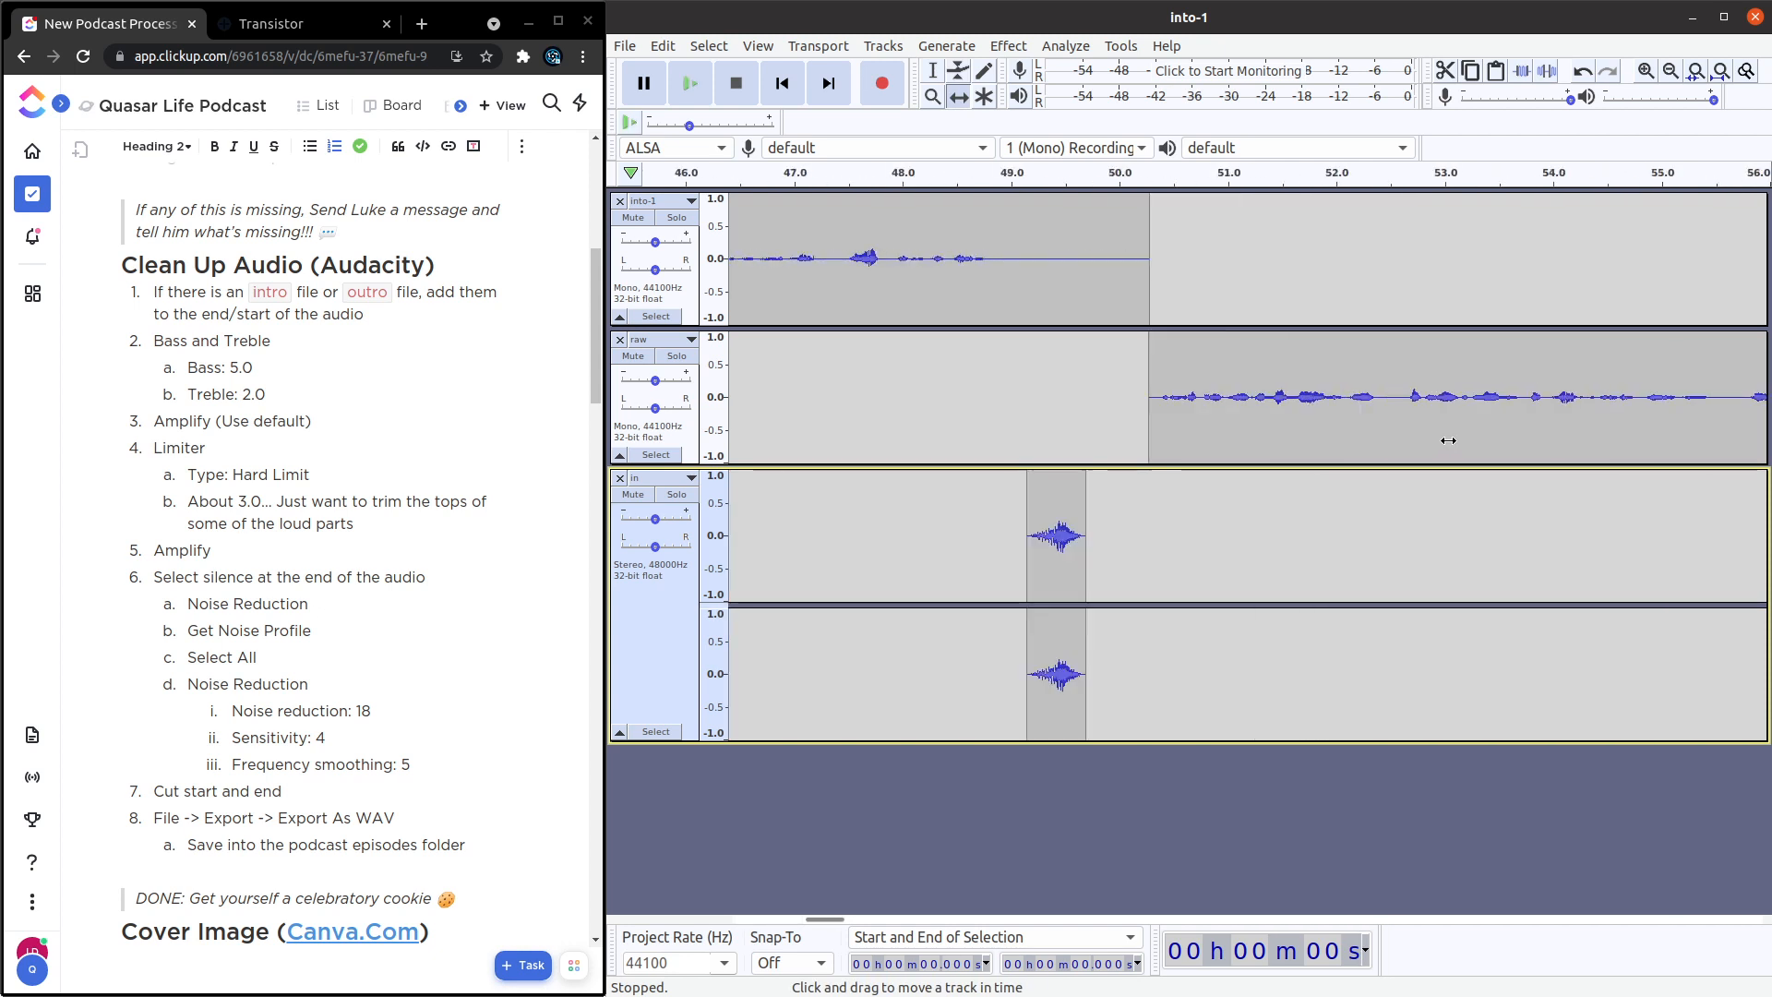
pyautogui.moveTo(1069, 521); pyautogui.dragTo(1056, 520)
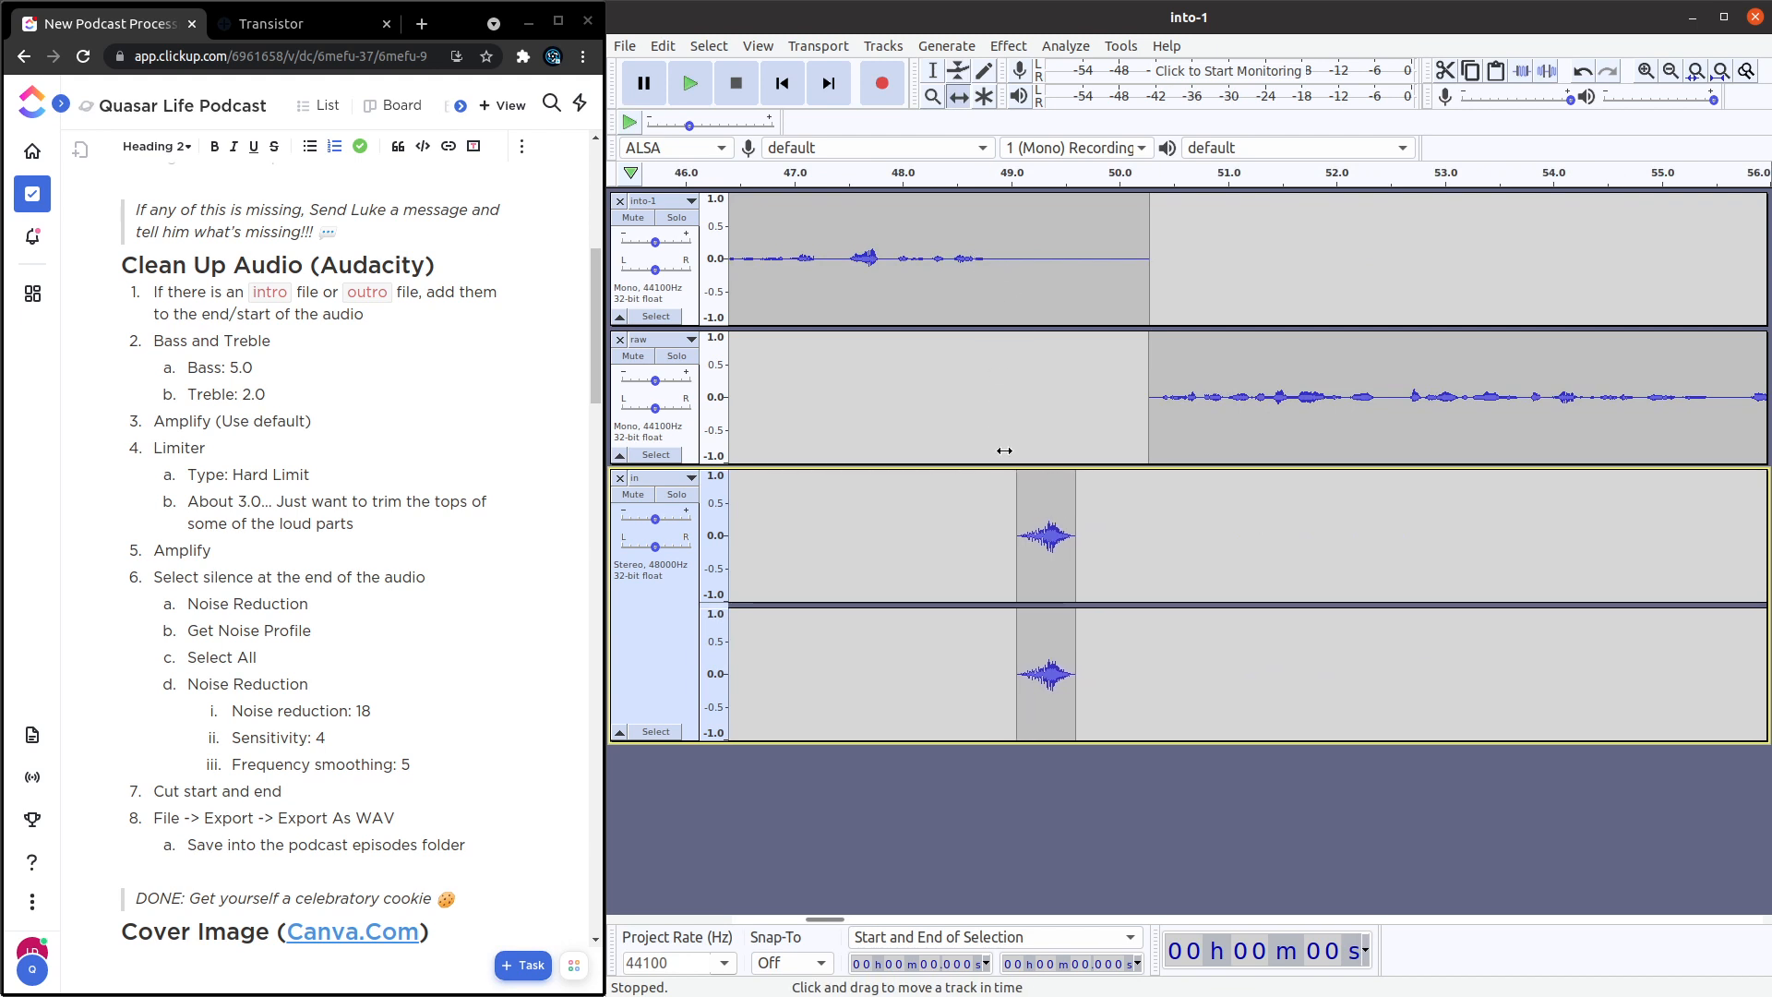
pyautogui.moveTo(1029, 513); pyautogui.dragTo(1024, 513)
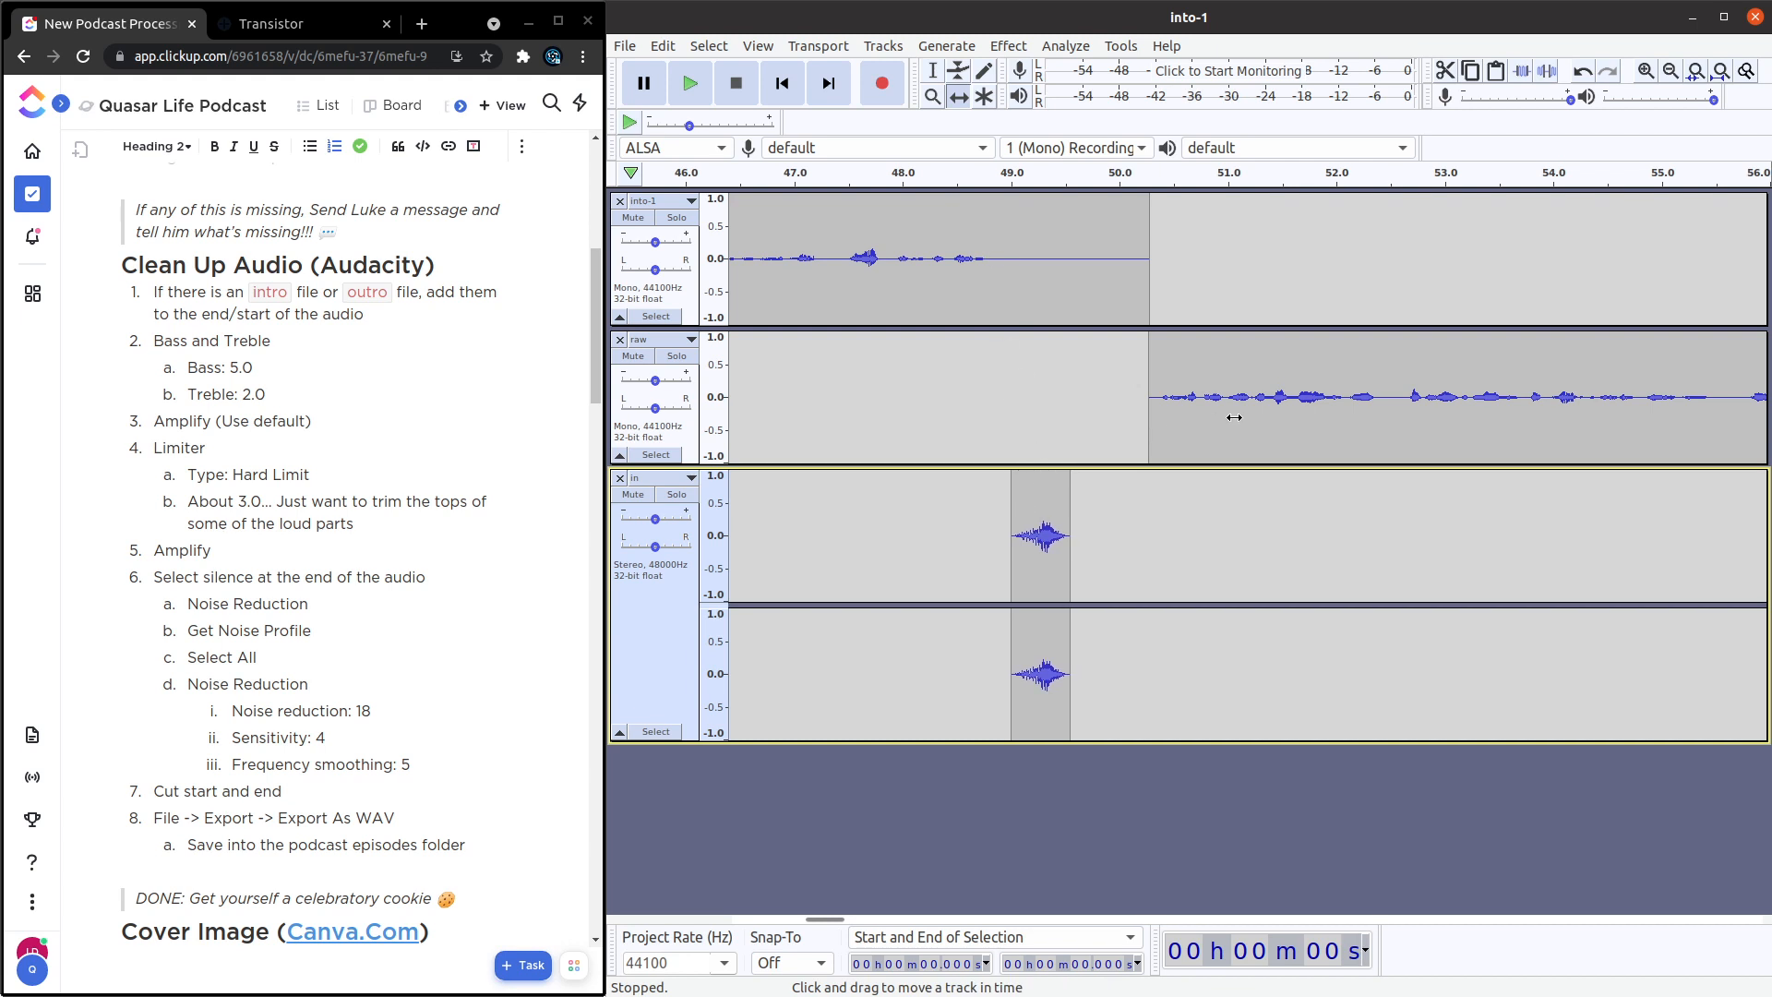
pyautogui.moveTo(1228, 416); pyautogui.dragTo(1127, 399)
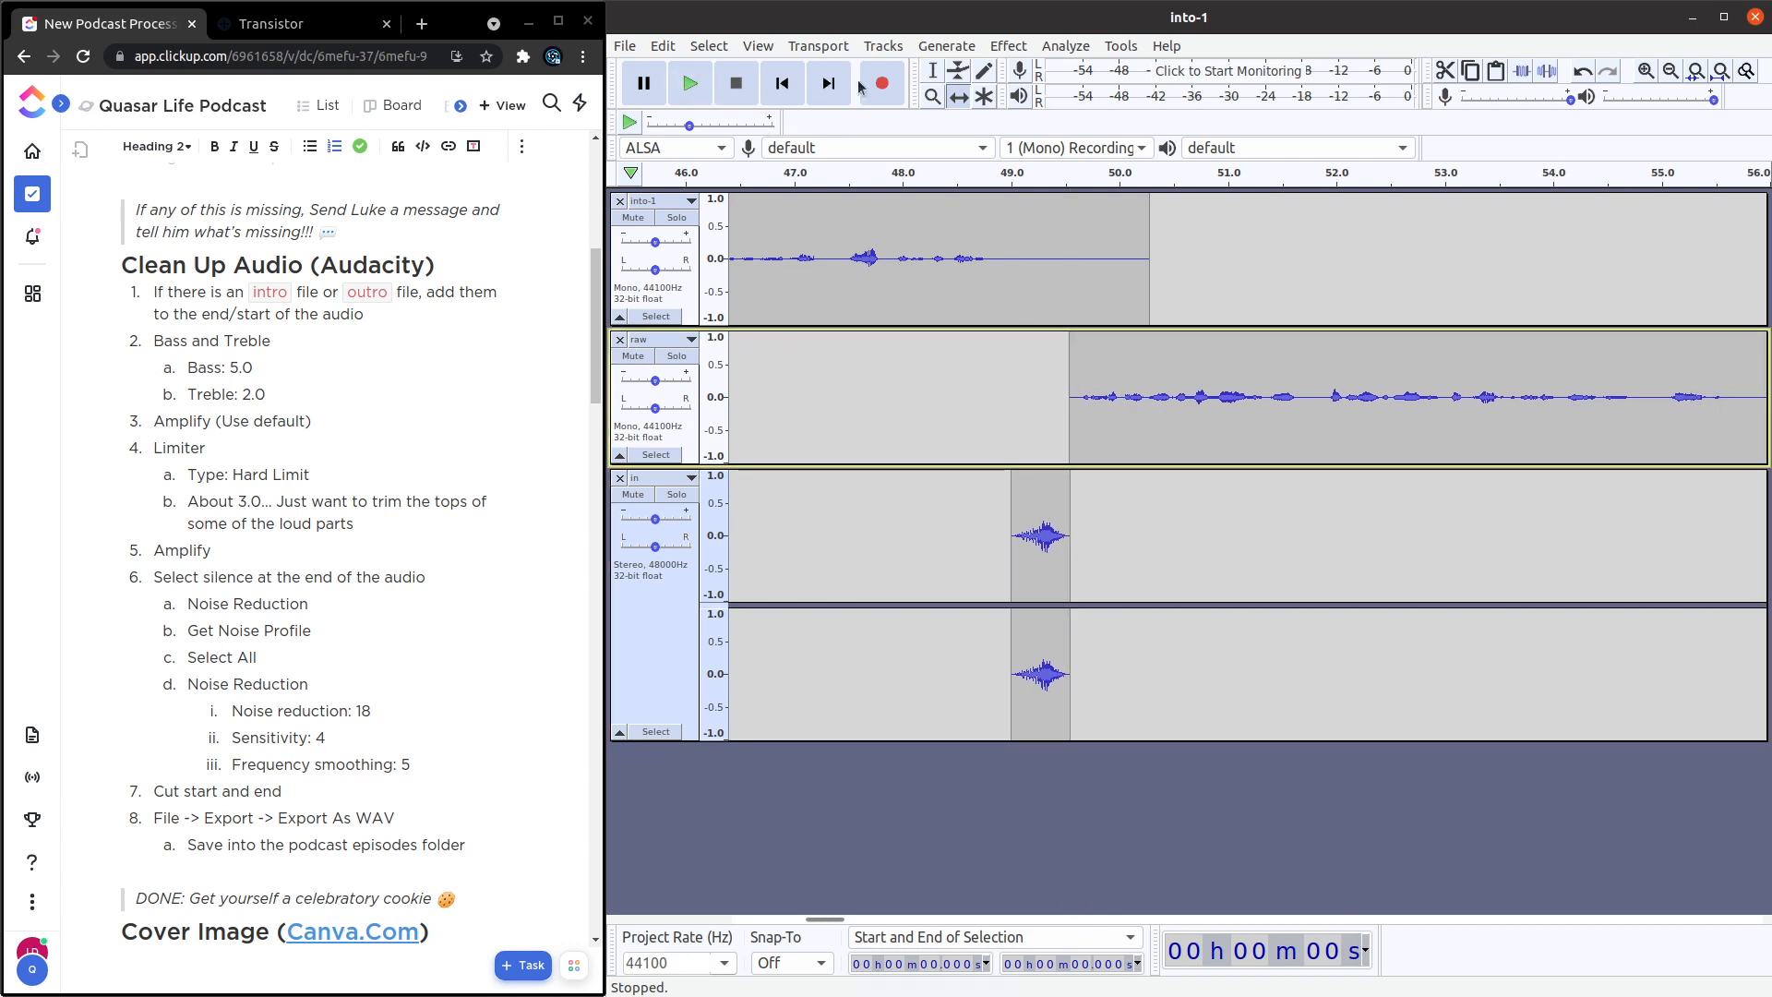
# Play the project from about 47.4 s to check the transition from into-1 through the in jingle to raw.
pyautogui.click(932, 70)
pyautogui.click(842, 220)
pyautogui.press('space')
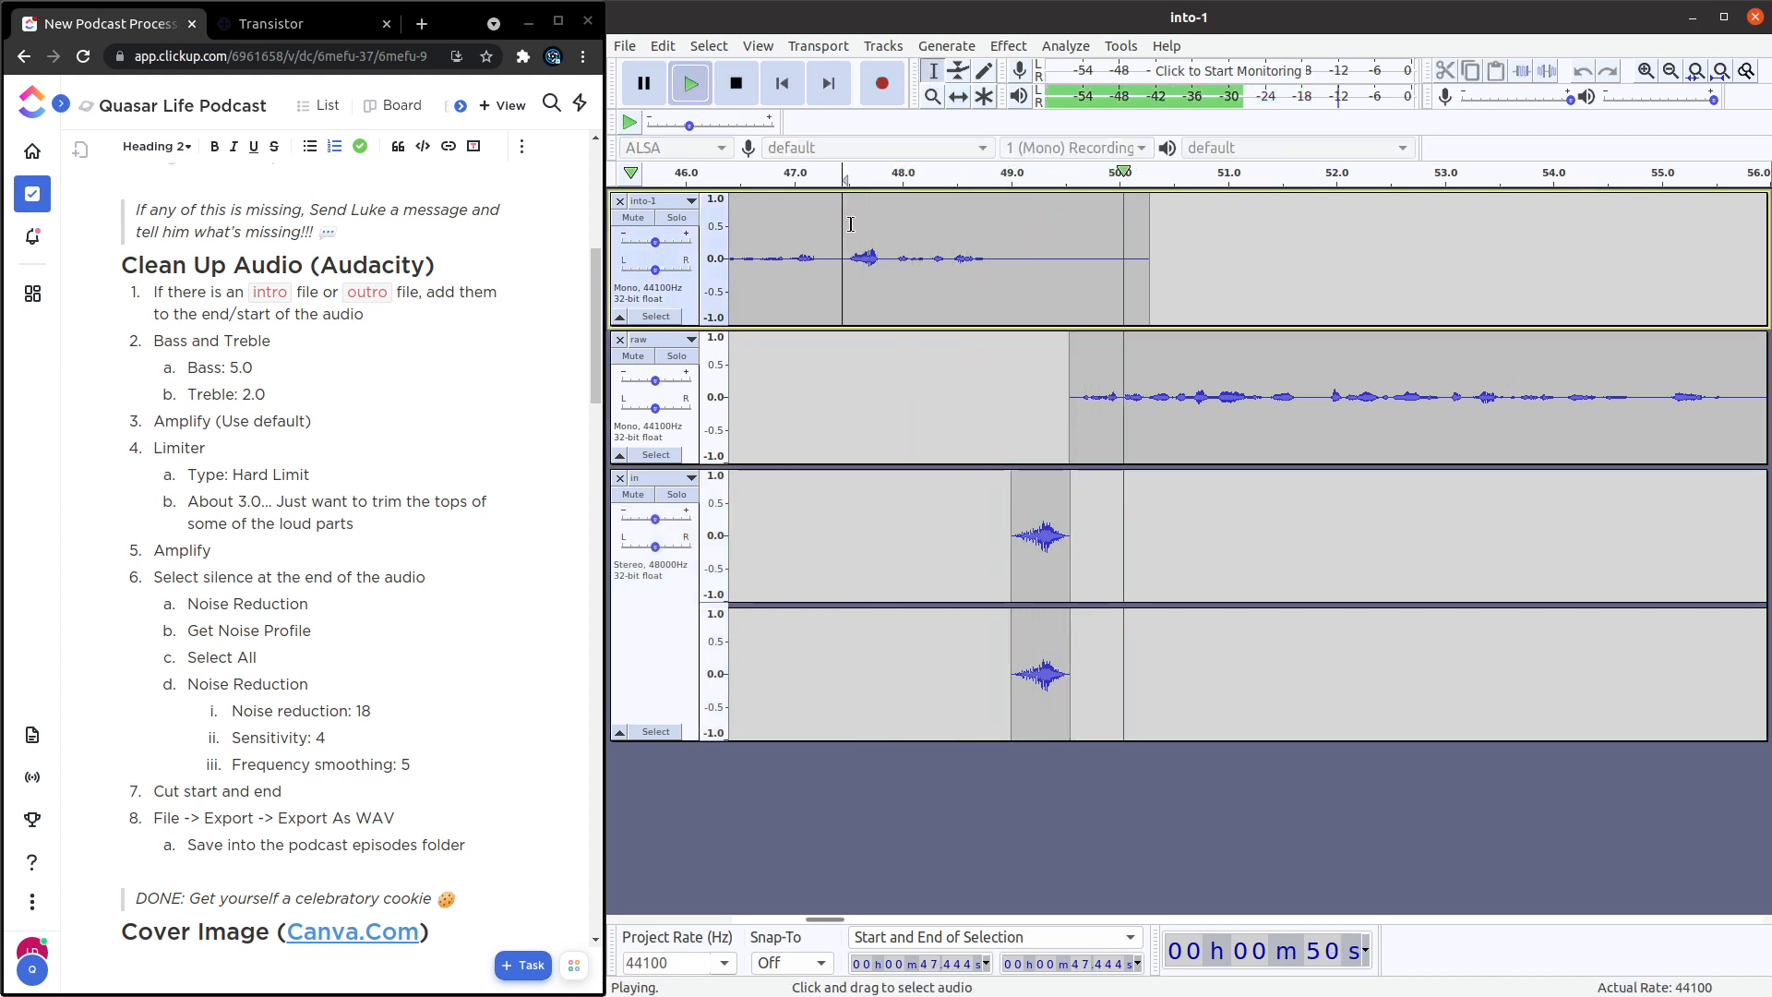
pyautogui.press('space')
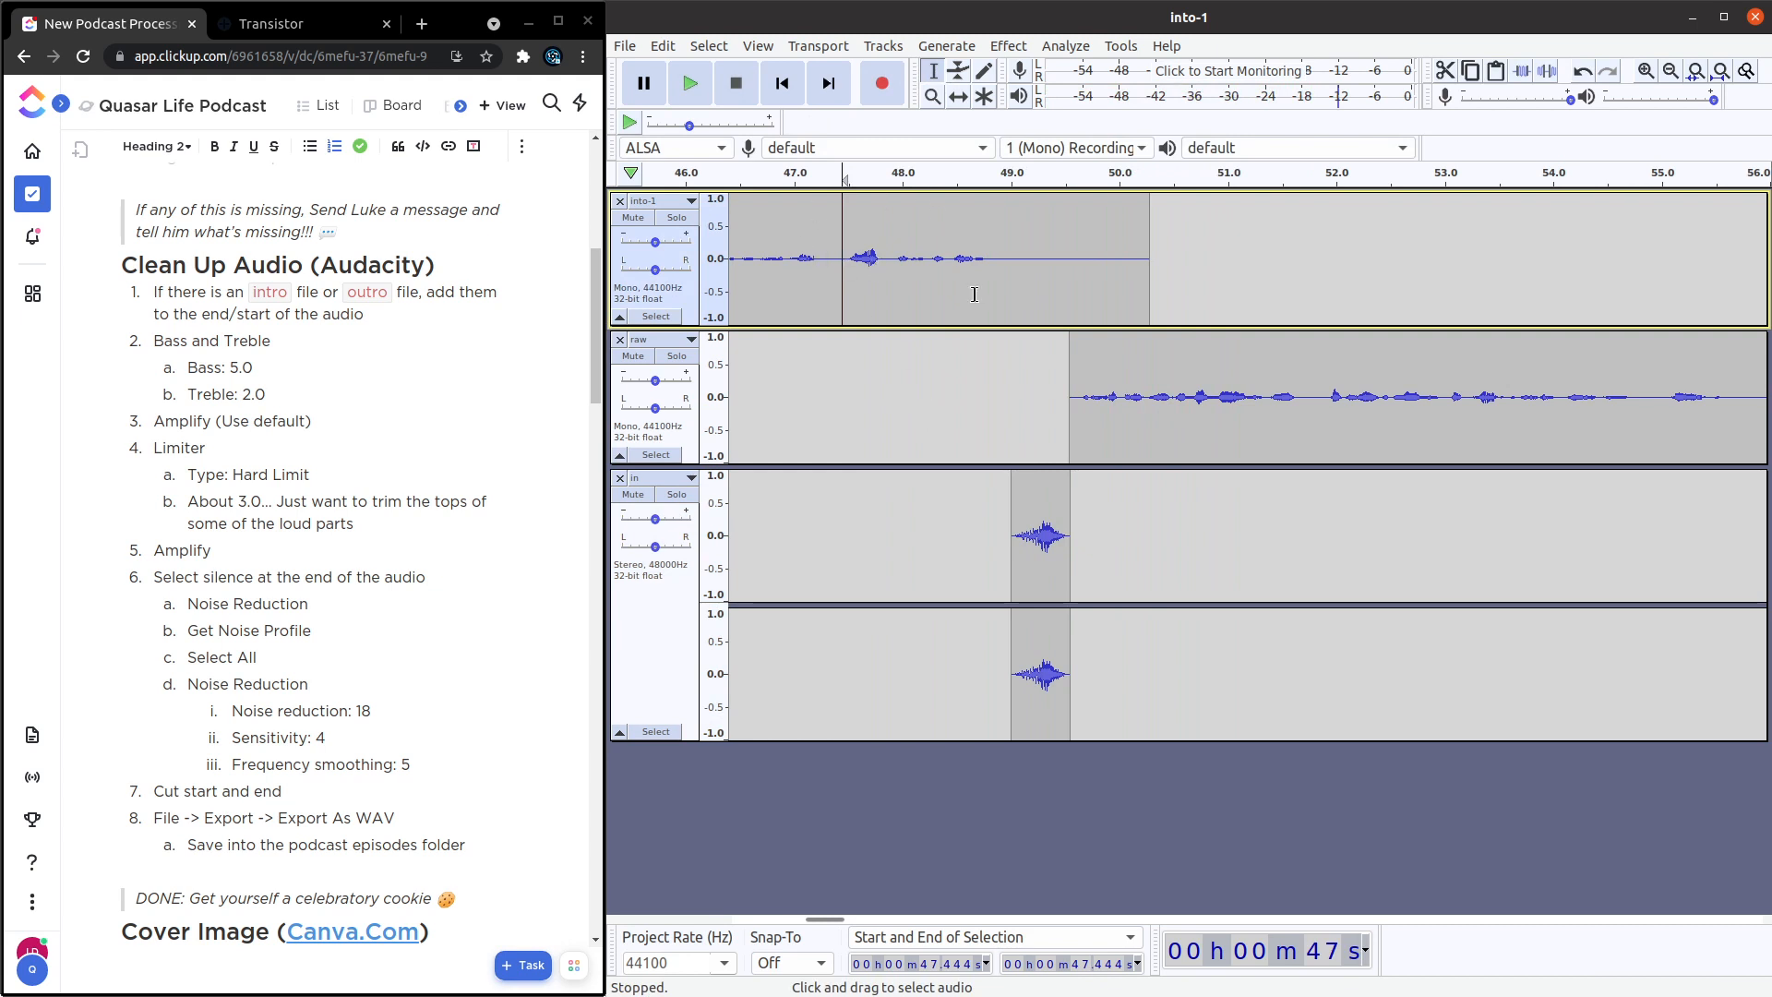
pyautogui.click(1031, 513)
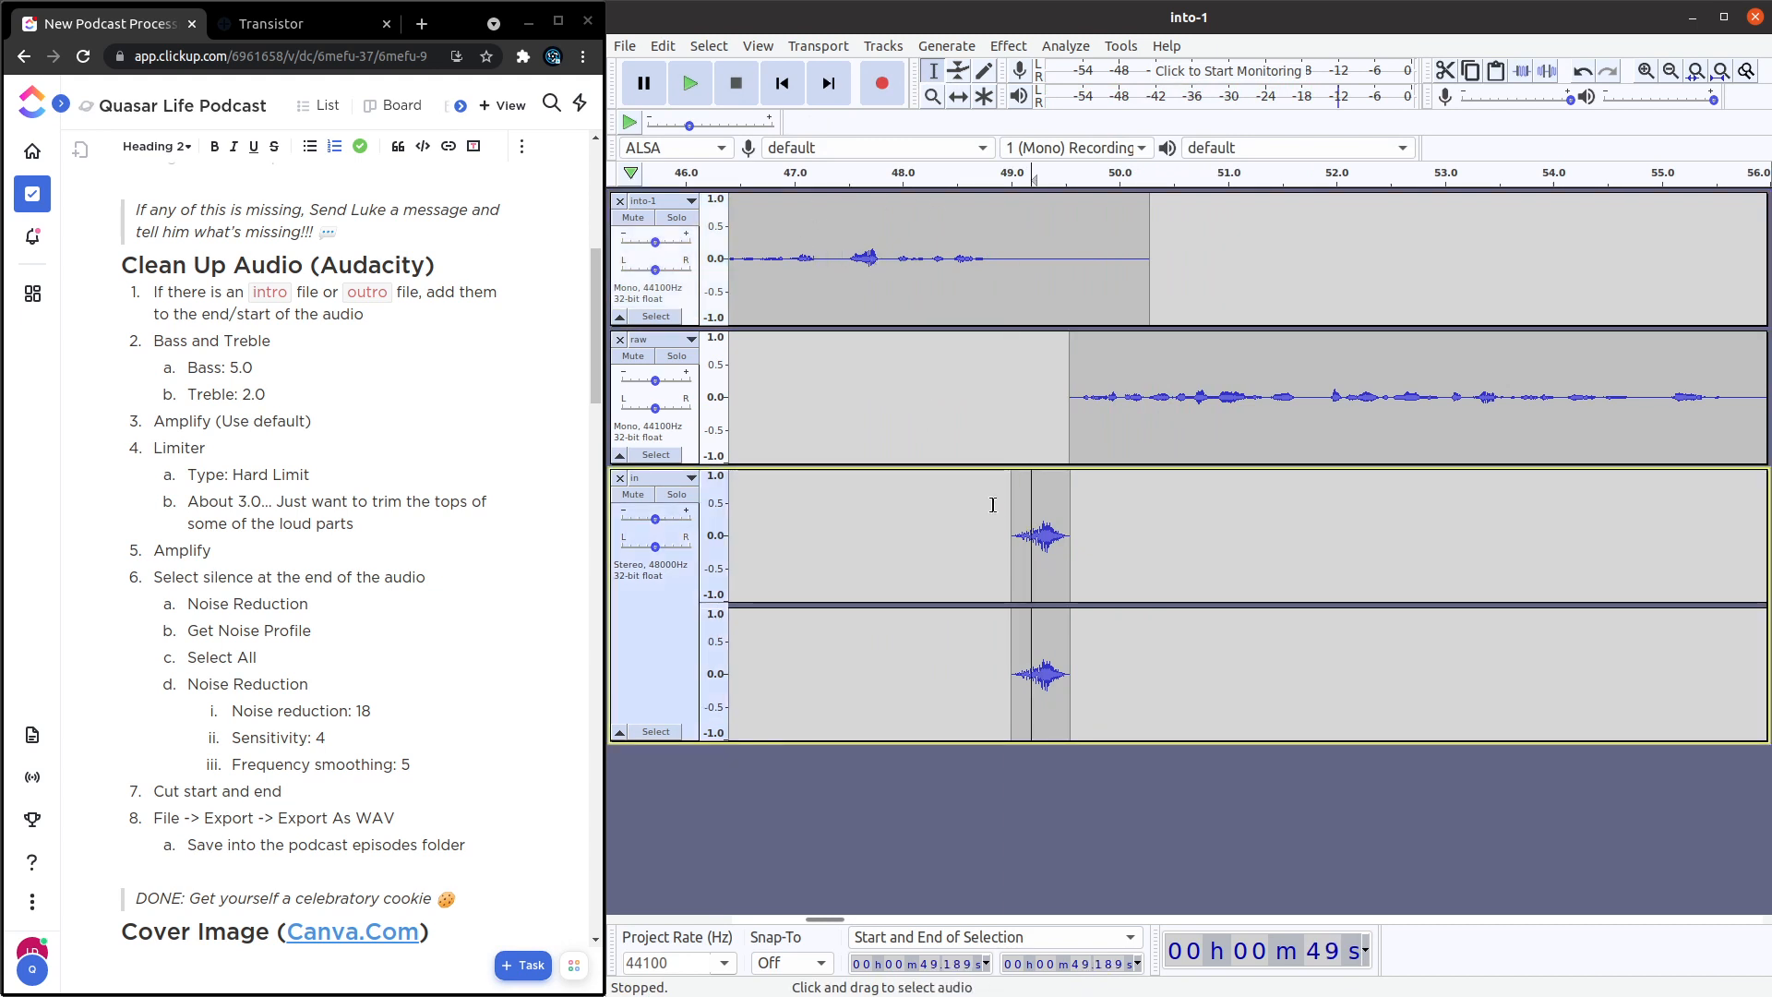
pyautogui.click(1358, 397)
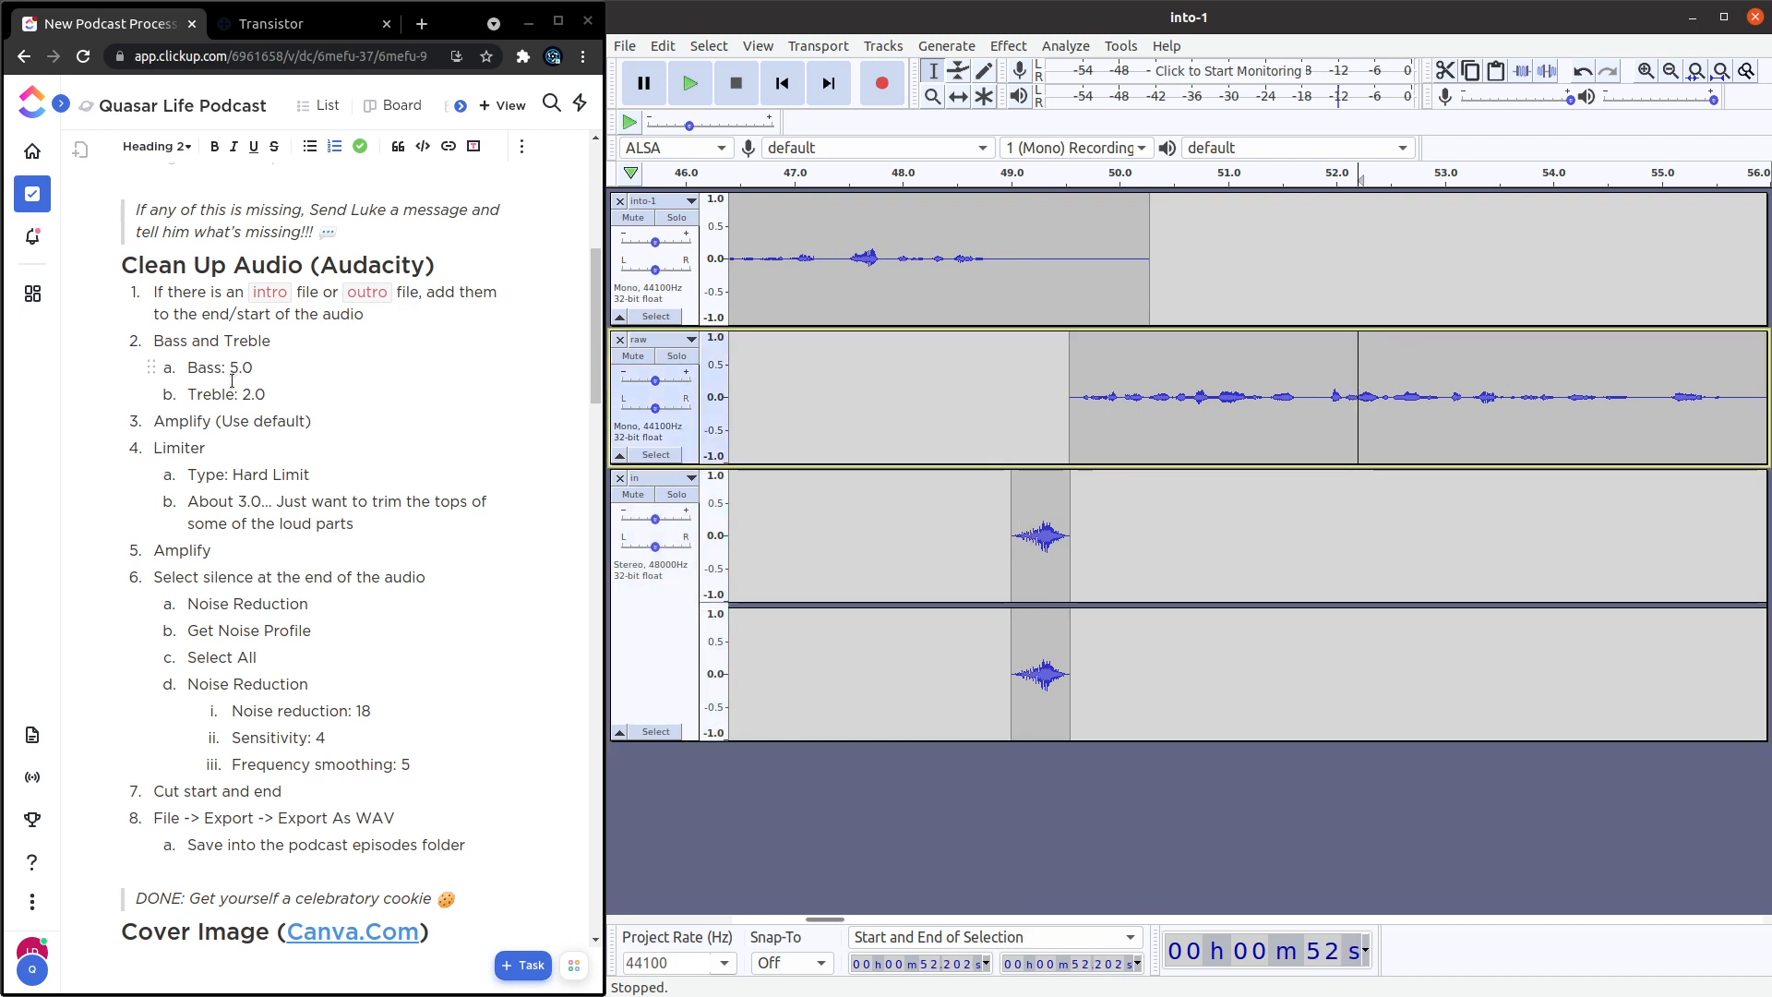
# Apply Bass and Treble to the into-1 track with bass 6.0 and treble 2.0, and update the checklist's bass value to 6.0.
pyautogui.click(690, 299)
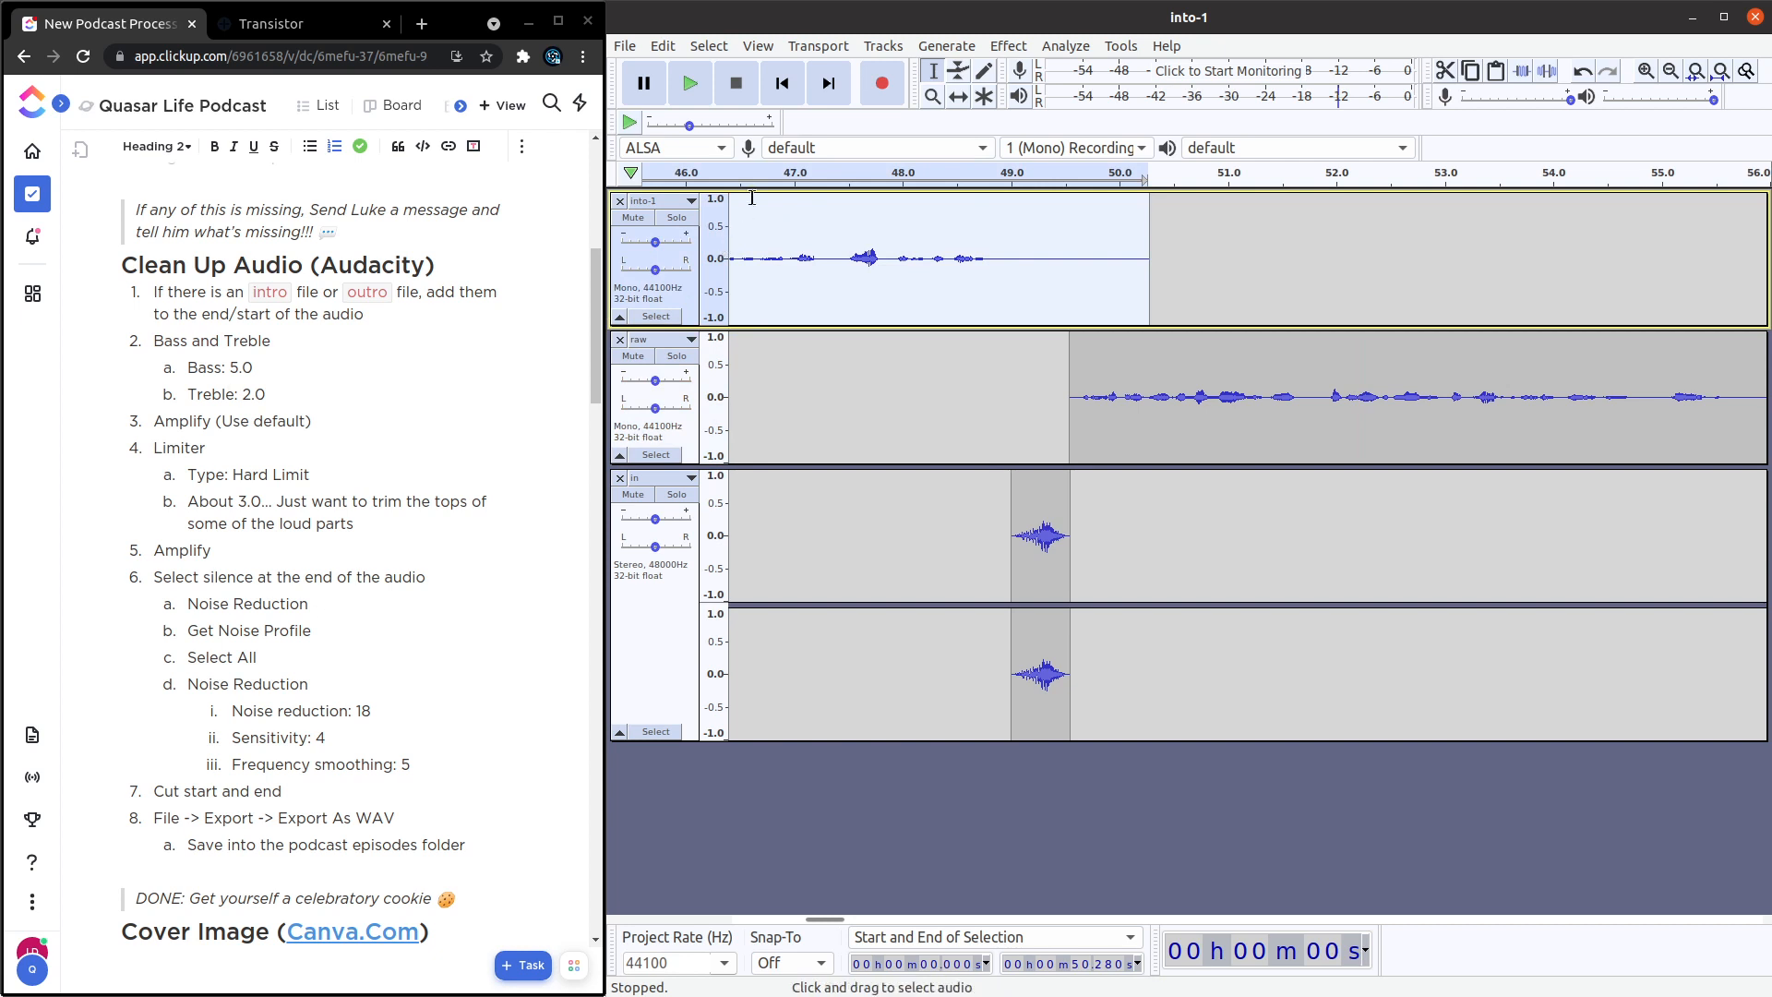
pyautogui.click(1009, 46)
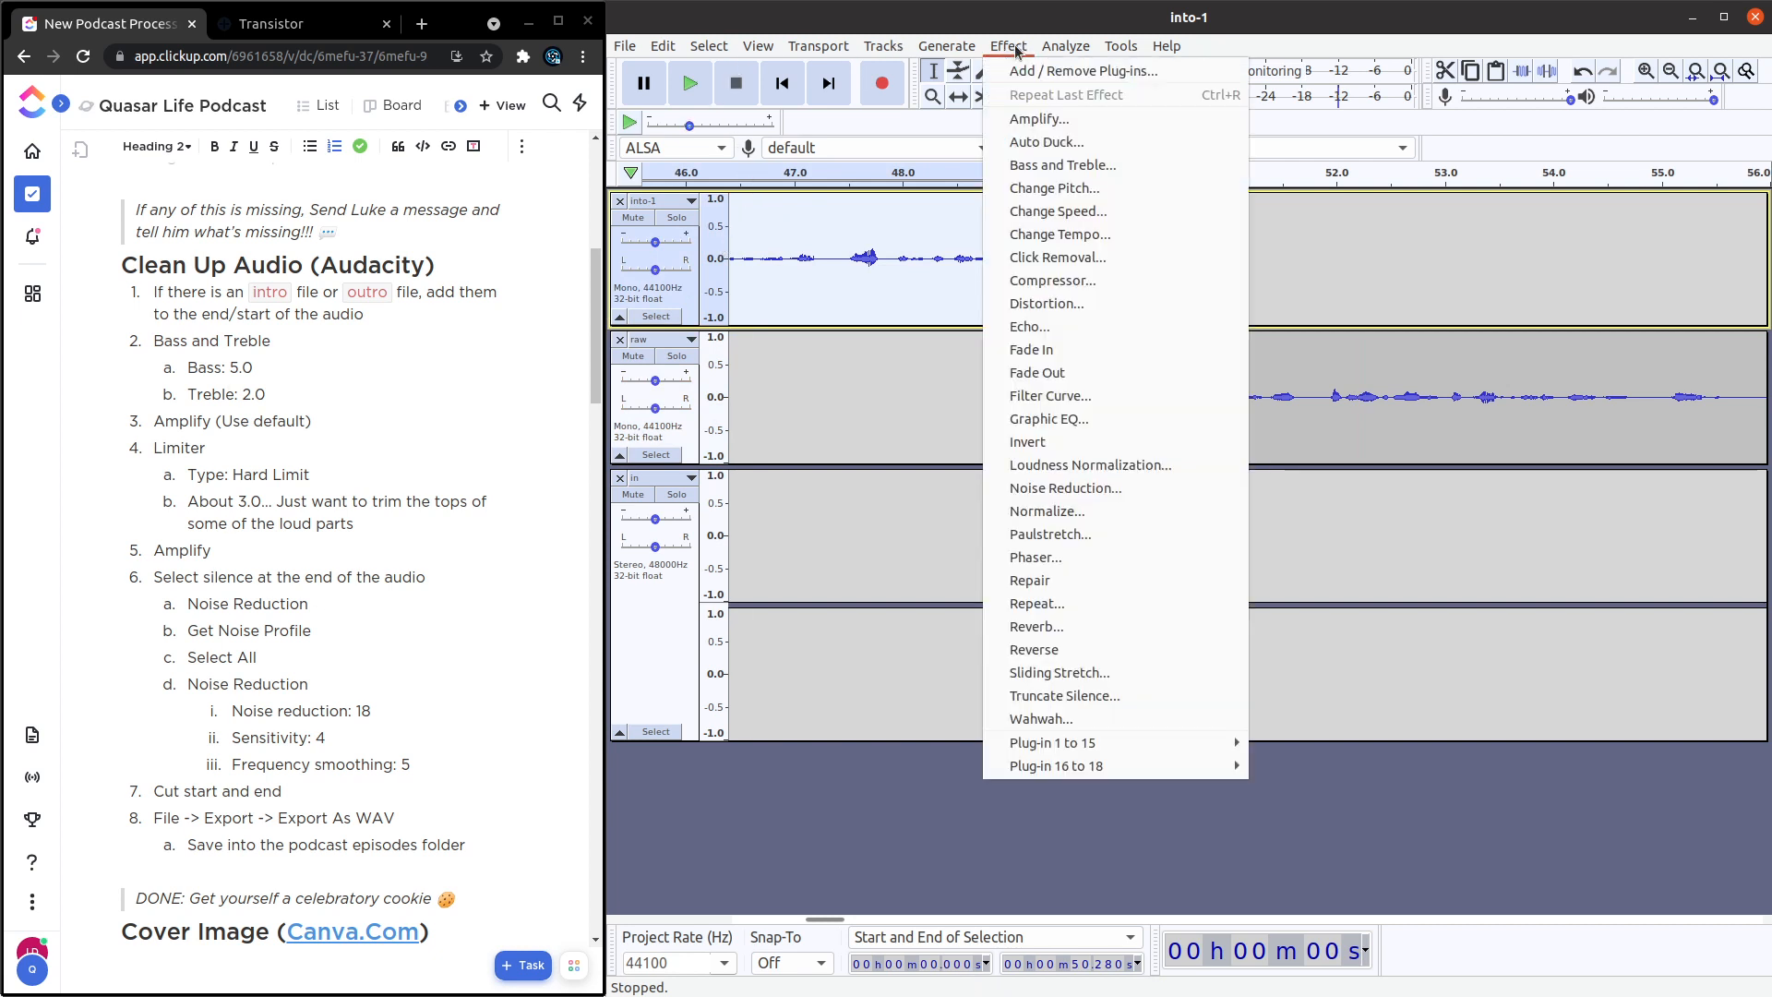
pyautogui.click(1061, 164)
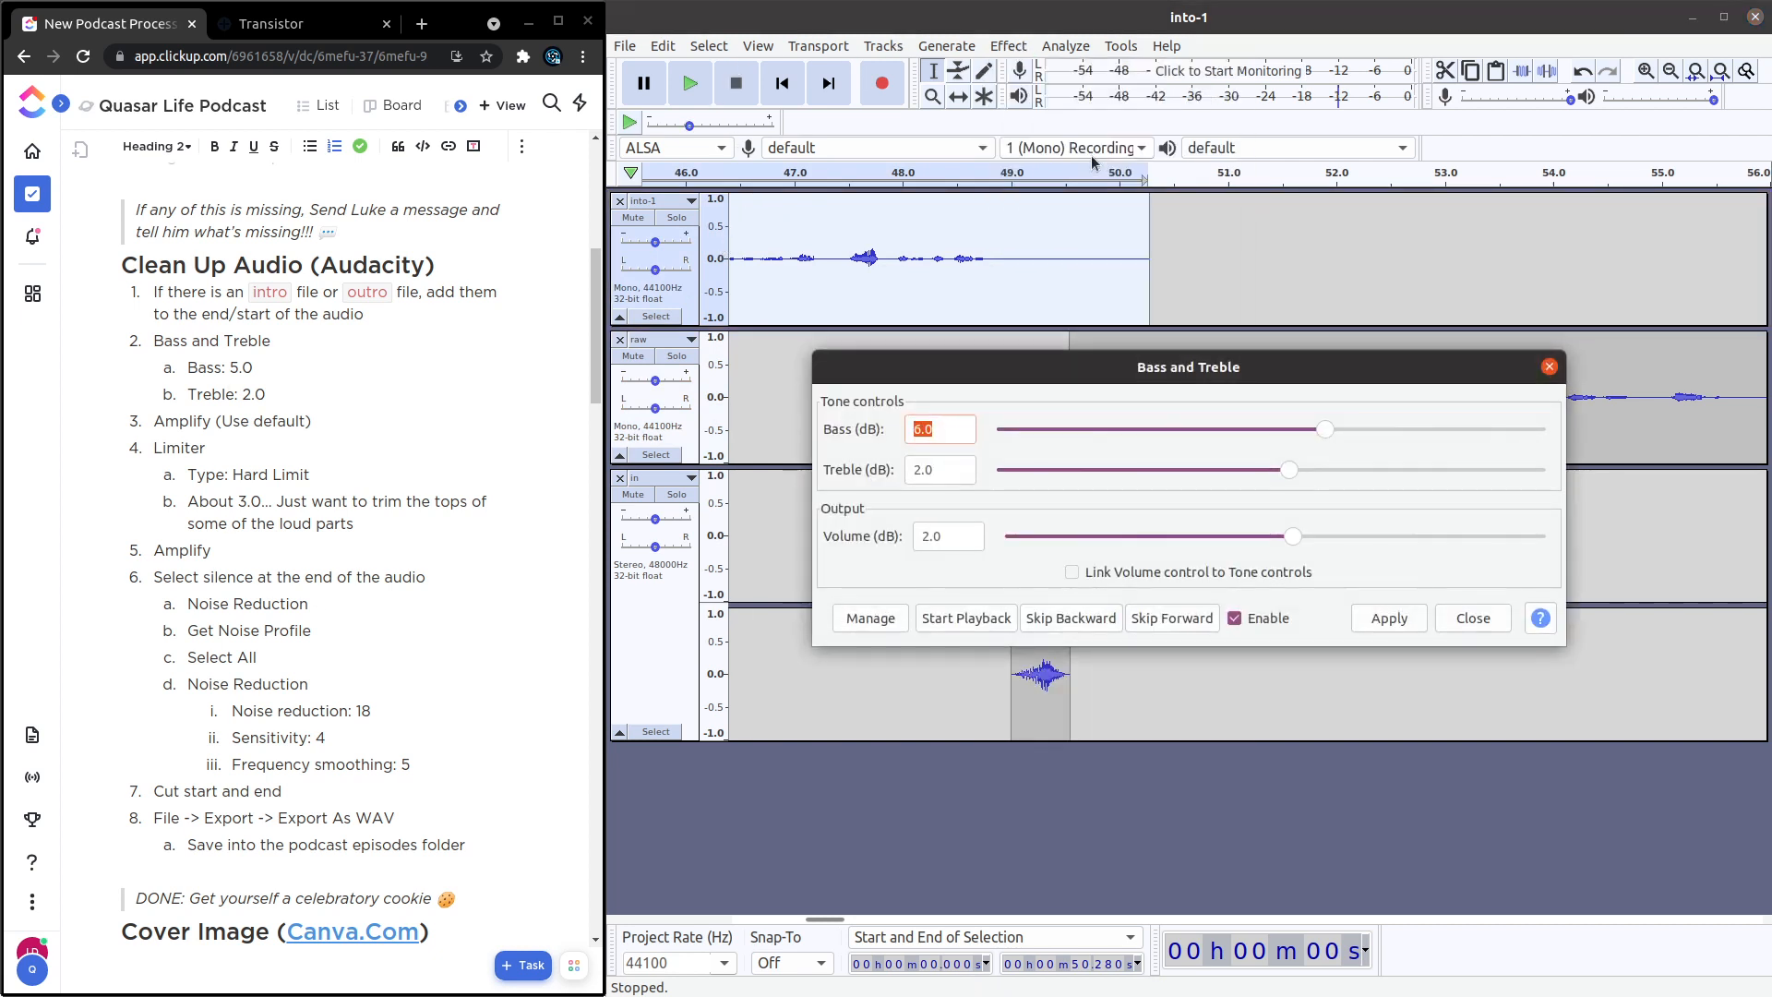
pyautogui.click(239, 368)
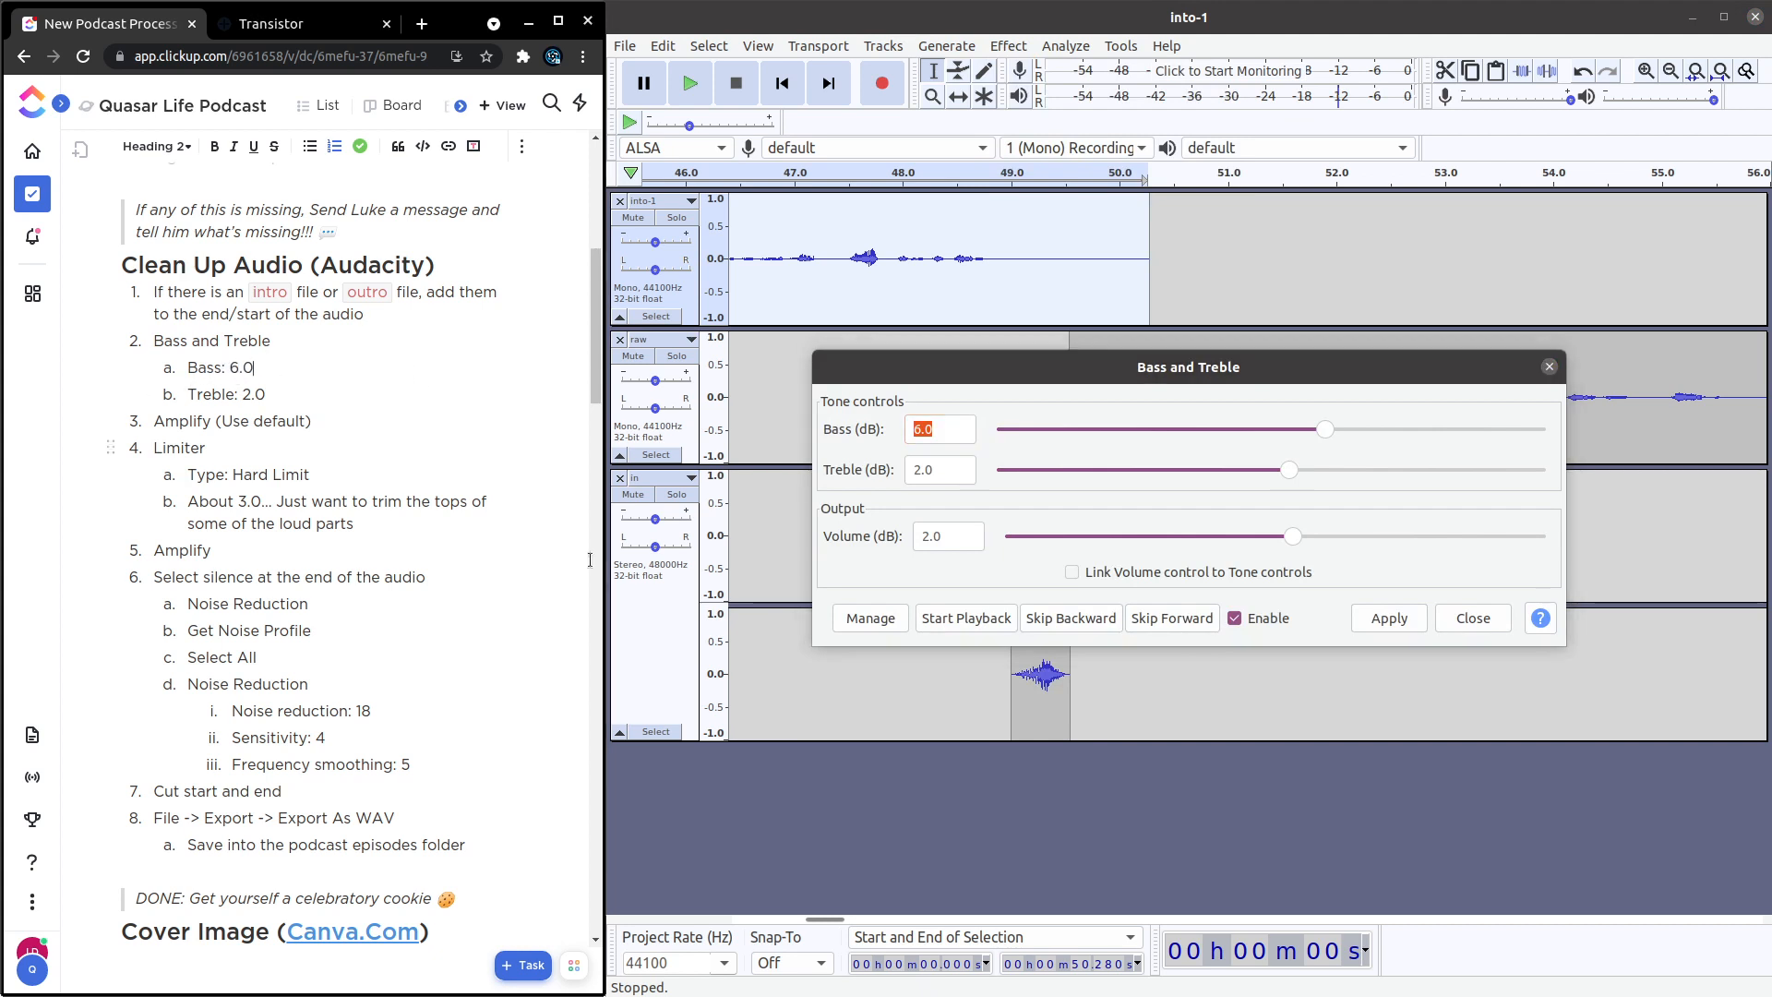
pyautogui.click(1410, 618)
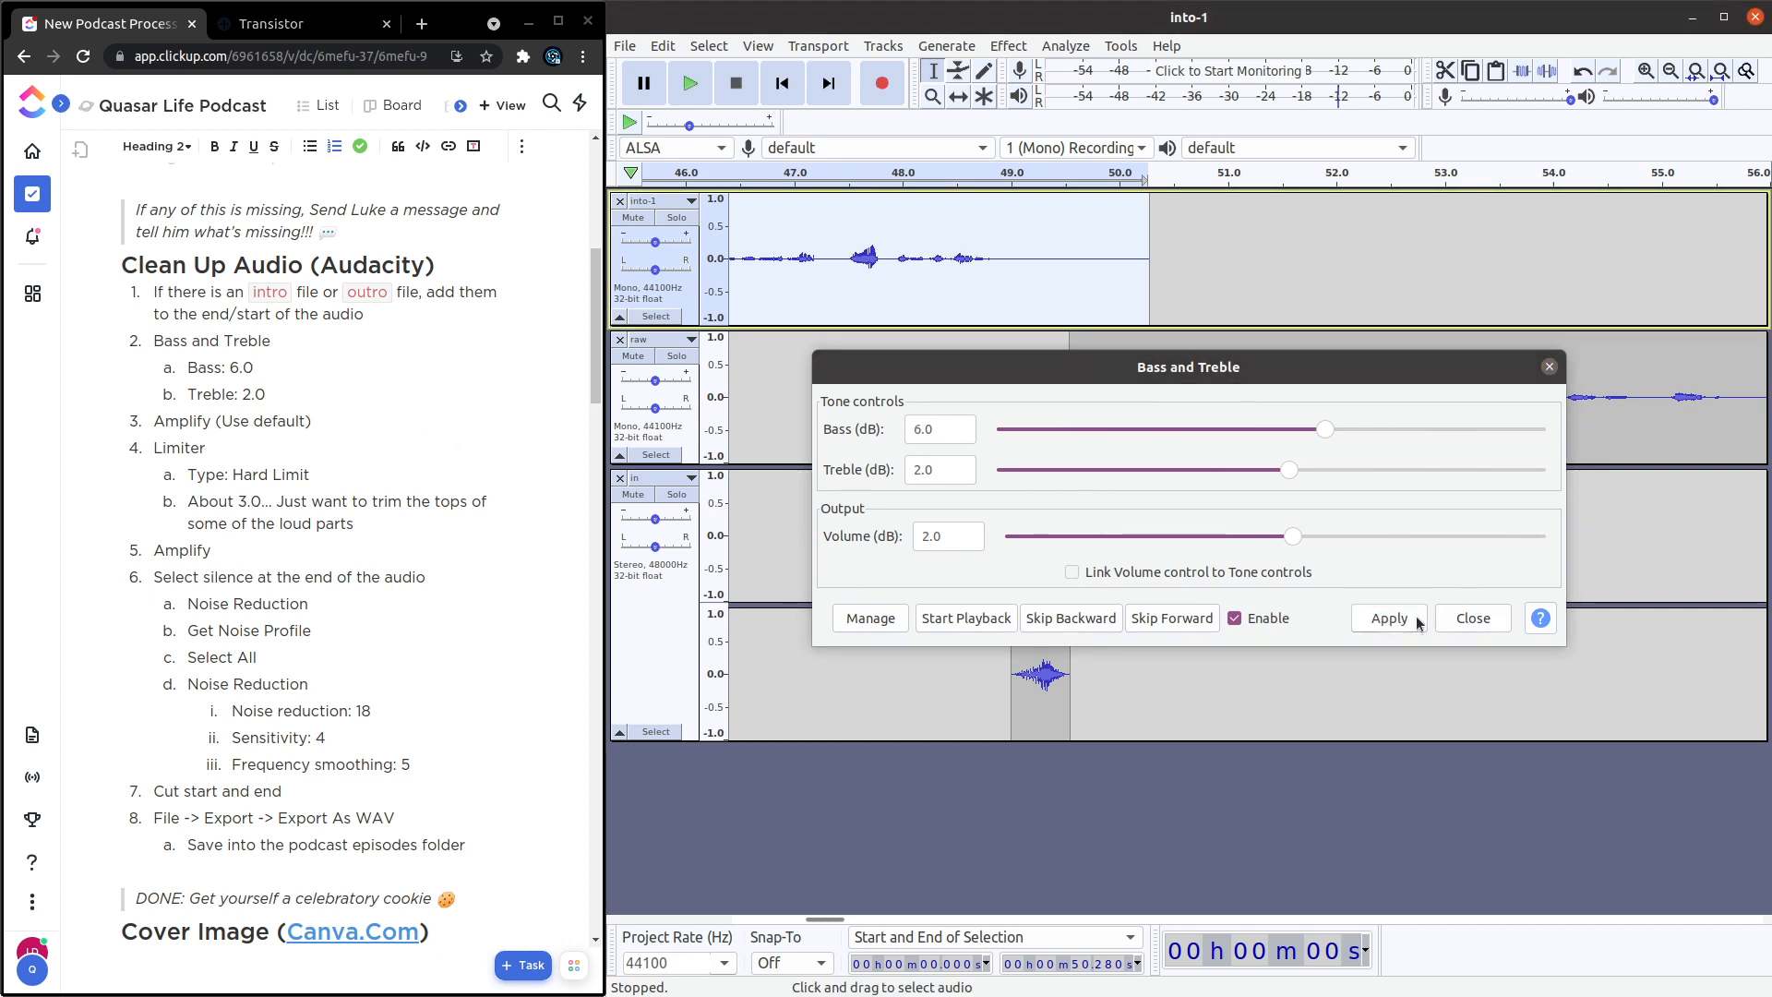
pyautogui.click(1474, 619)
# Repeat the Bass and Treble effect on the whole raw track.
pyautogui.click(657, 425)
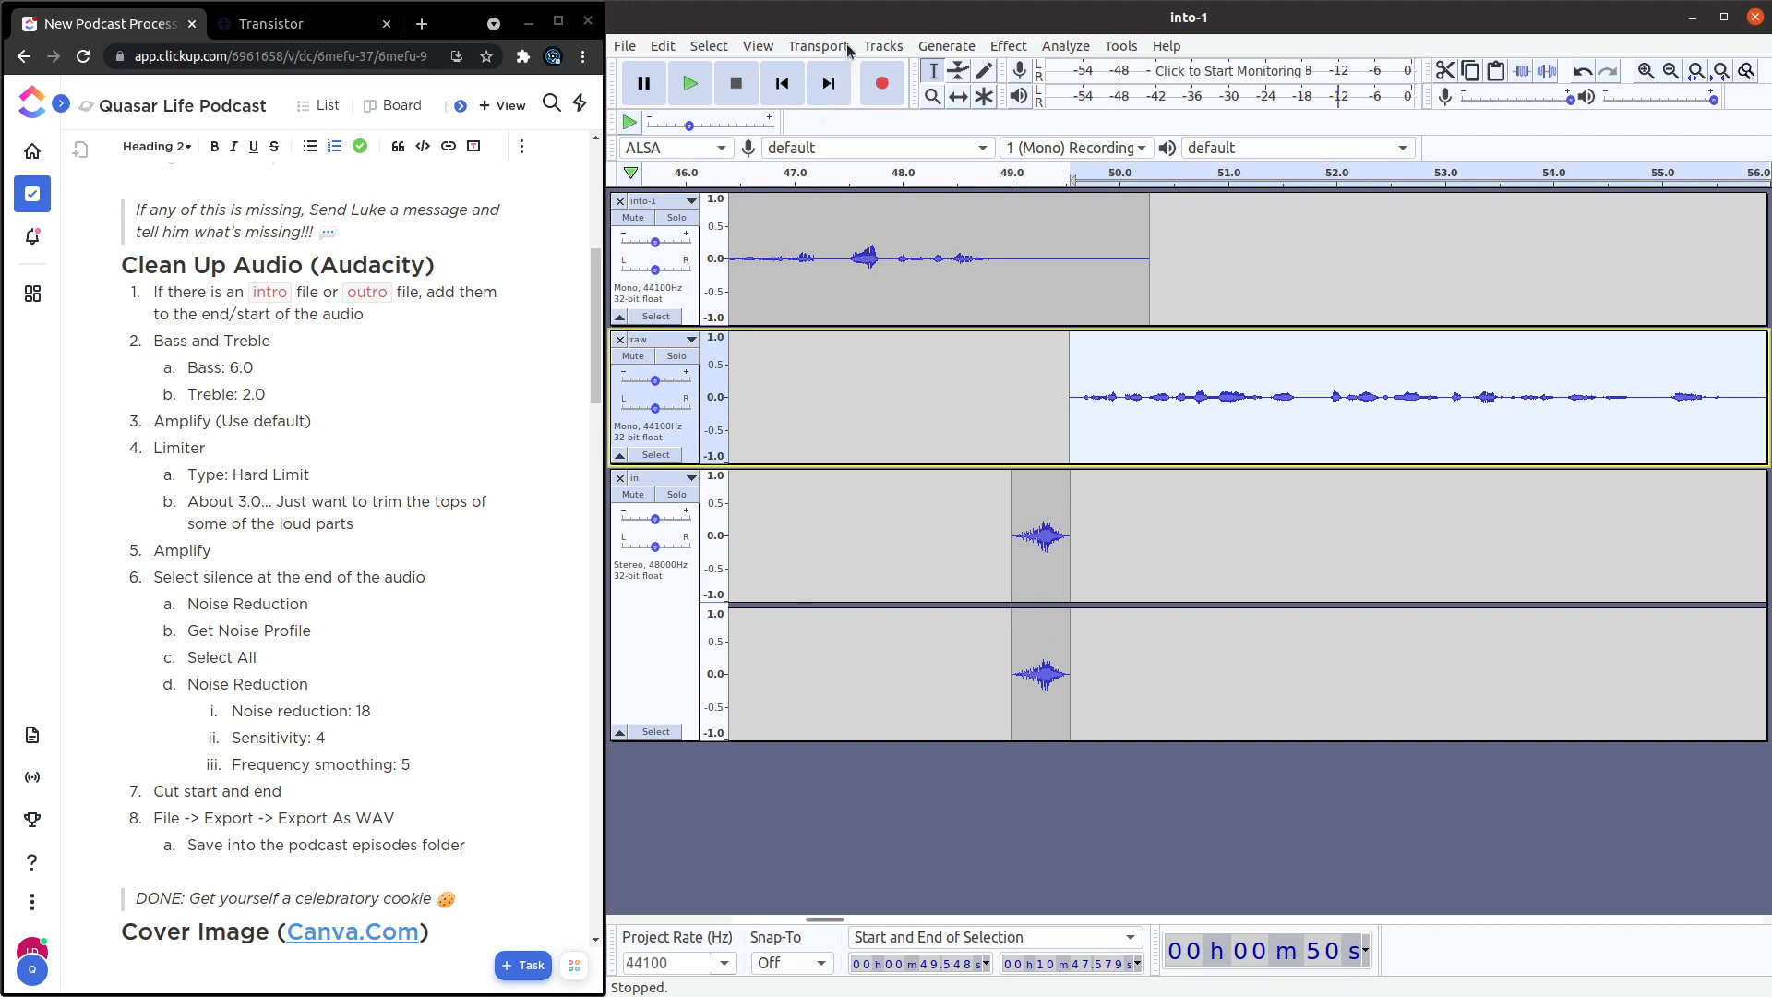
pyautogui.click(1016, 48)
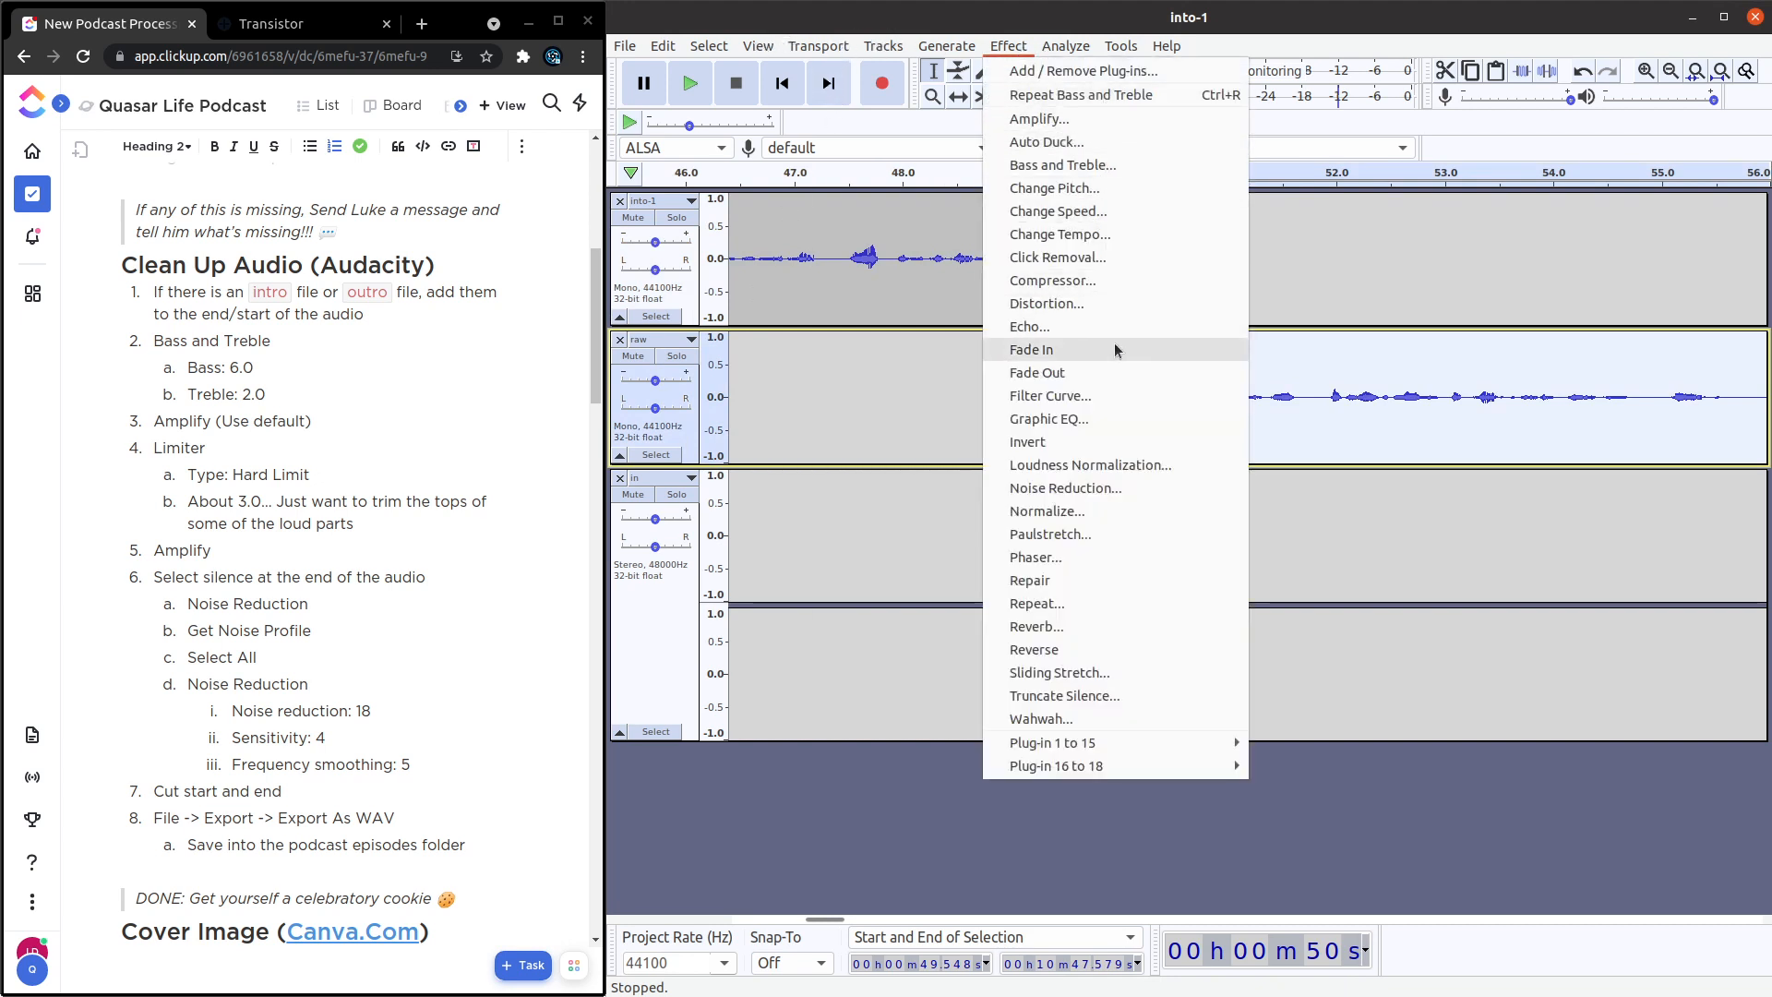
pyautogui.click(1080, 95)
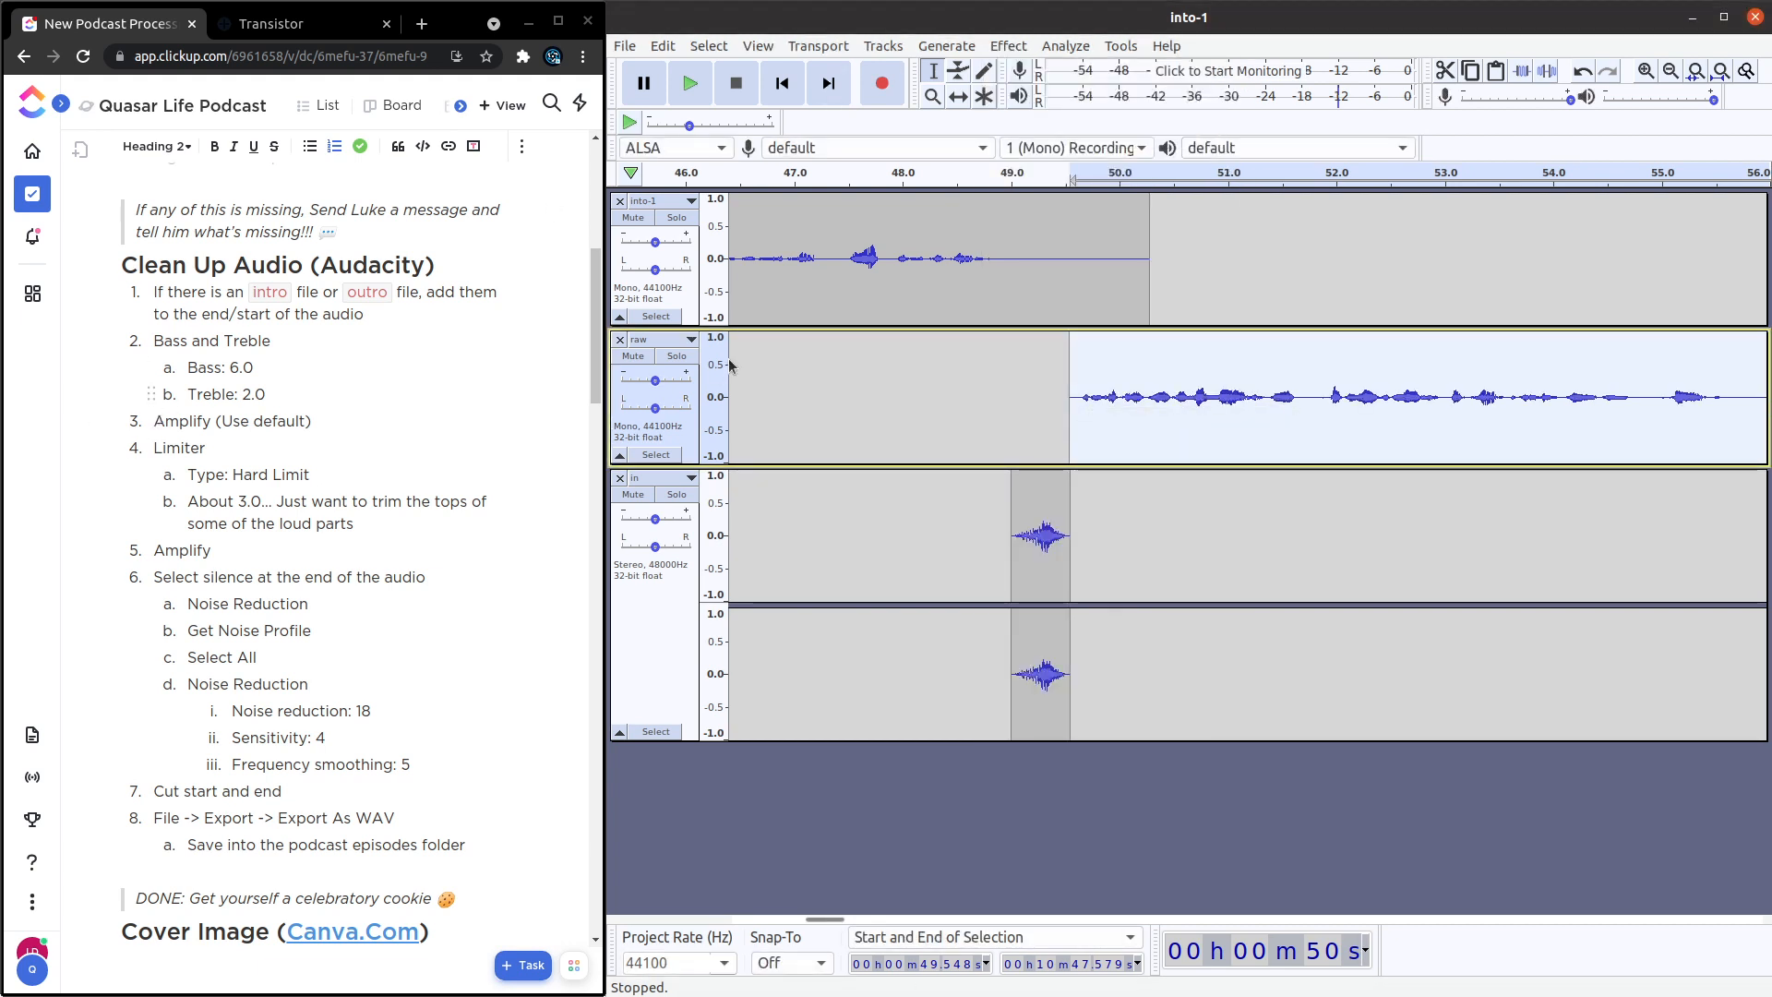
# Amplify the whole into-1 track with the default gain of 11.181 dB.
pyautogui.click(656, 316)
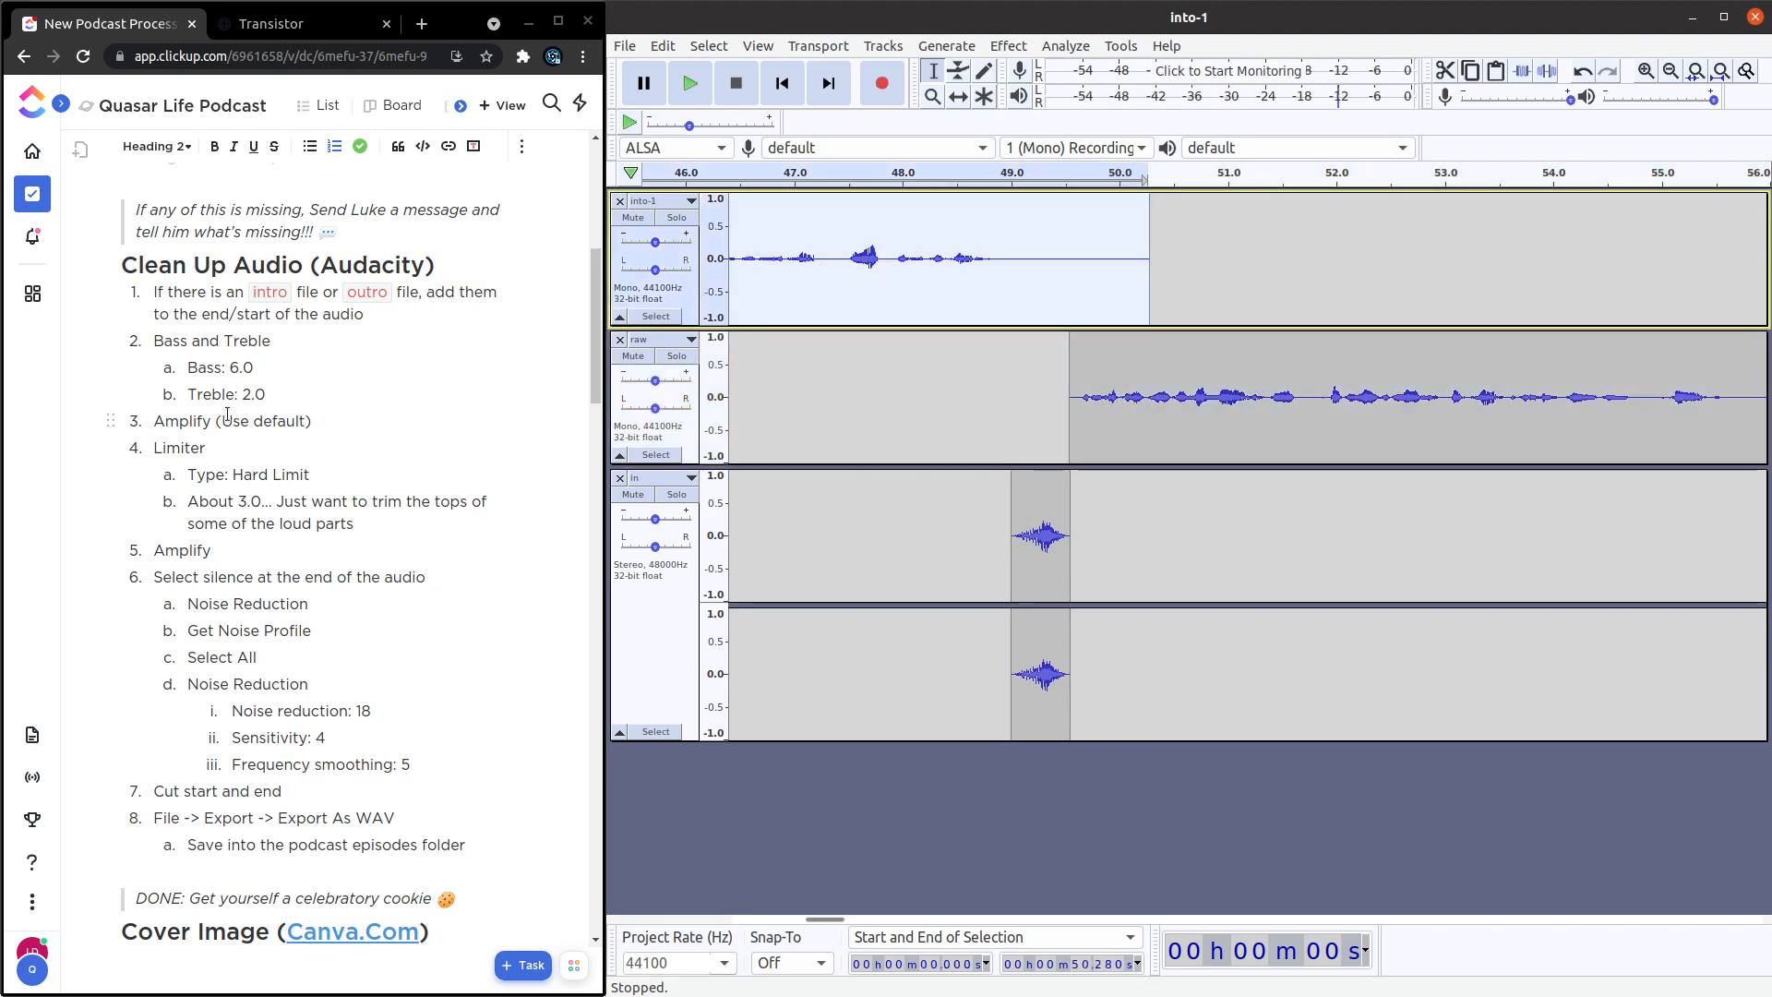
pyautogui.click(1009, 46)
pyautogui.click(1040, 119)
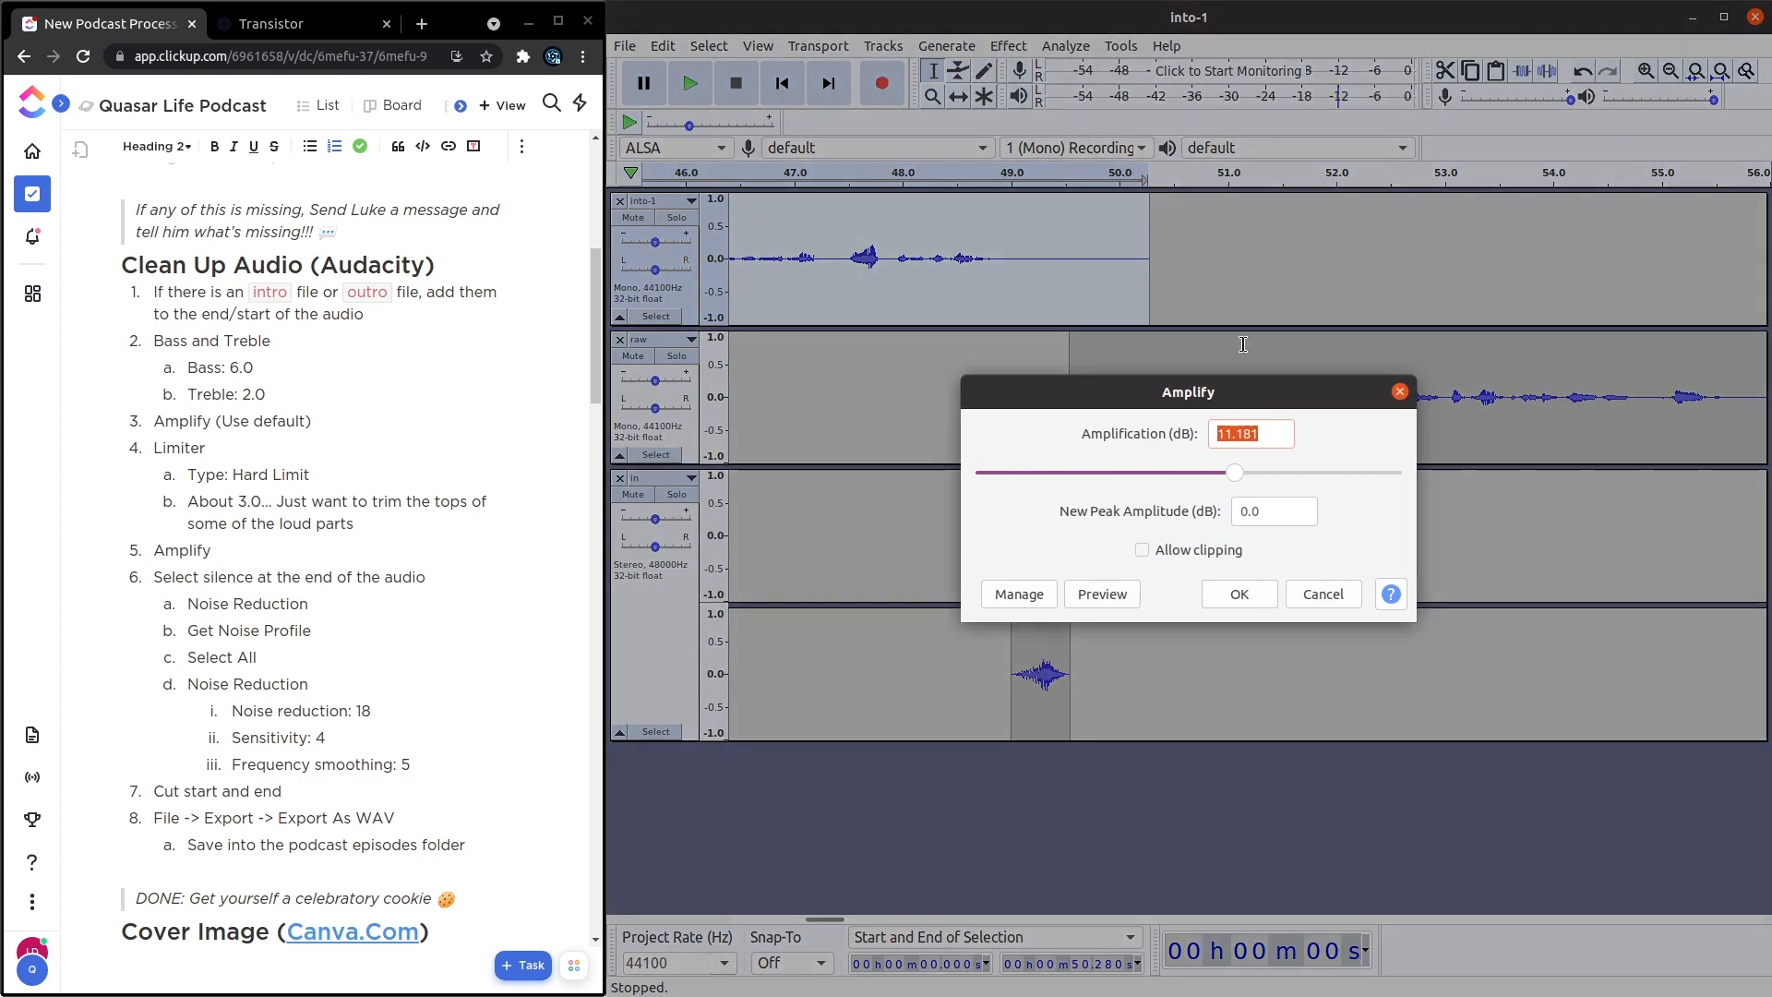
pyautogui.click(1239, 594)
# Amplify the whole raw track with the default gain of 7.541 dB.
pyautogui.click(683, 425)
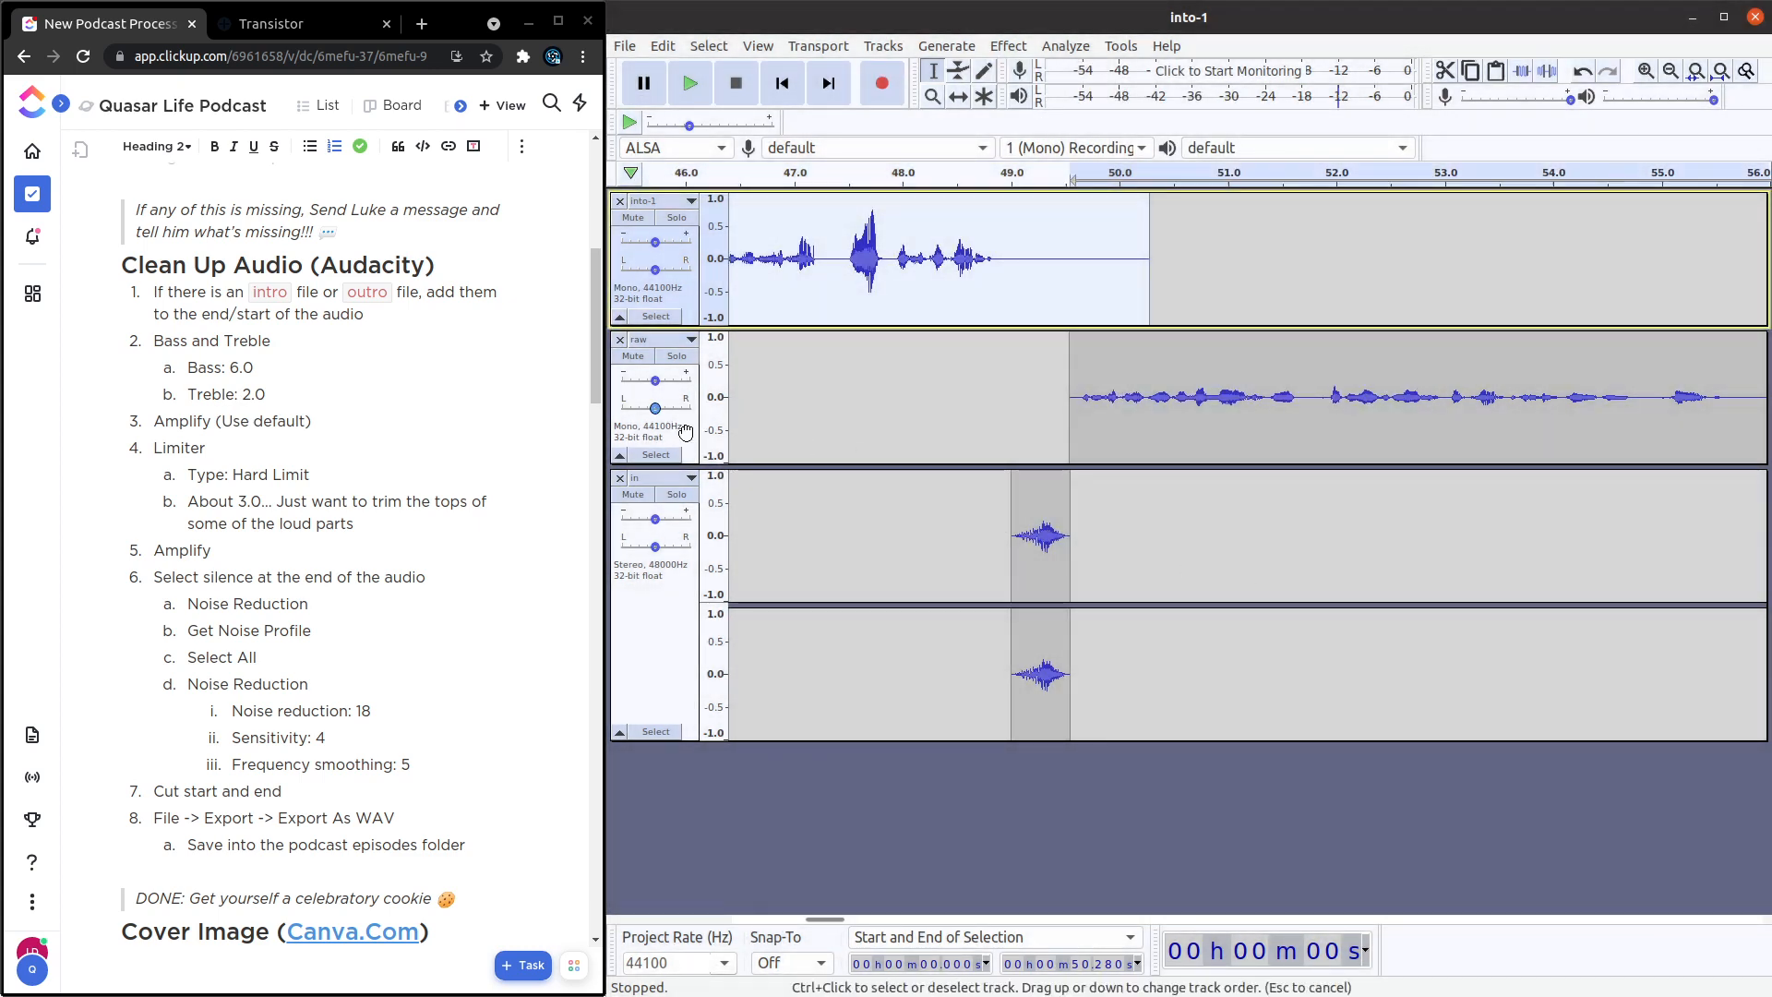
pyautogui.click(1009, 46)
pyautogui.click(1041, 119)
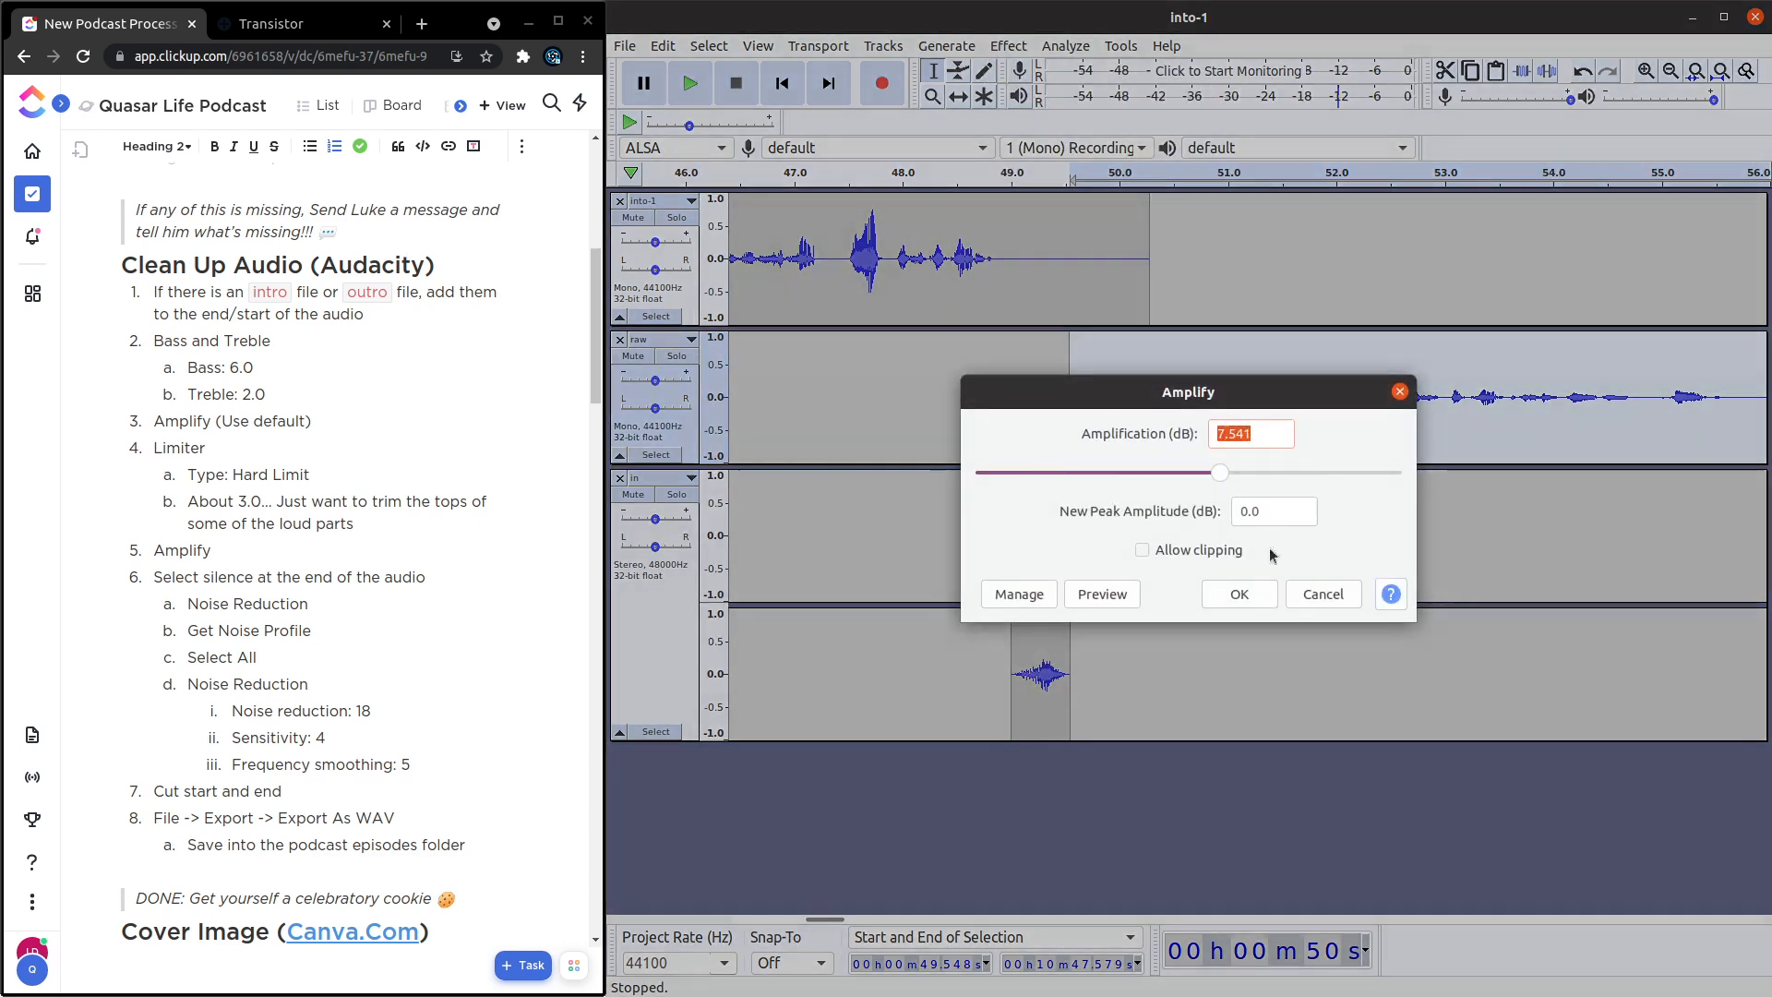
pyautogui.click(1238, 592)
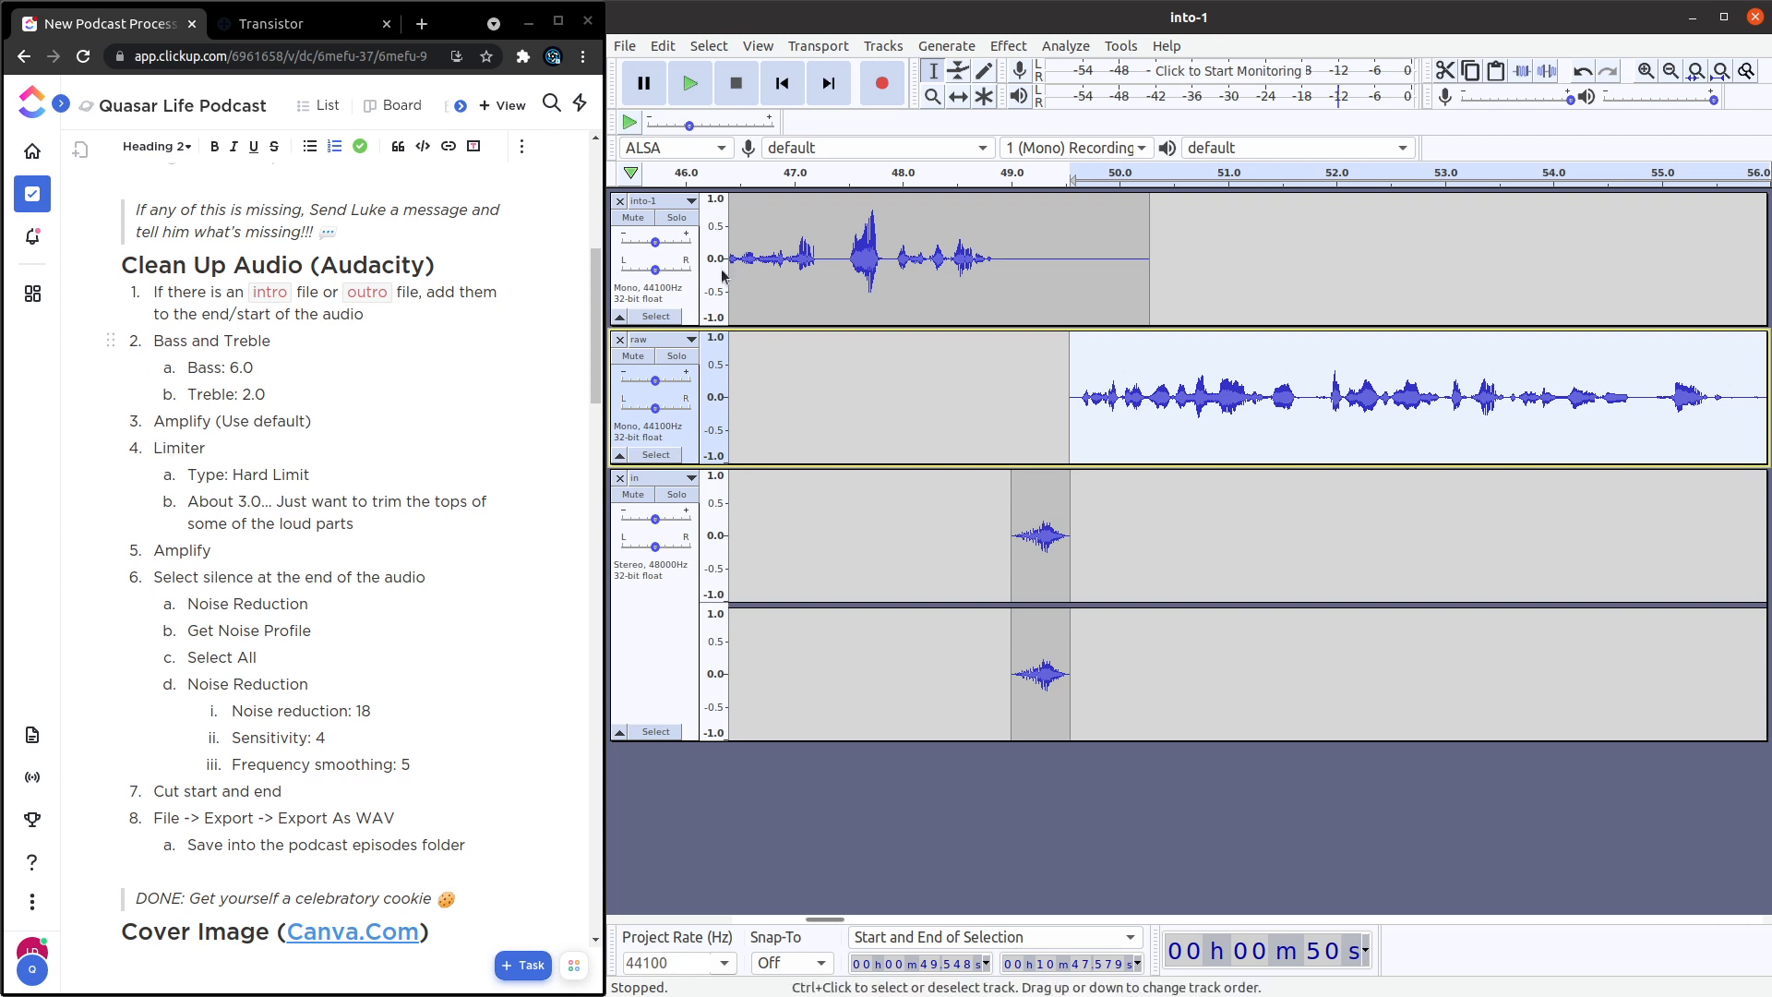
# Try a Hard Limit limiter at -3 dB on the into-1 track and undo it.
pyautogui.hscroll(-2, 798, 246)
pyautogui.hscroll(-7, 798, 246)
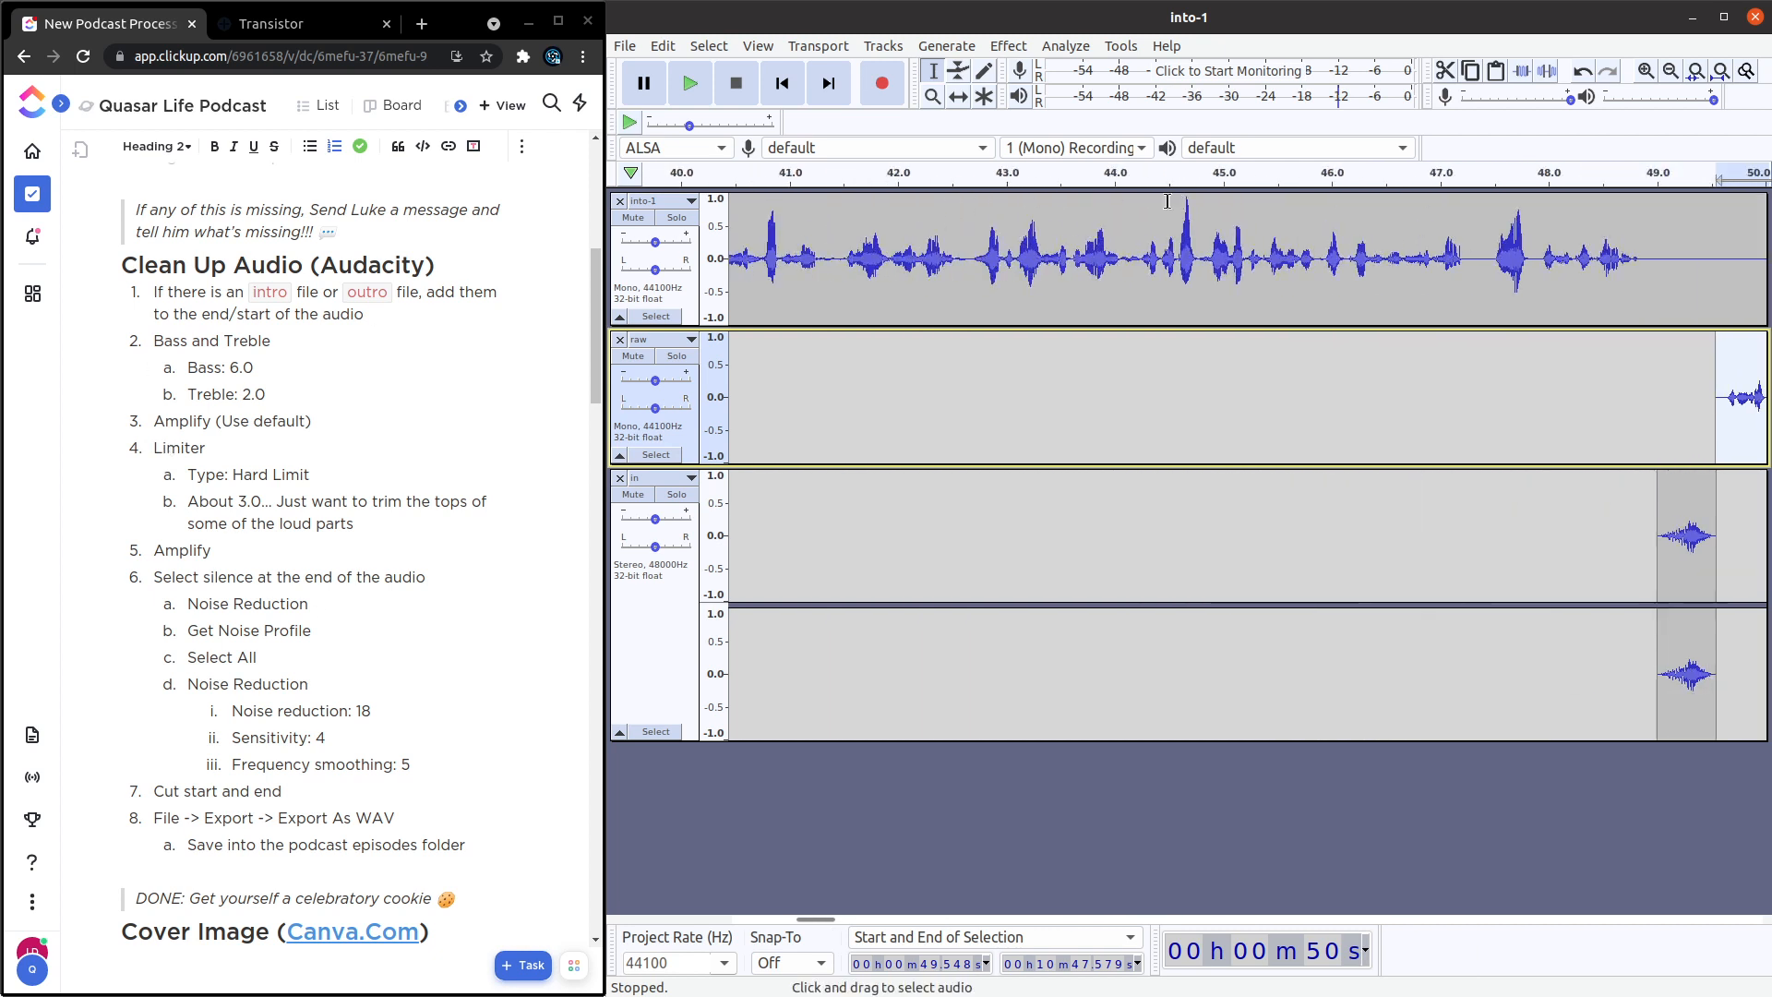
pyautogui.scroll(-5, 1172, 213)
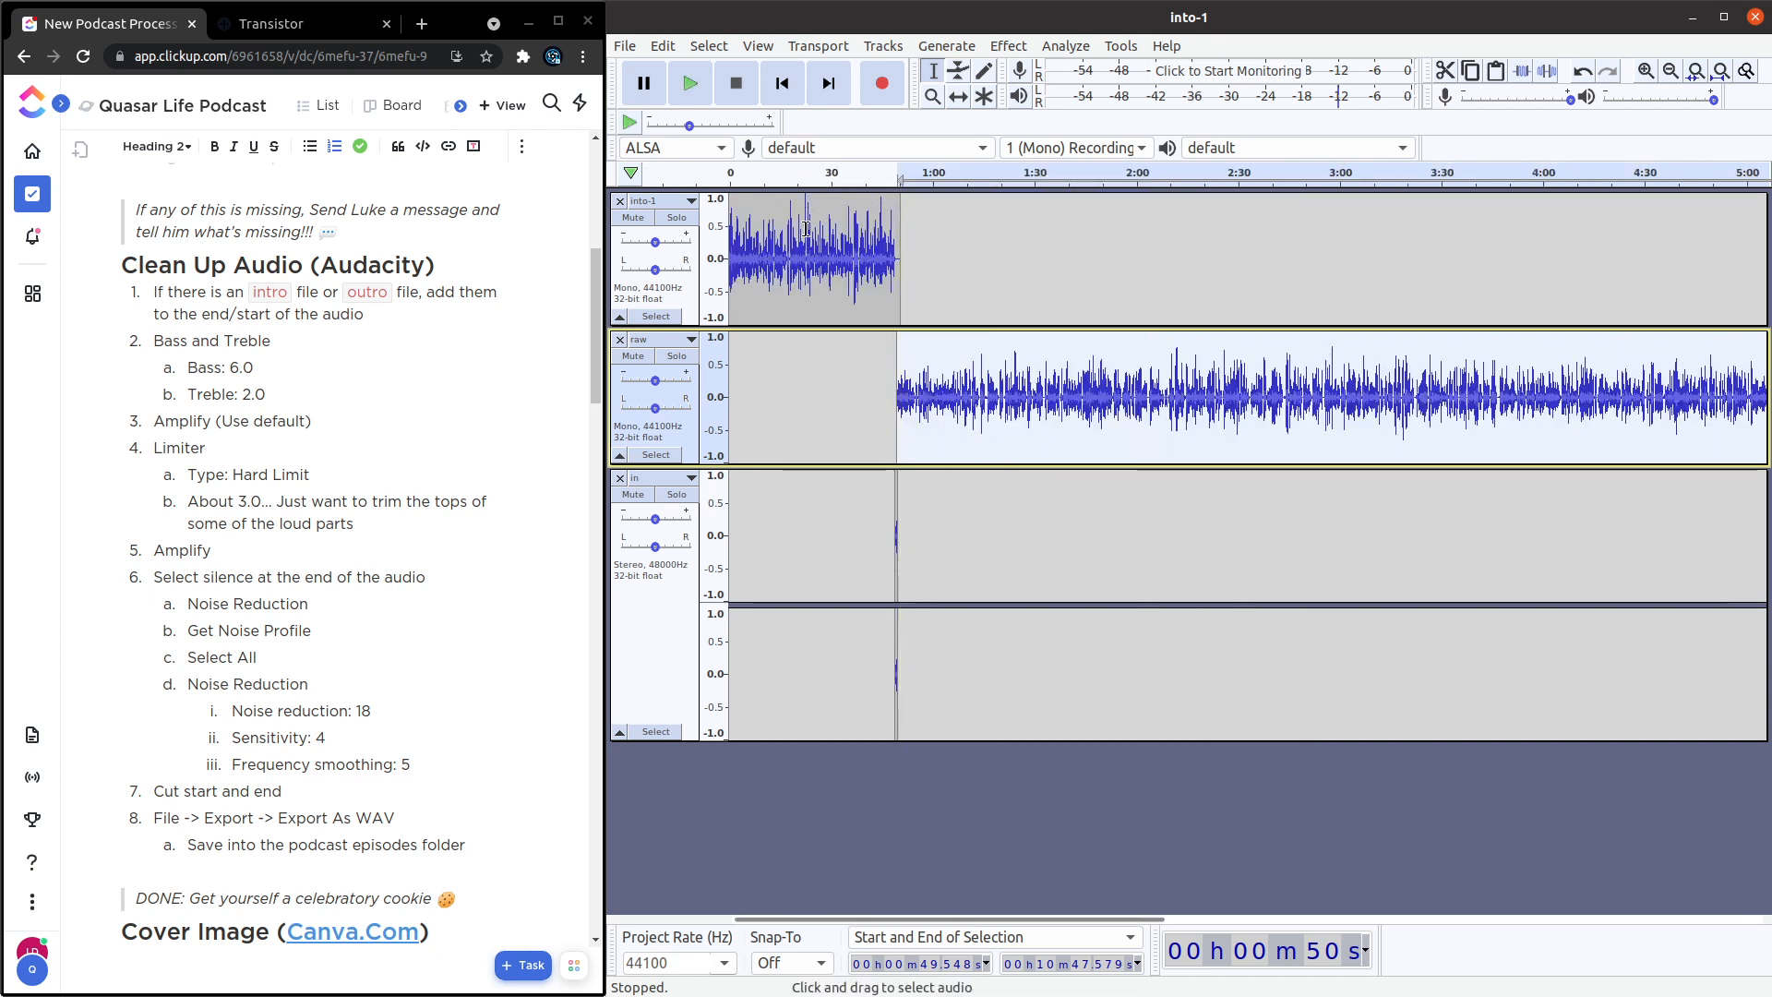
pyautogui.click(690, 305)
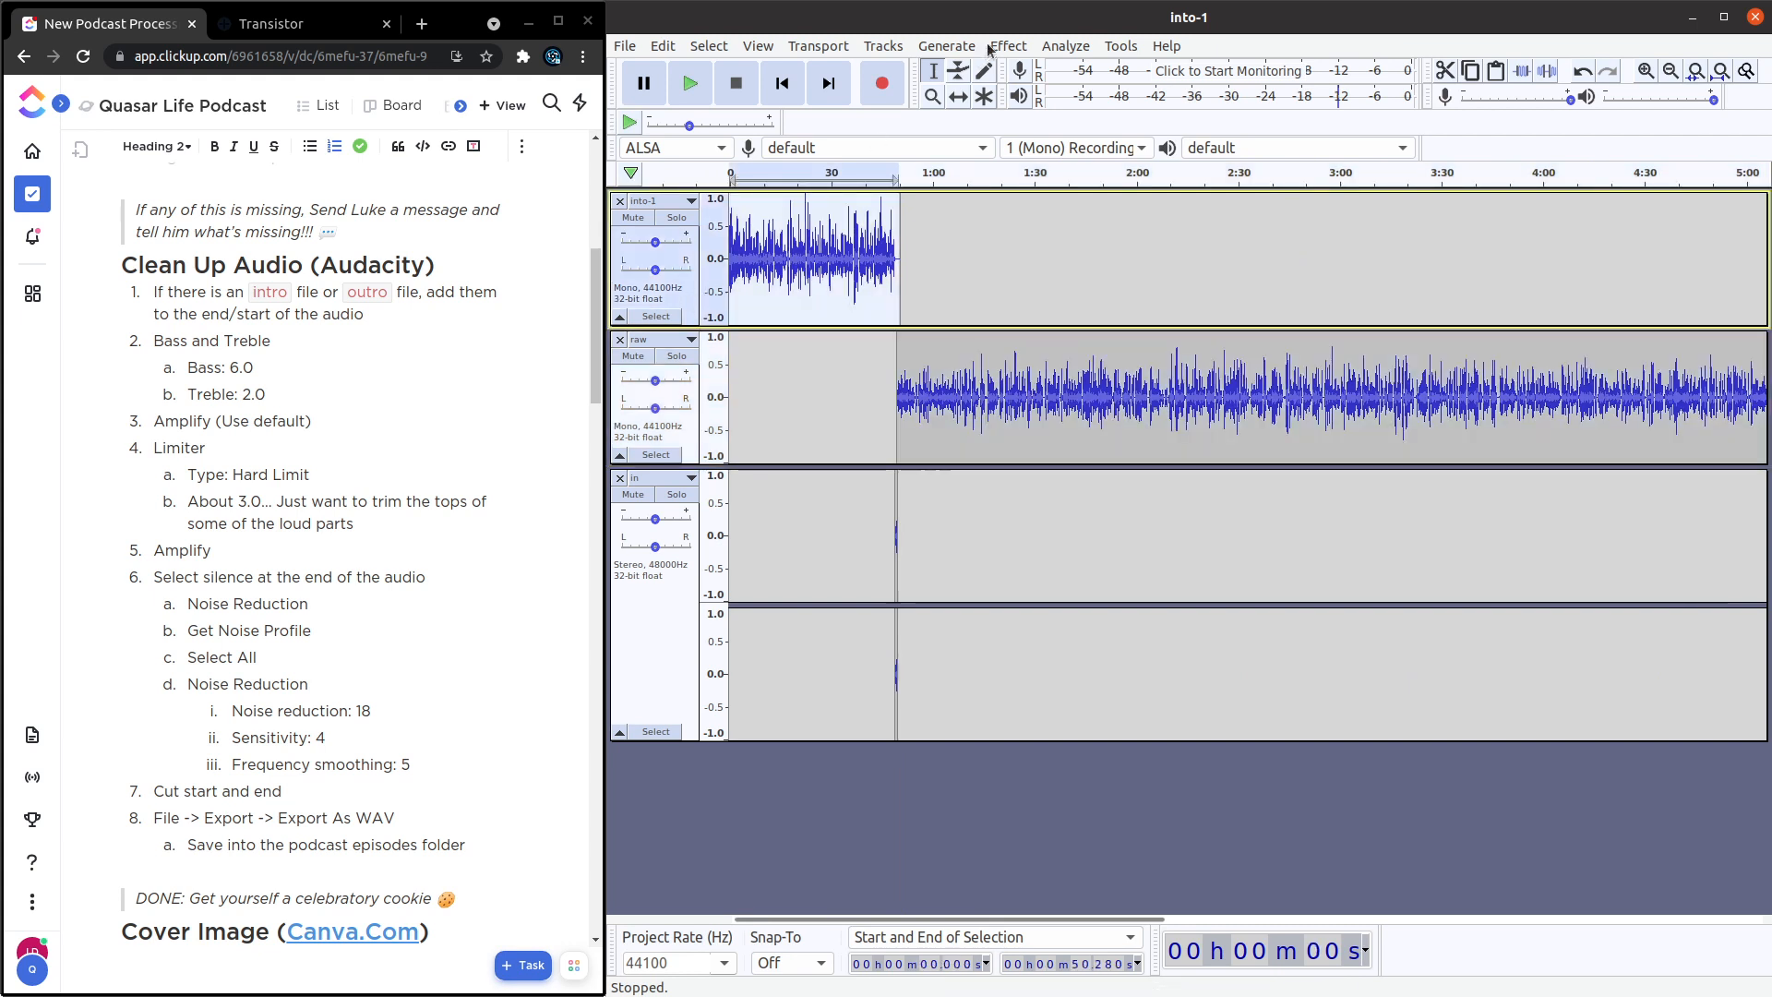
pyautogui.click(1008, 46)
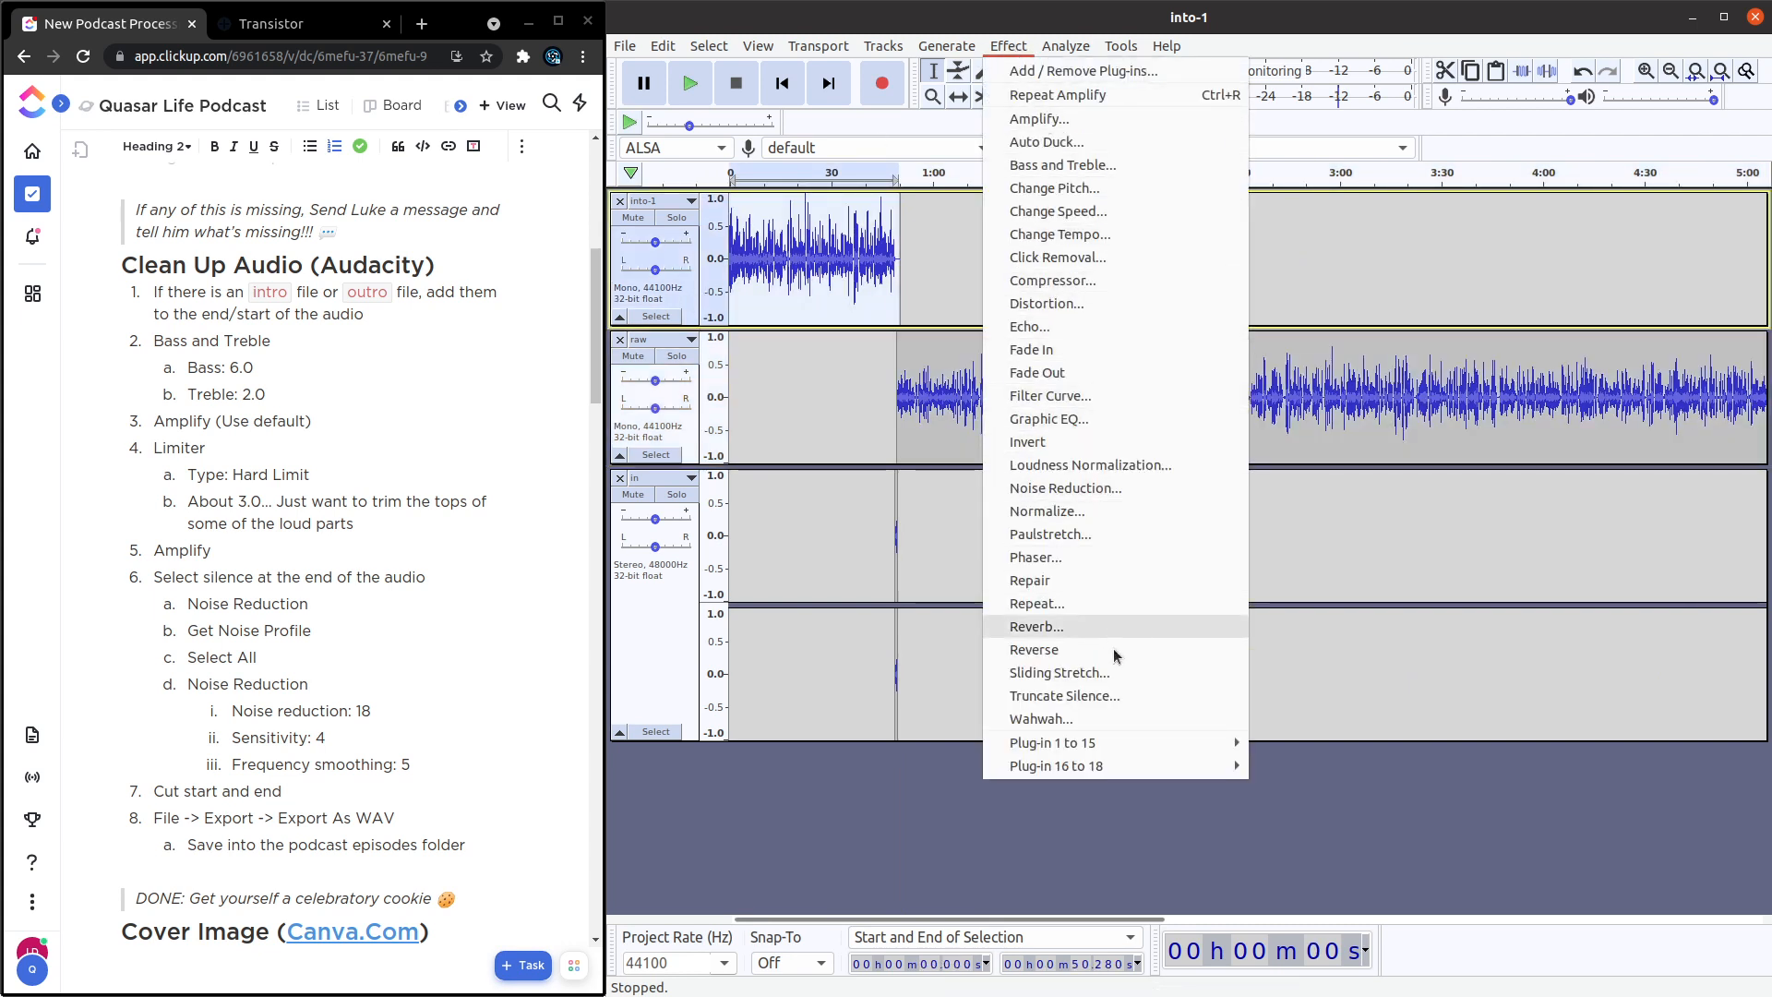
pyautogui.moveTo(1130, 743)
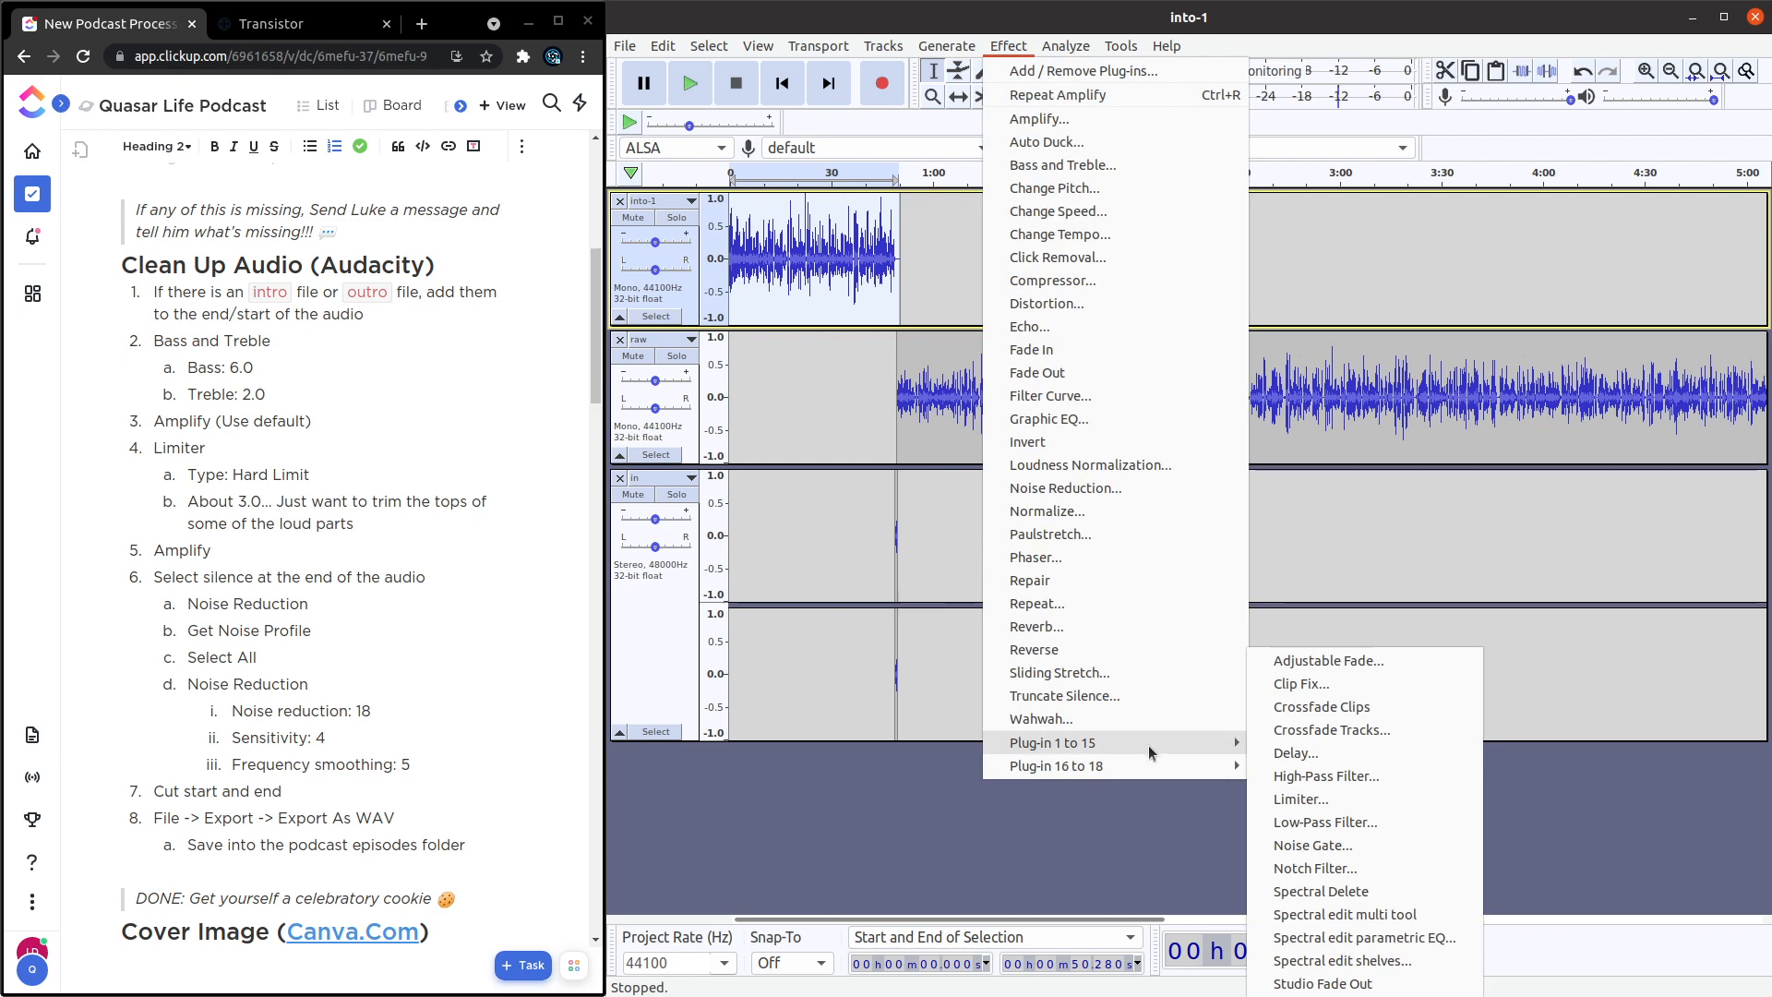
pyautogui.click(1367, 801)
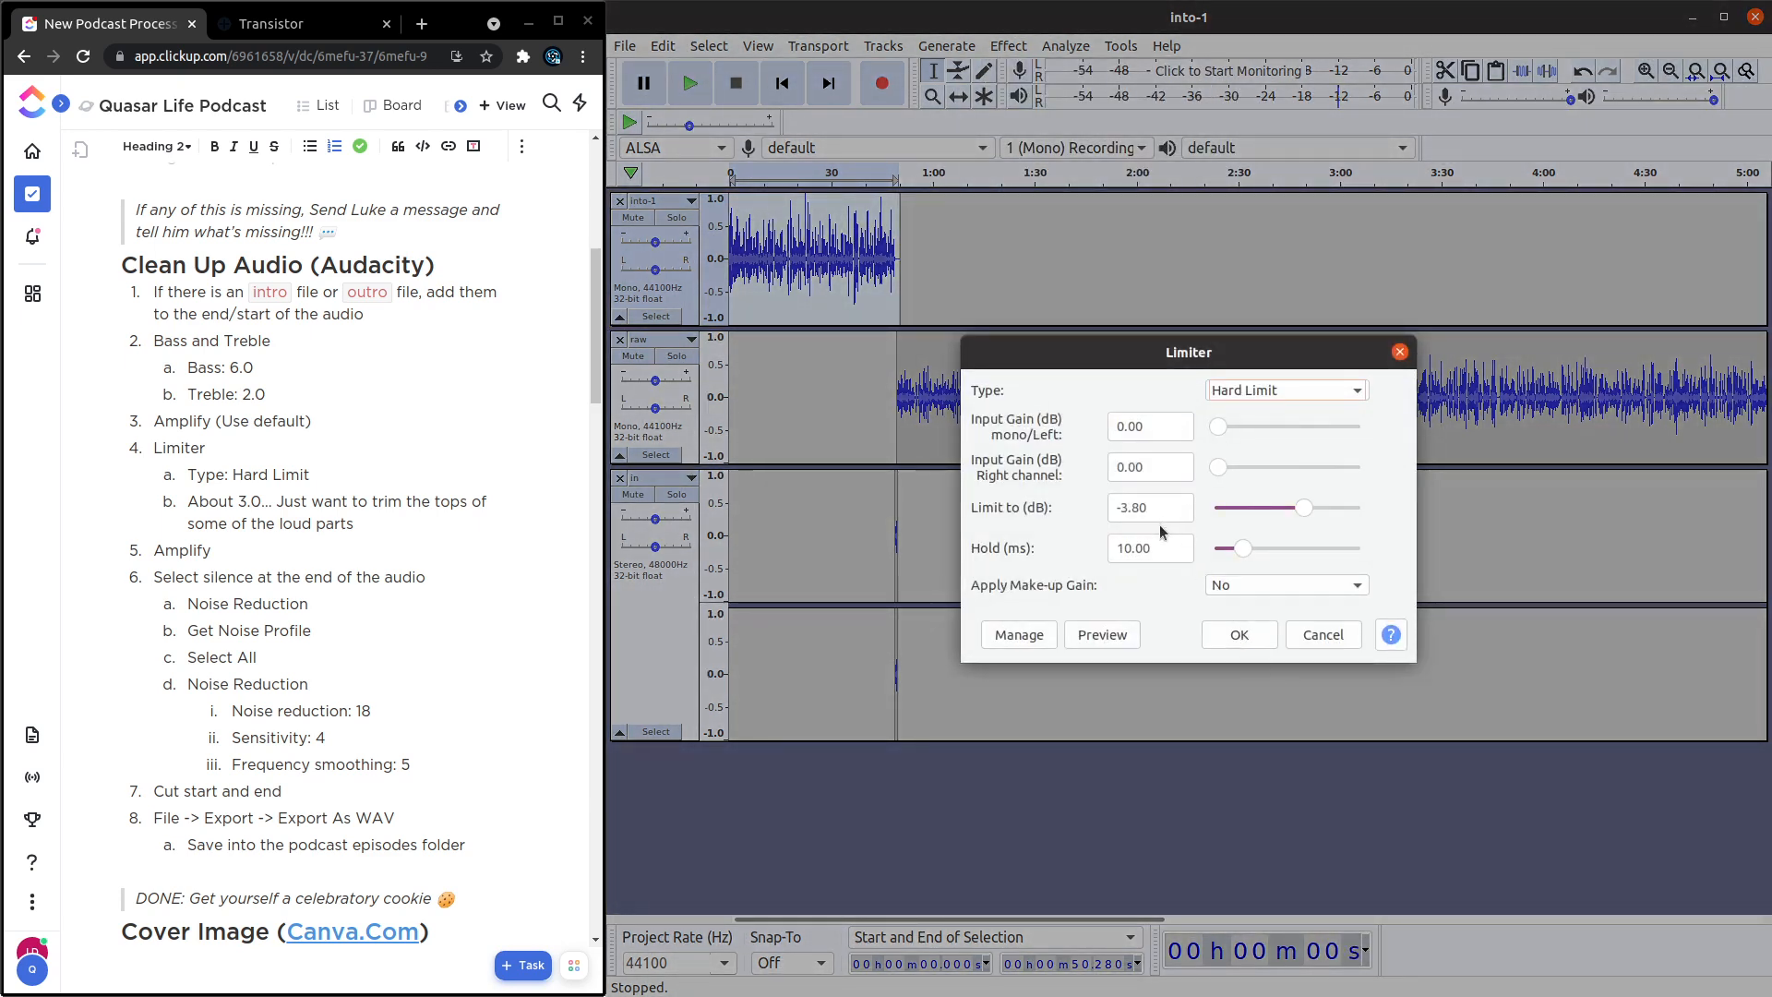
pyautogui.moveTo(1159, 508); pyautogui.dragTo(1124, 510)
pyautogui.write('3')
pyautogui.click(1248, 639)
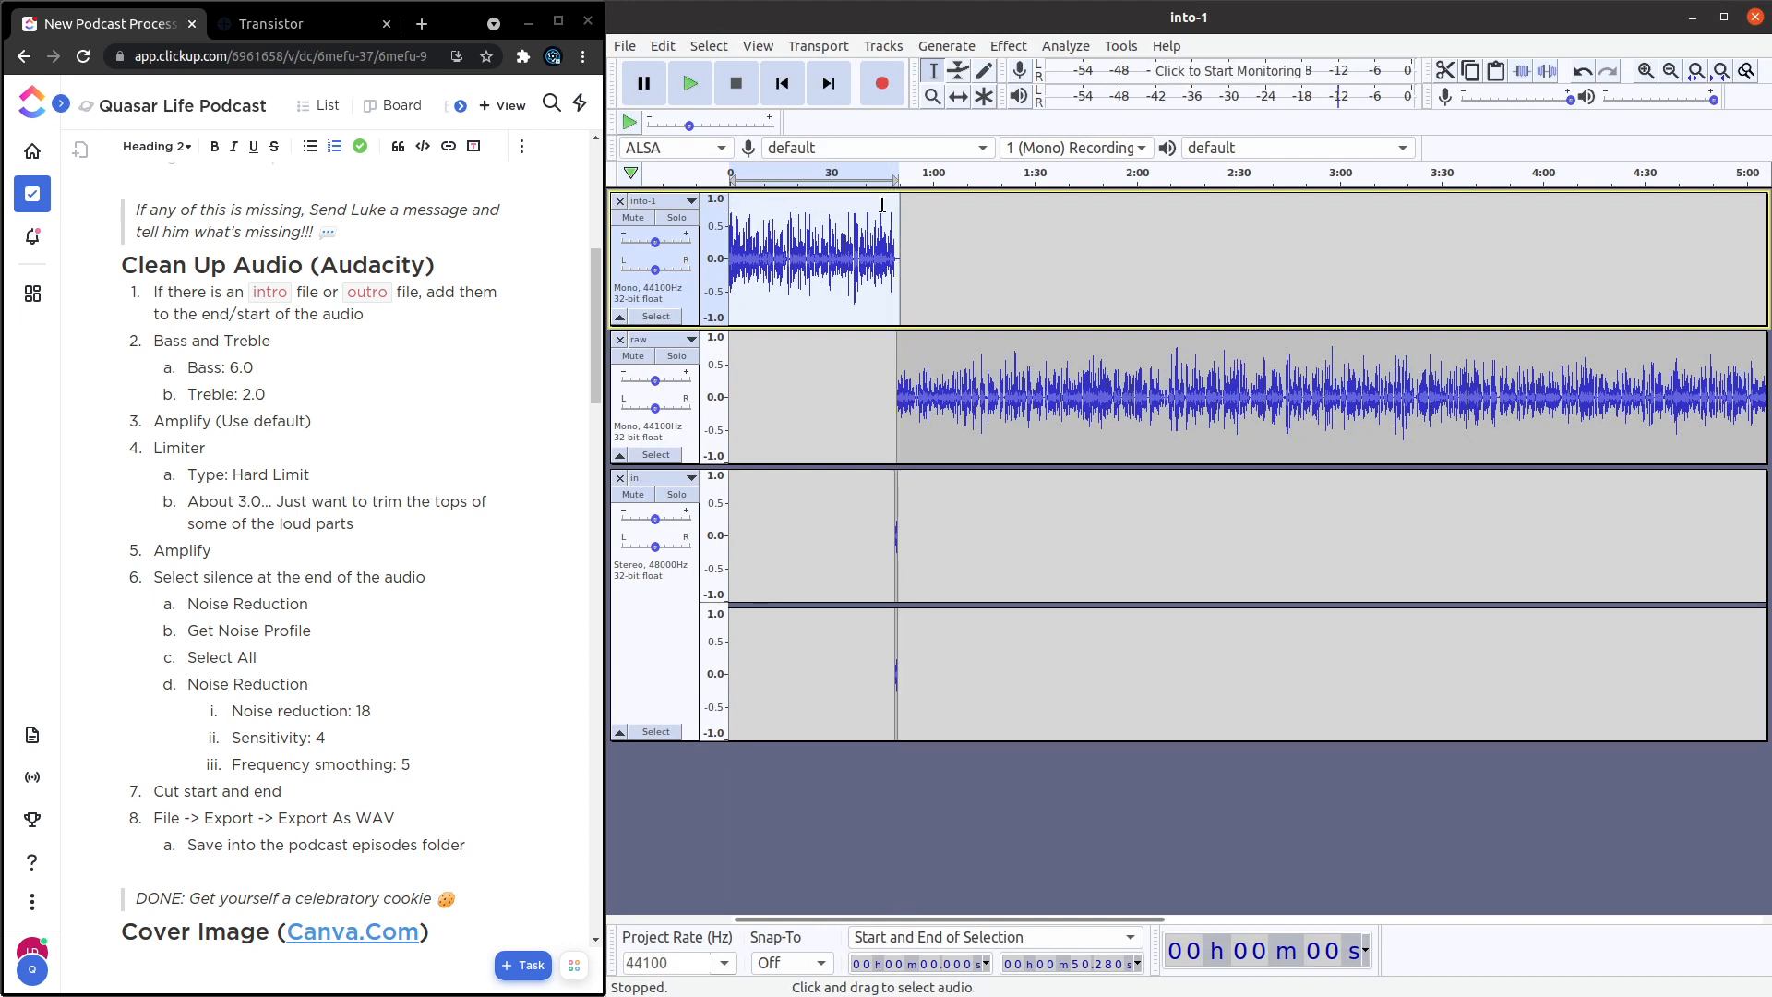
pyautogui.click(662, 46)
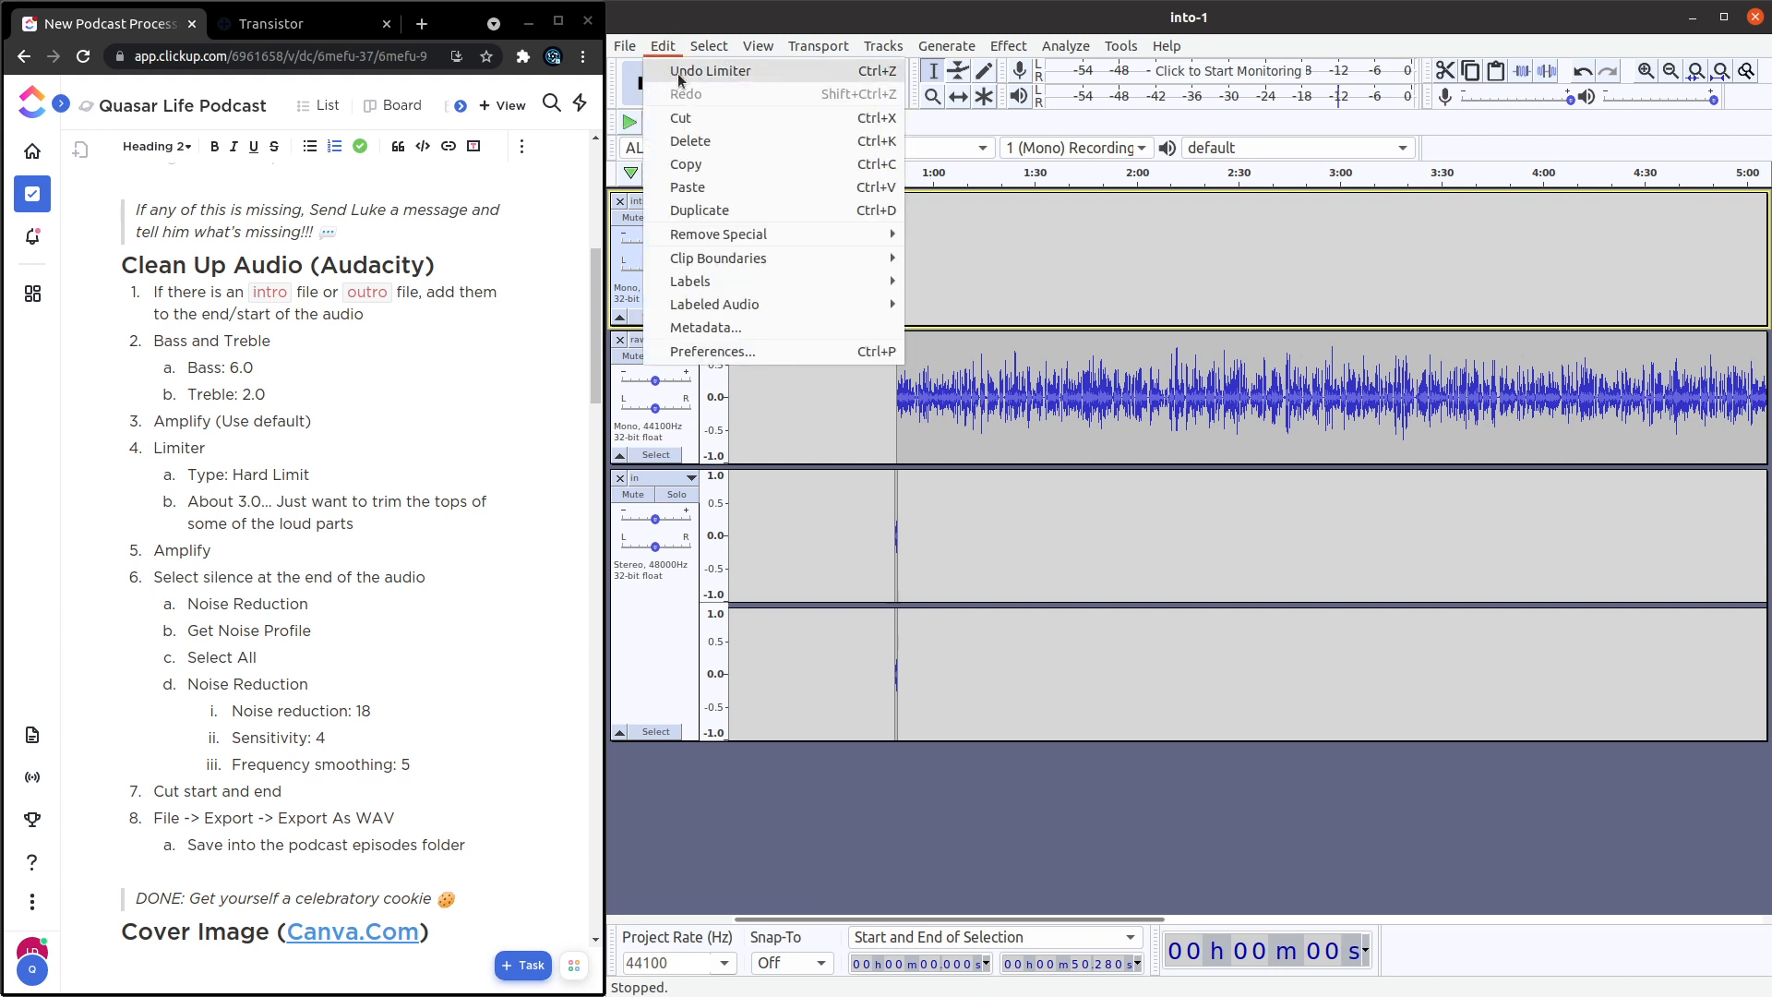
pyautogui.click(679, 80)
# Apply the Limiter to the into-1 track with type Hard Limit and the limit set to -2 dB.
pyautogui.click(1009, 46)
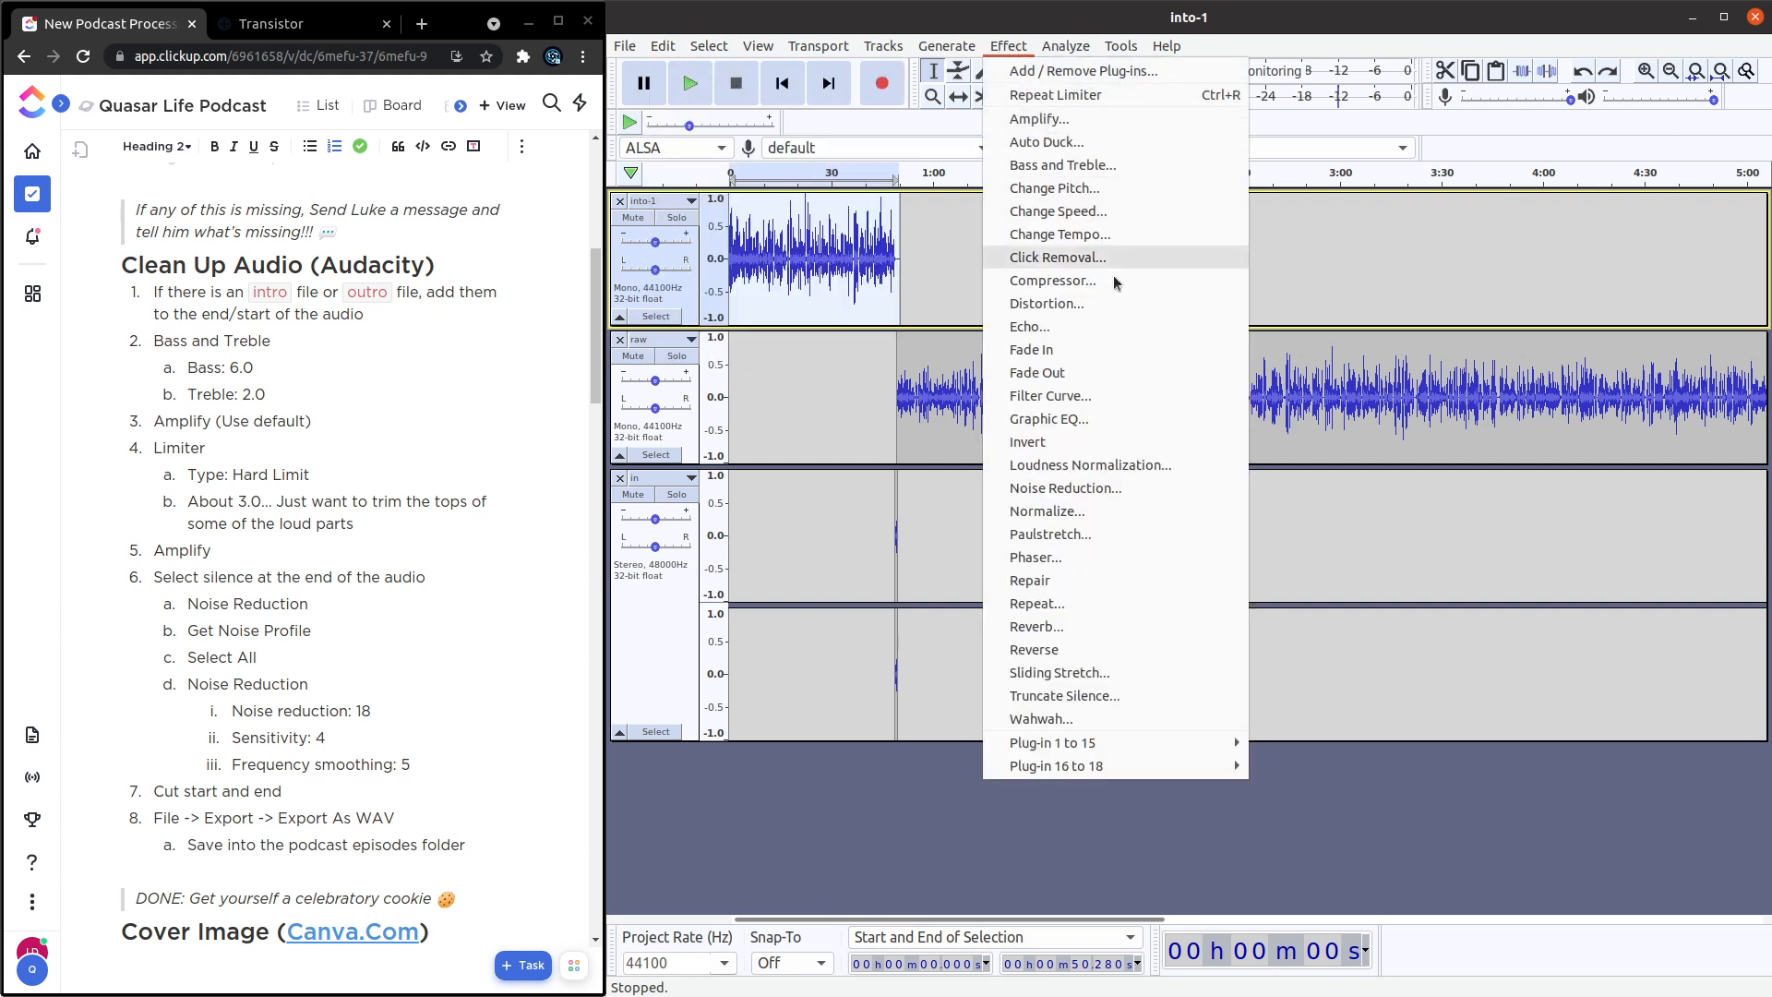
pyautogui.moveTo(1177, 743)
pyautogui.click(1355, 794)
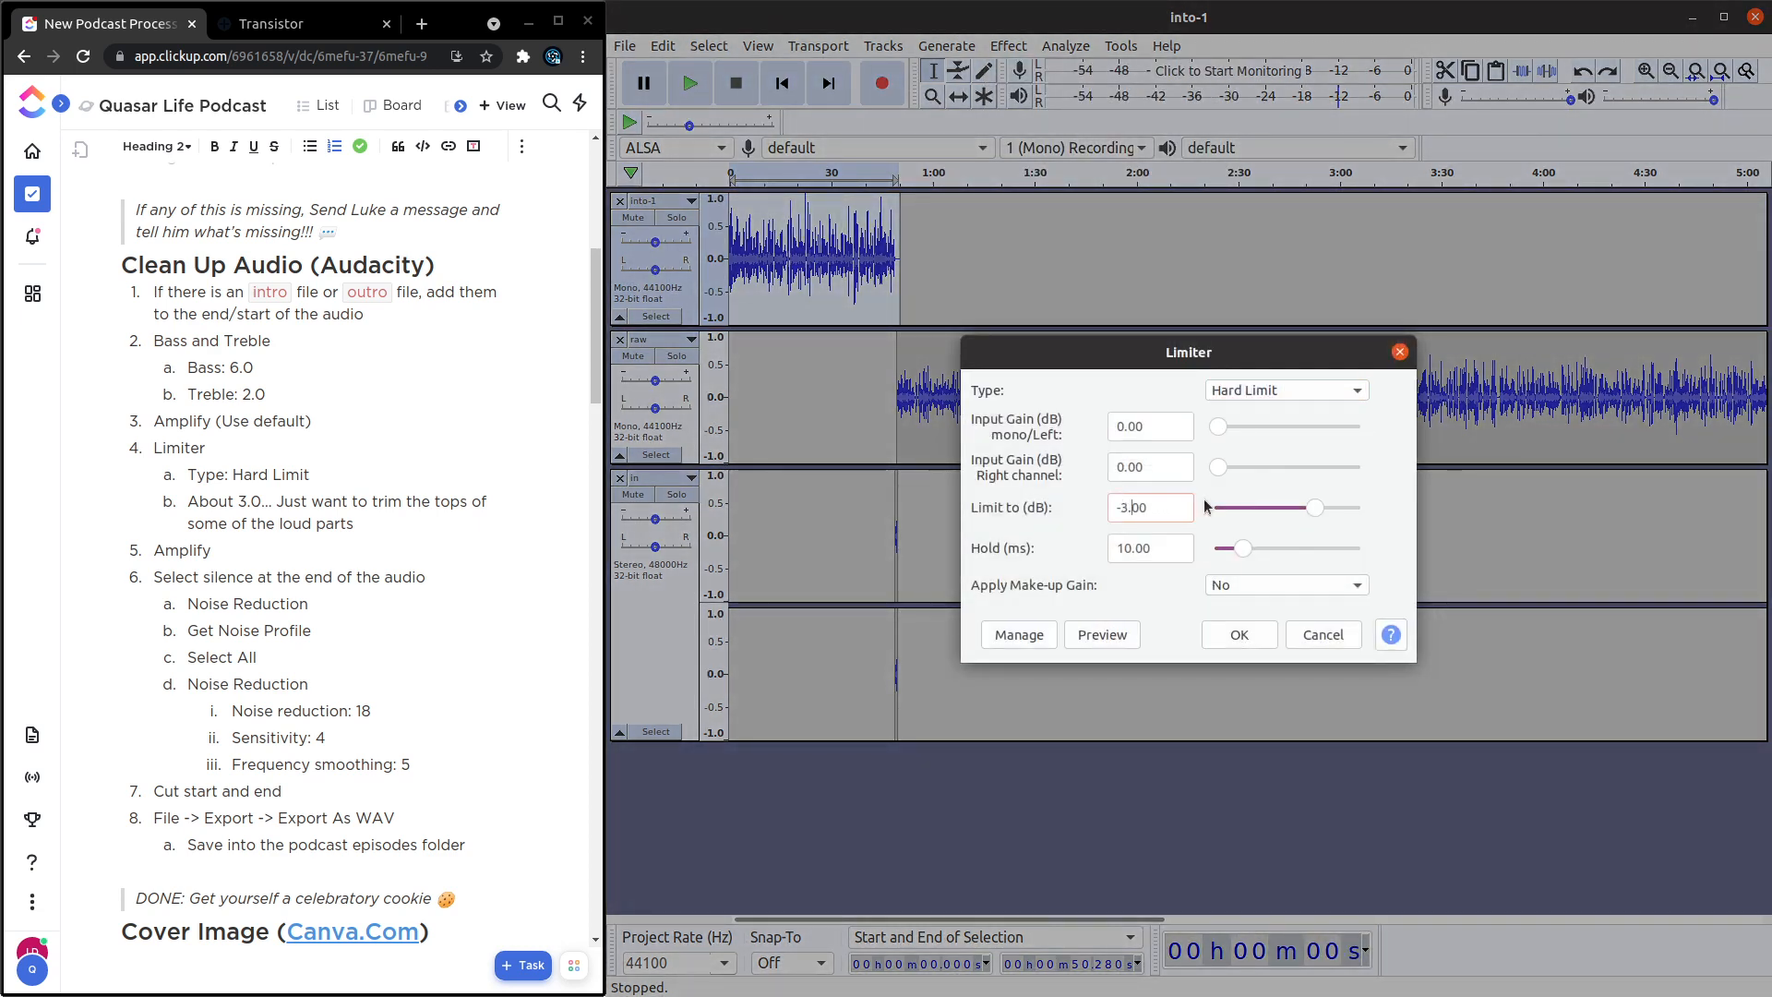
pyautogui.press('BackSpace')
pyautogui.write('2')
pyautogui.click(1235, 633)
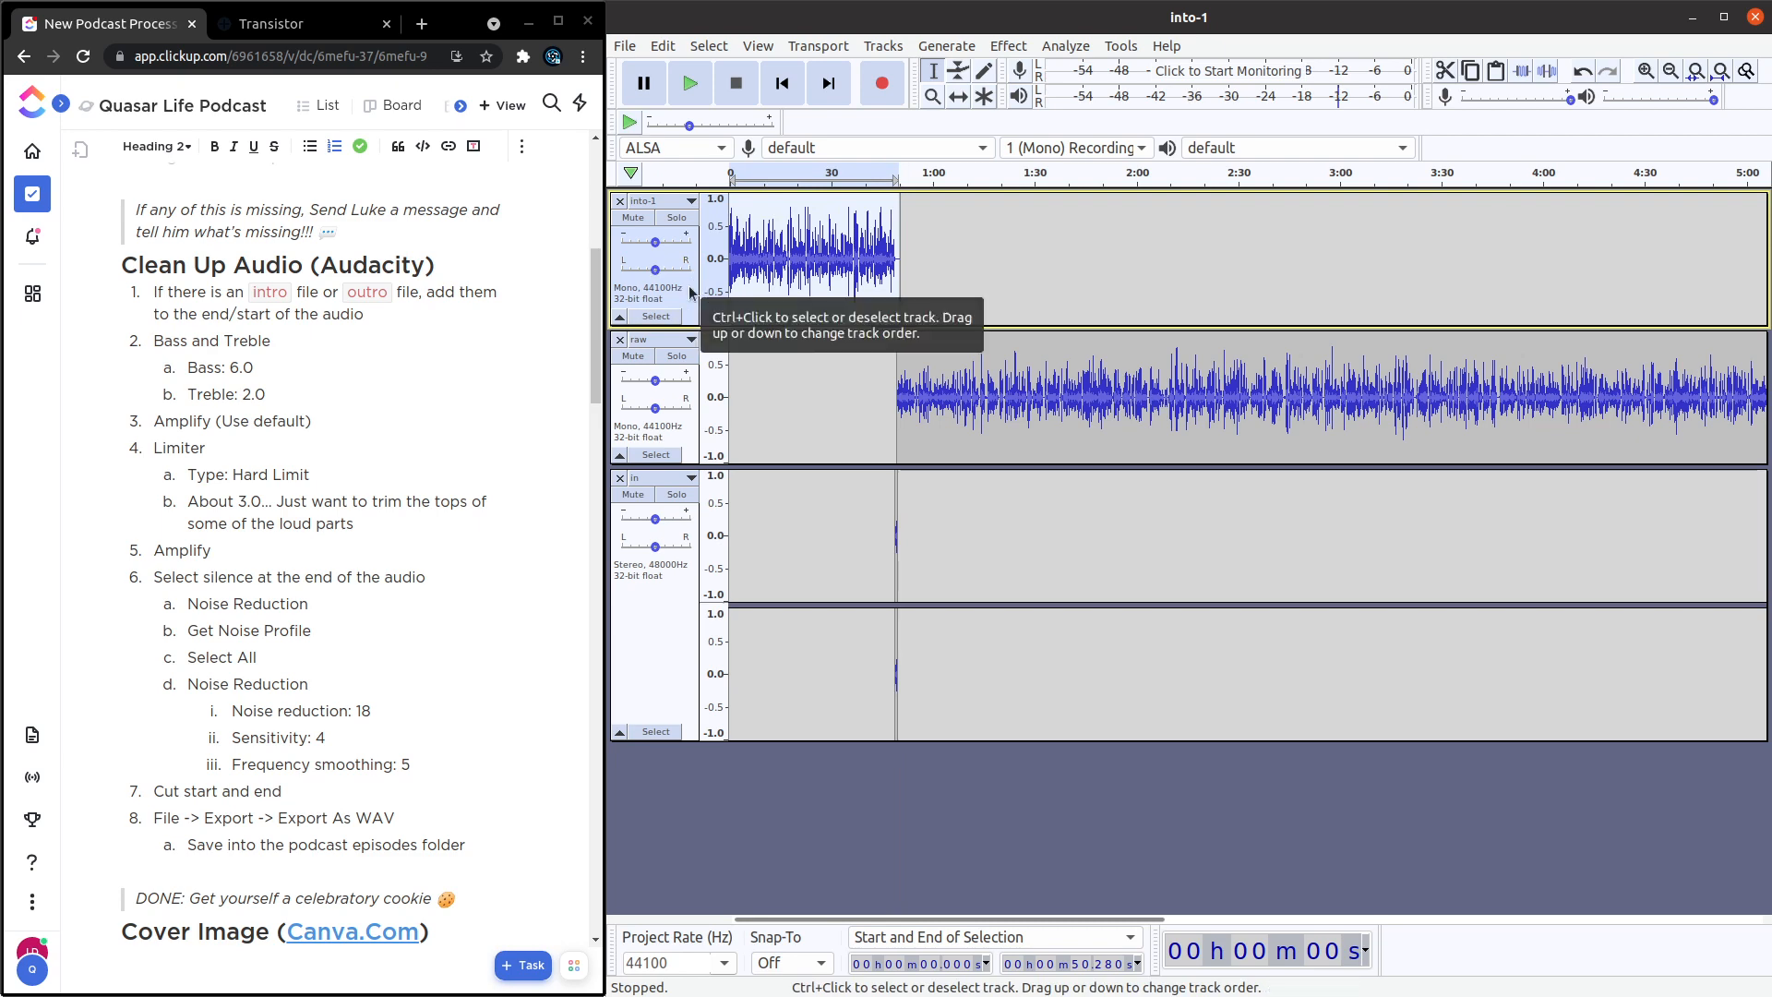
# Amplify the limited into-1 track again using the default gain.
pyautogui.click(1010, 48)
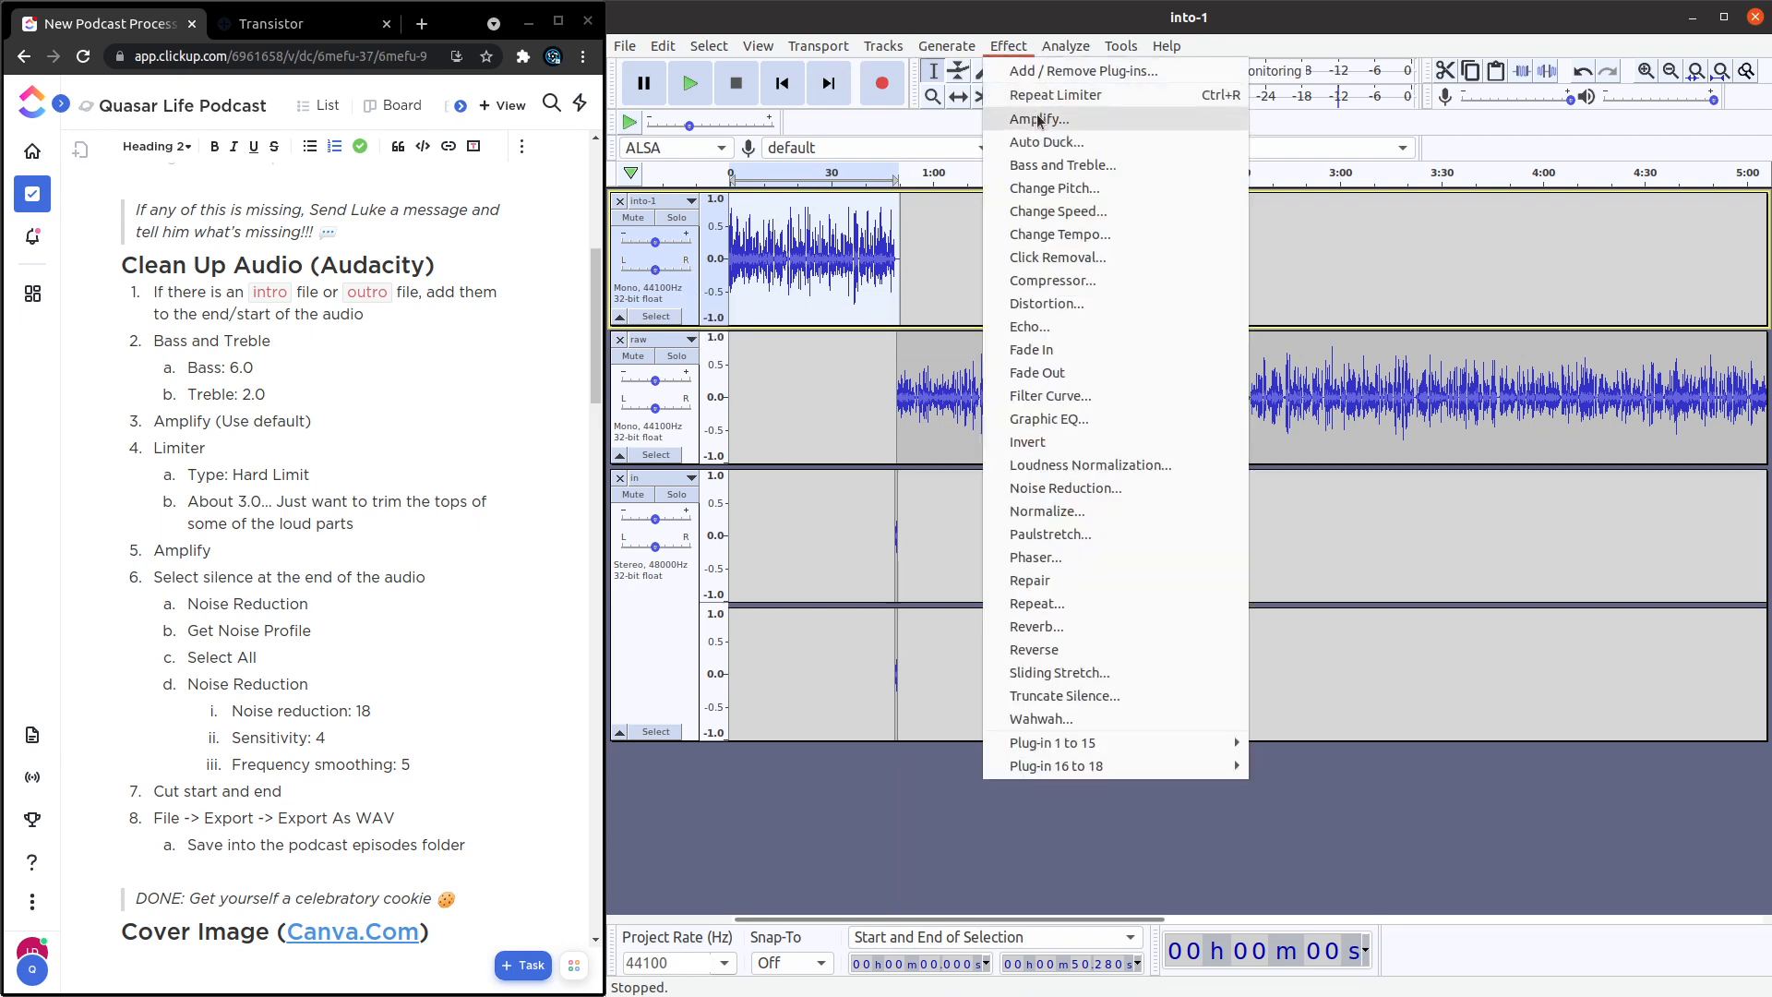
pyautogui.click(1029, 115)
pyautogui.click(1242, 589)
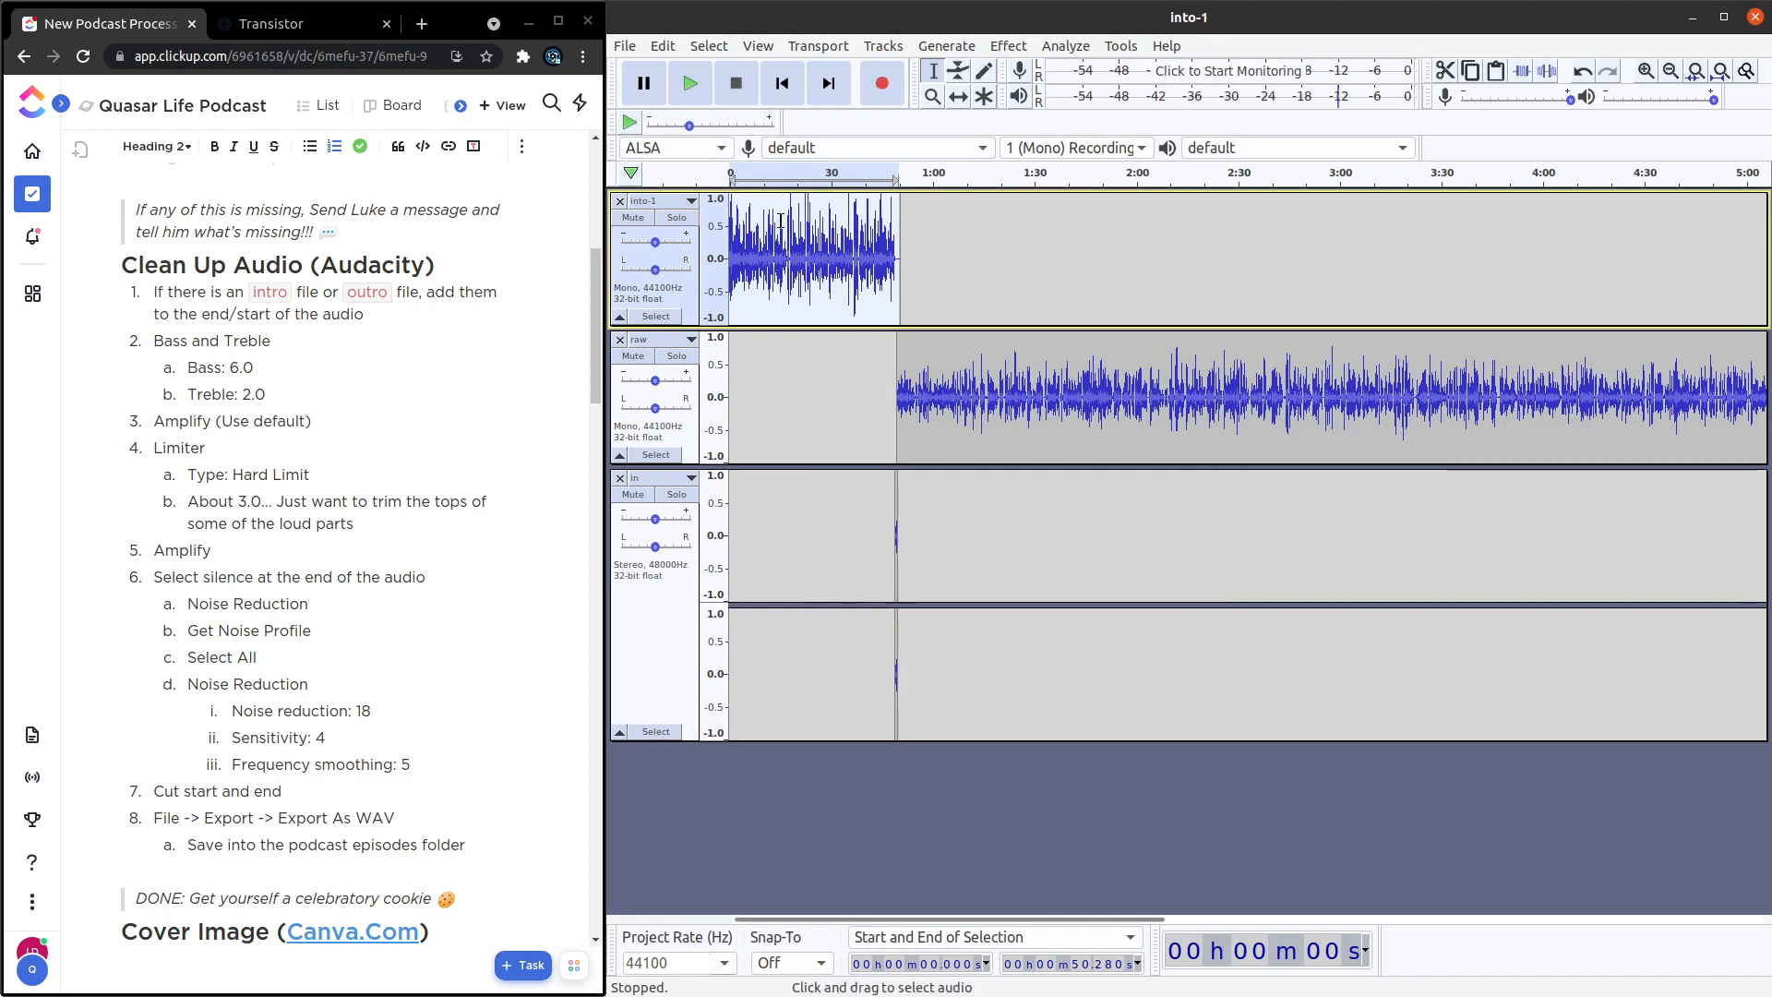
# Apply the Limiter to the whole raw track with type Hard Limit and the limit set to -3 dB.
pyautogui.scroll(-2, 1470, 400)
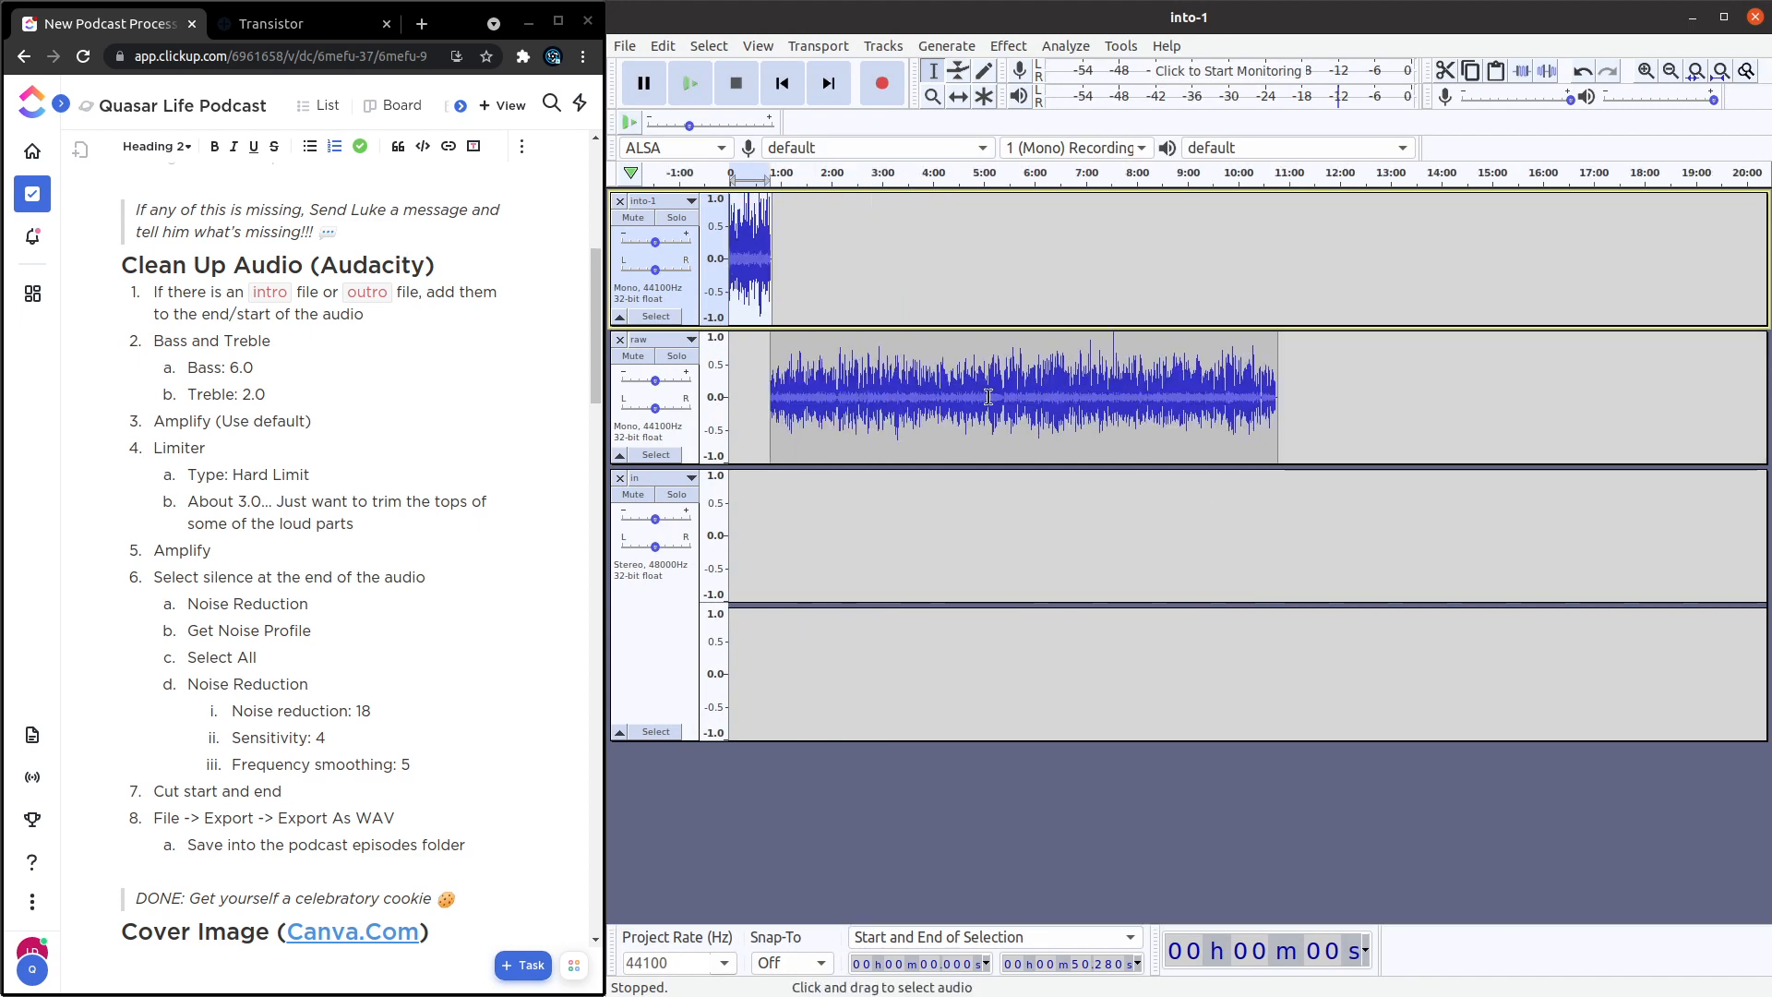
pyautogui.click(685, 434)
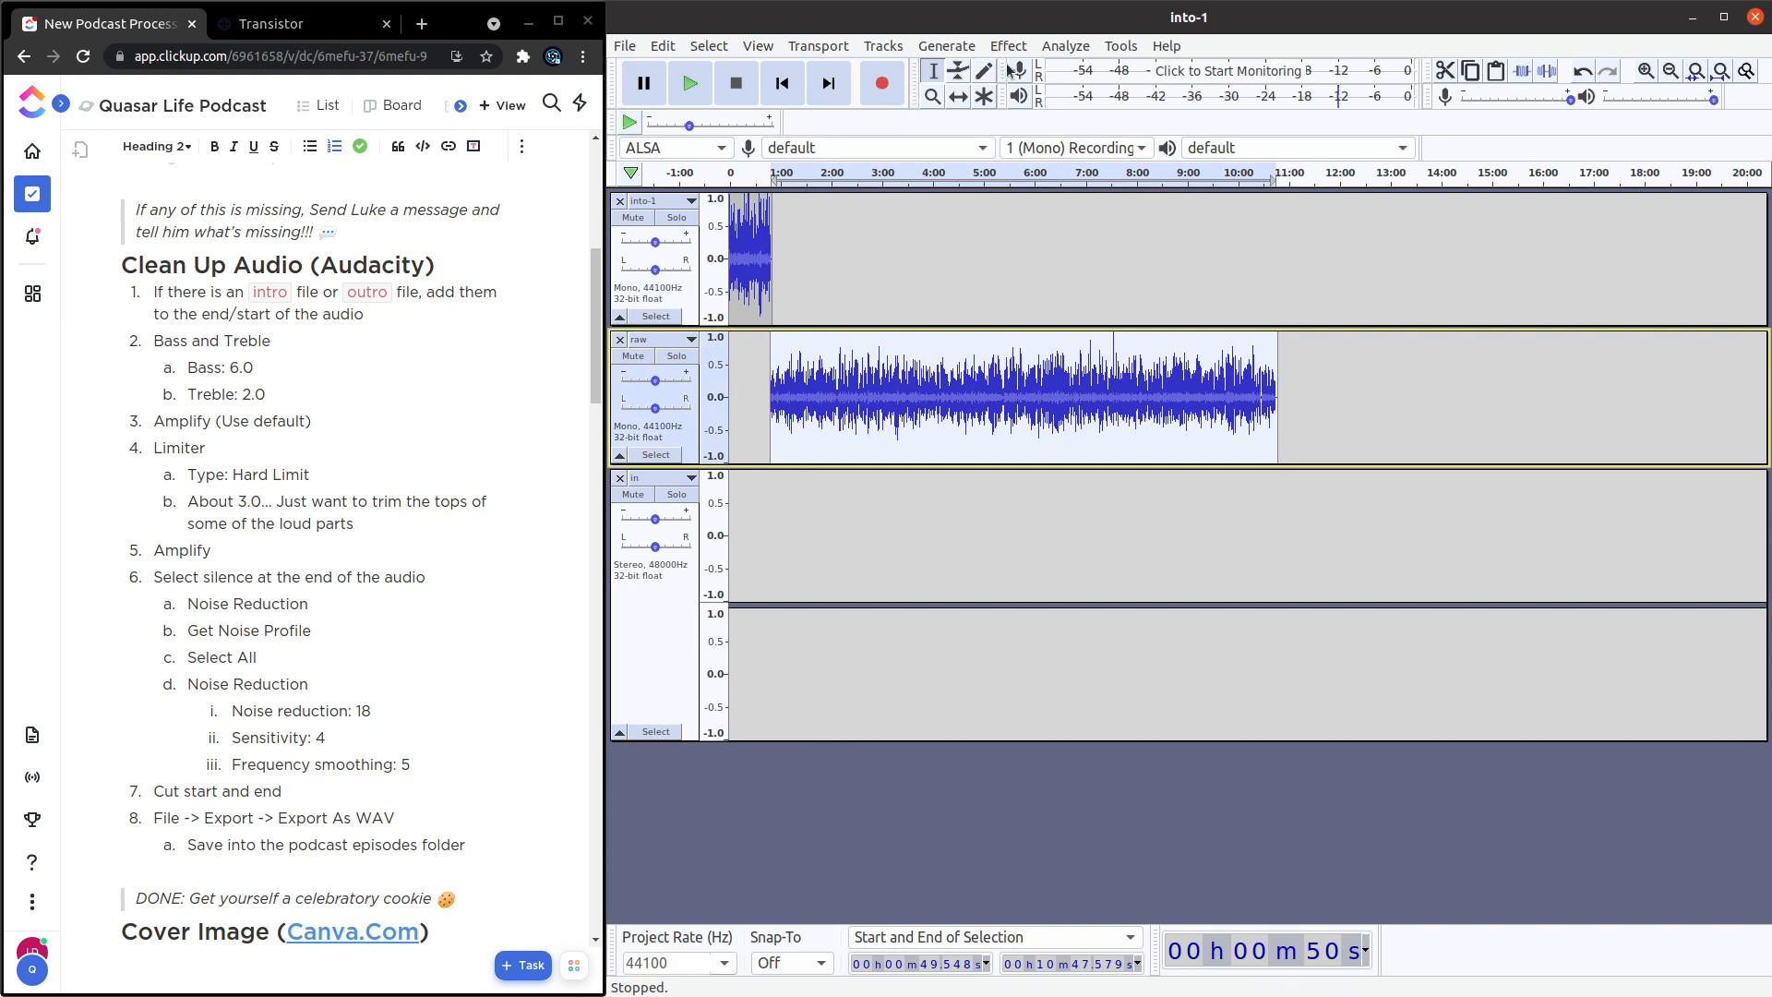
pyautogui.click(1008, 46)
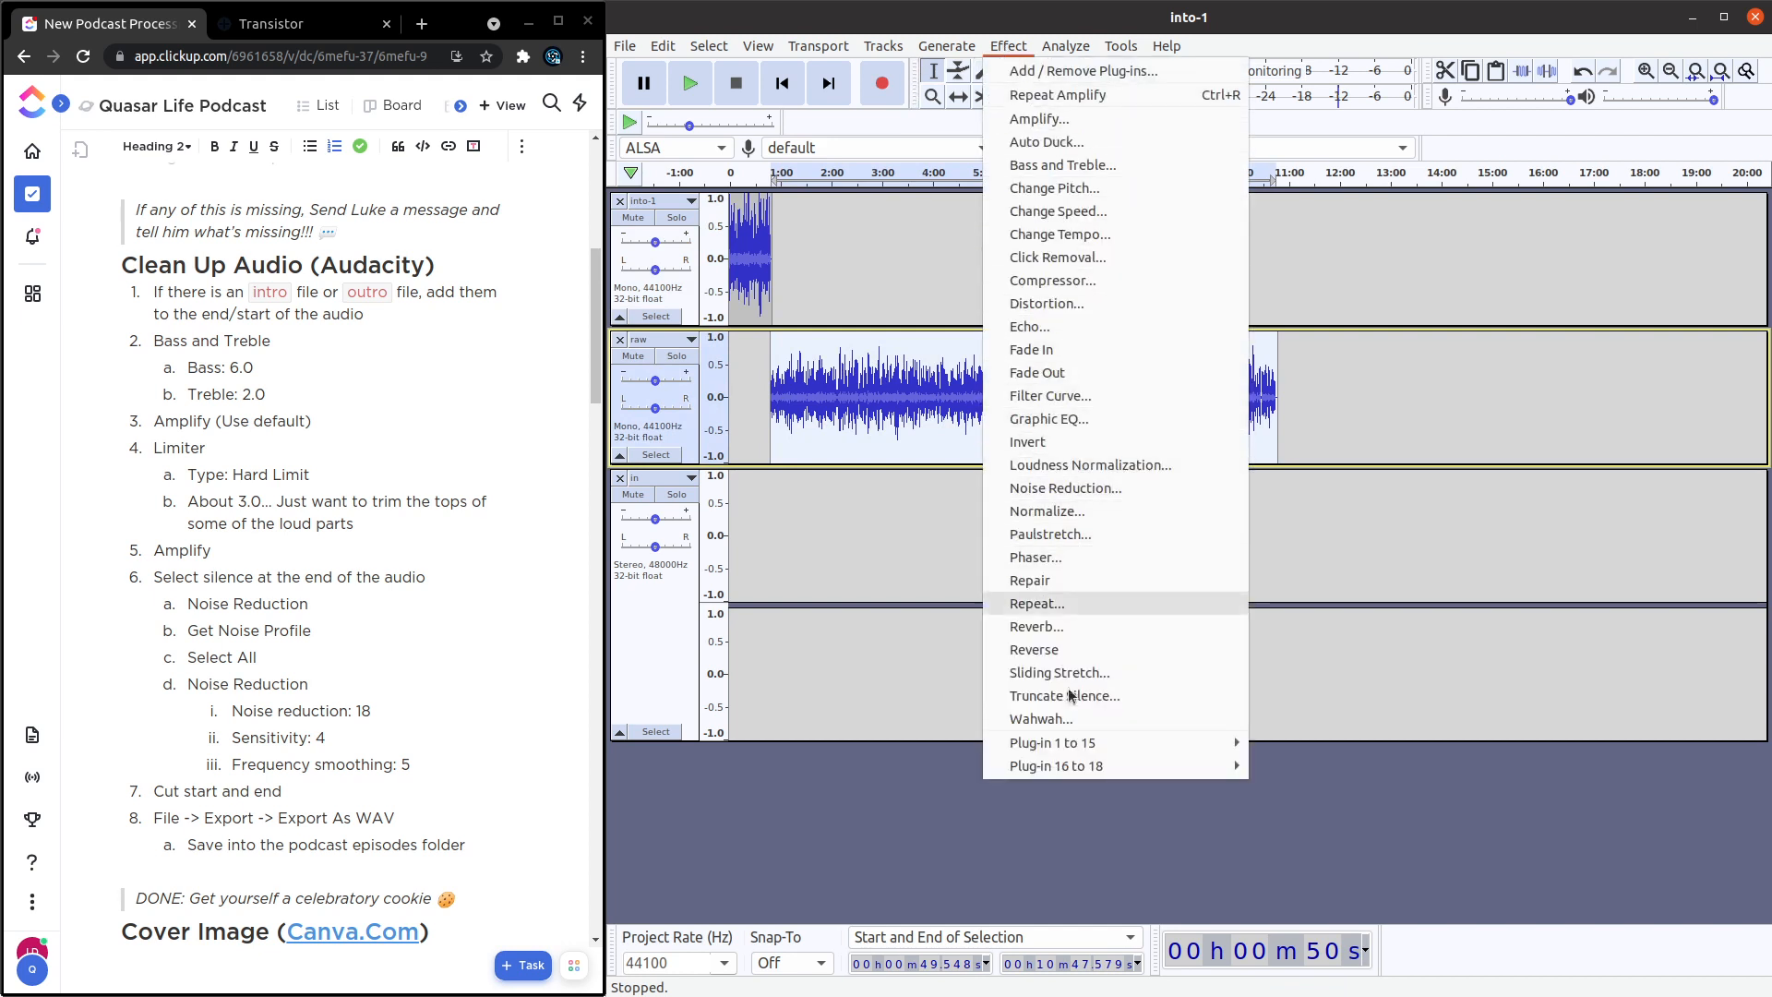
pyautogui.moveTo(1067, 748)
pyautogui.click(1331, 800)
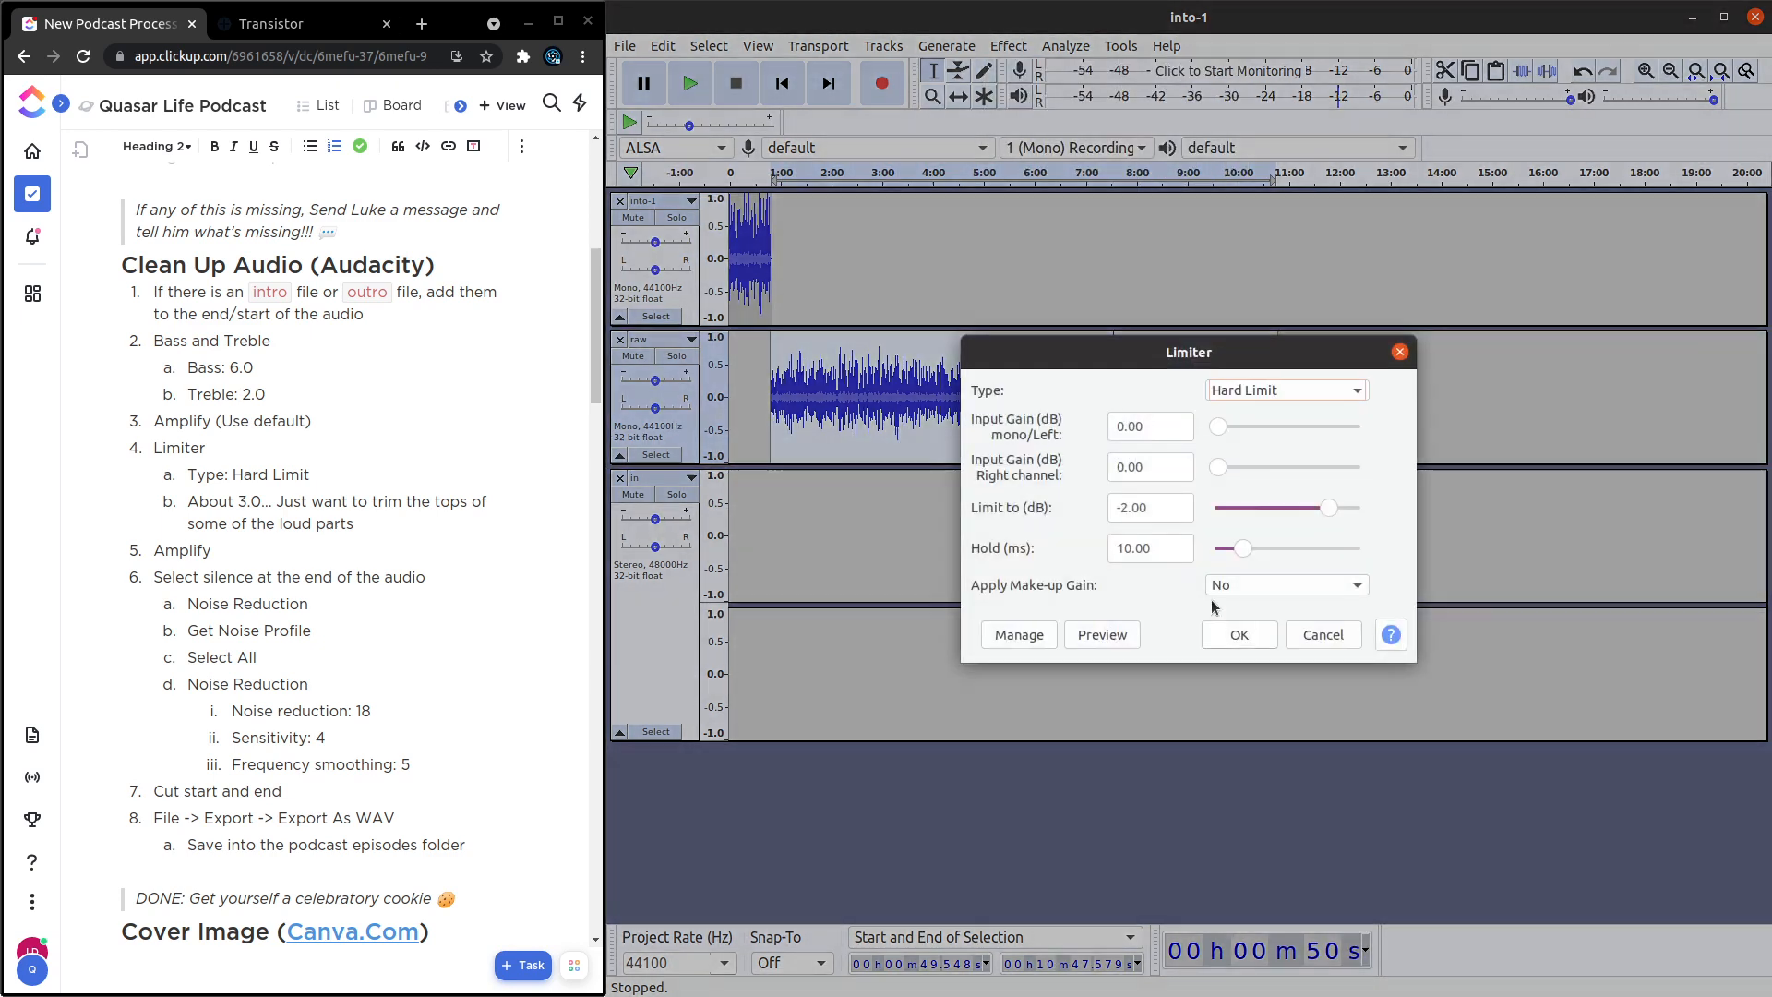
pyautogui.moveTo(1150, 508); pyautogui.dragTo(1121, 510)
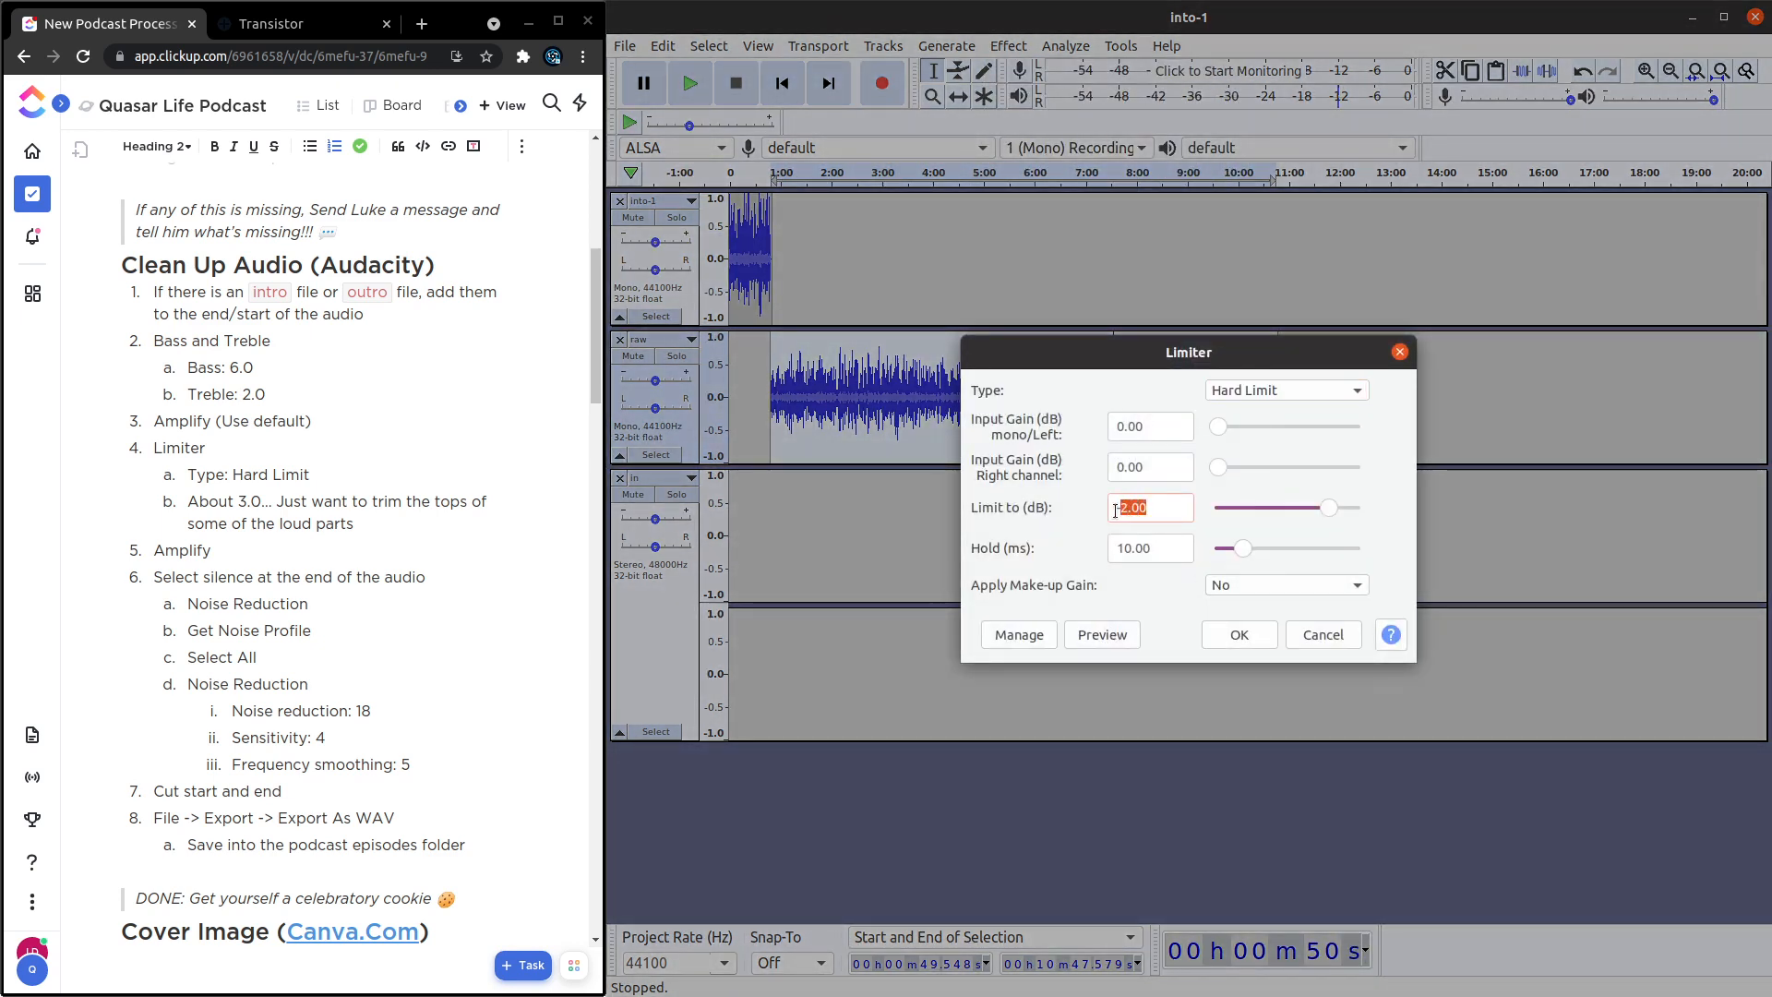
pyautogui.write('3')
pyautogui.click(1257, 636)
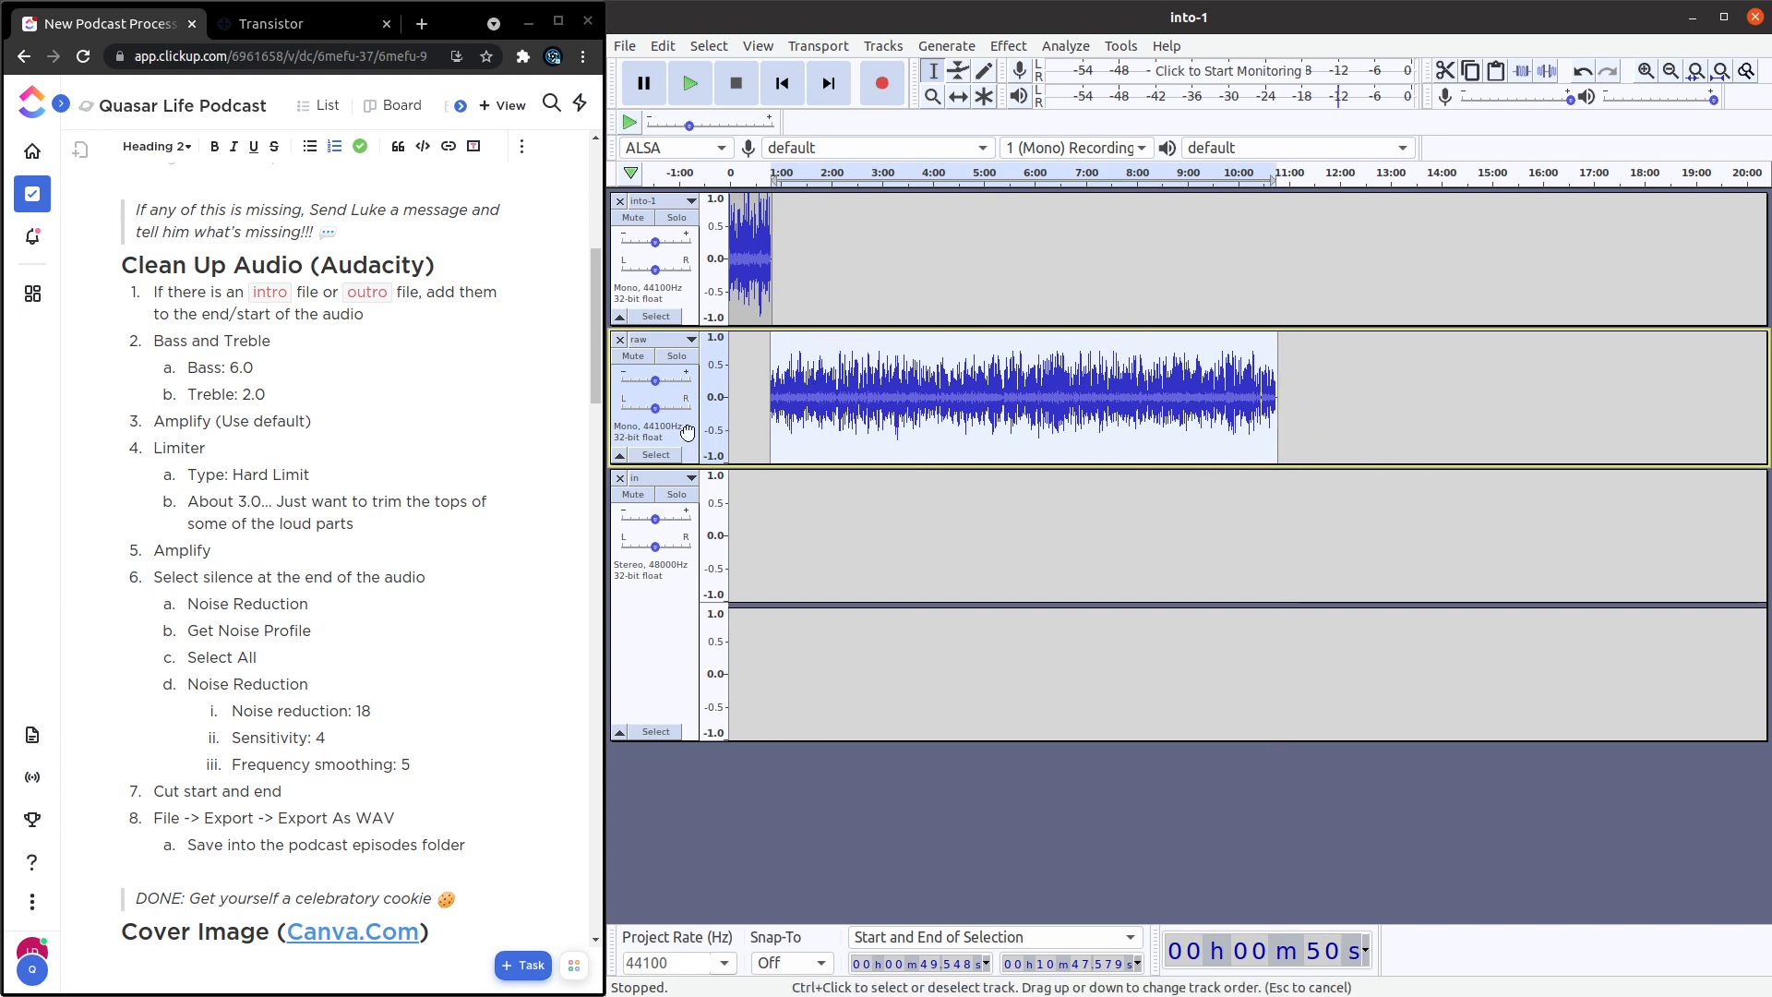
# Amplify the limited raw track by the default 3.0 dB.
pyautogui.click(1007, 46)
pyautogui.click(1029, 117)
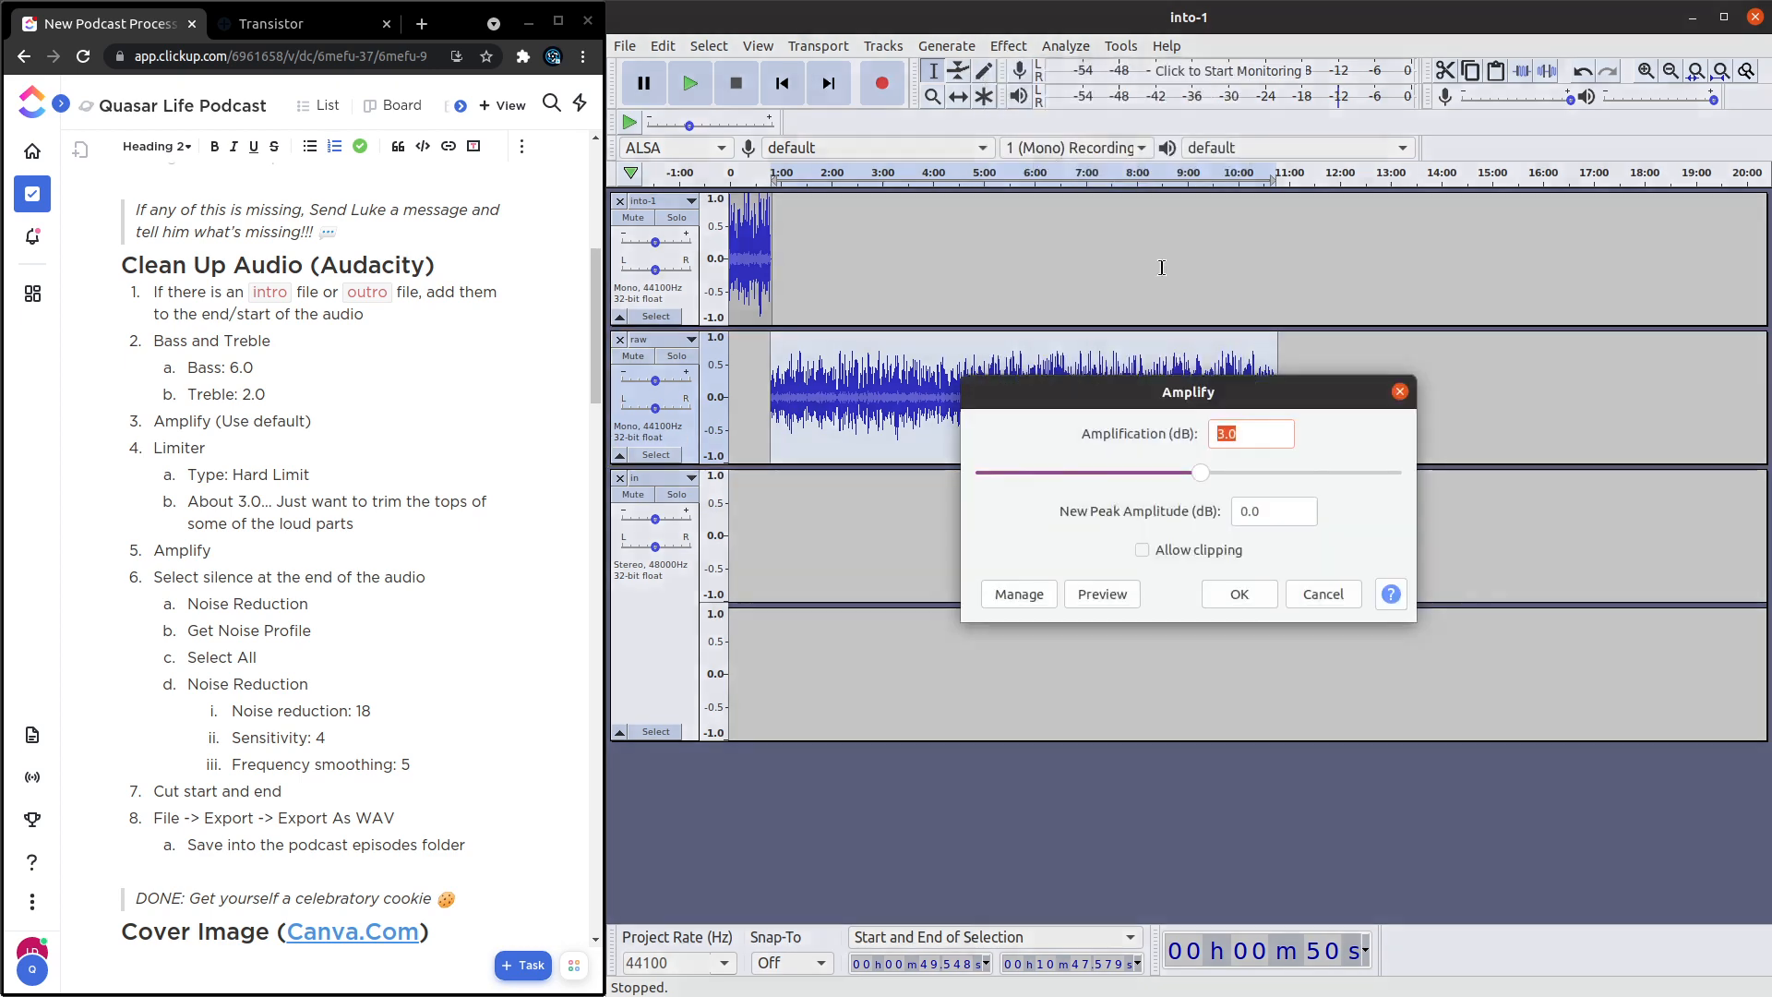
pyautogui.click(1239, 595)
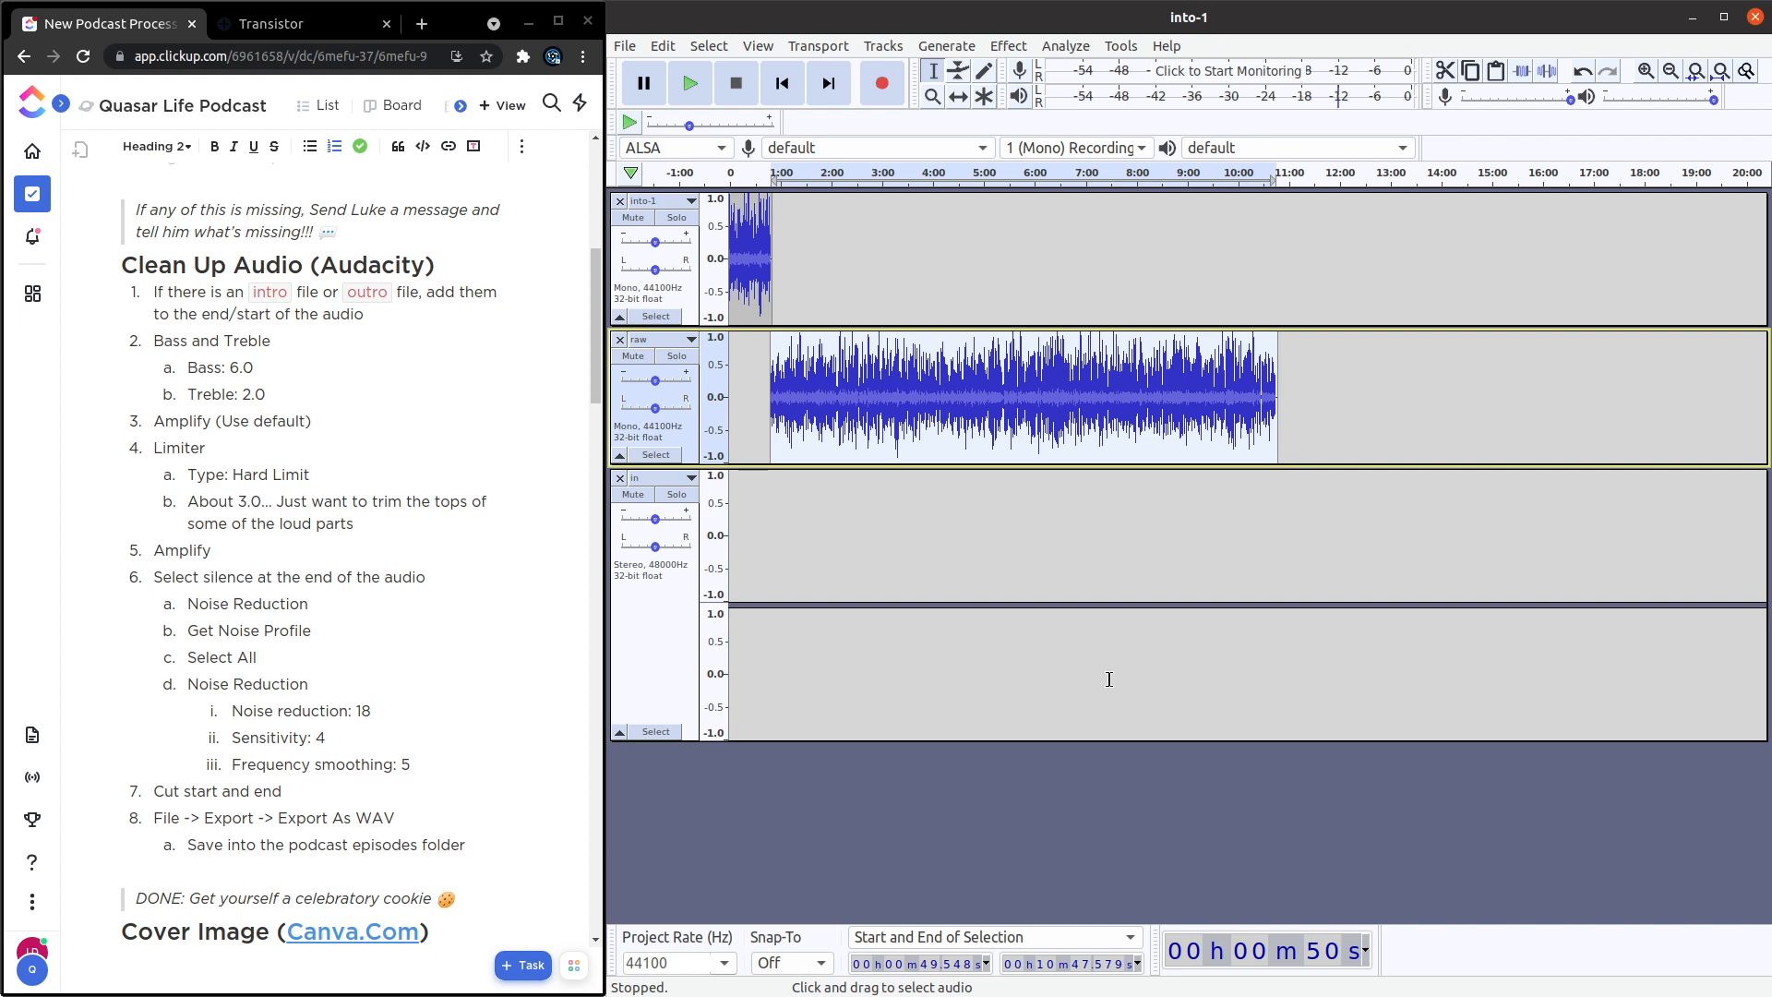
# Capture a noise profile with Noise Reduction from the silence at the raw track's end, about 10:45.56 to 10:47.48.
pyautogui.click(322, 501)
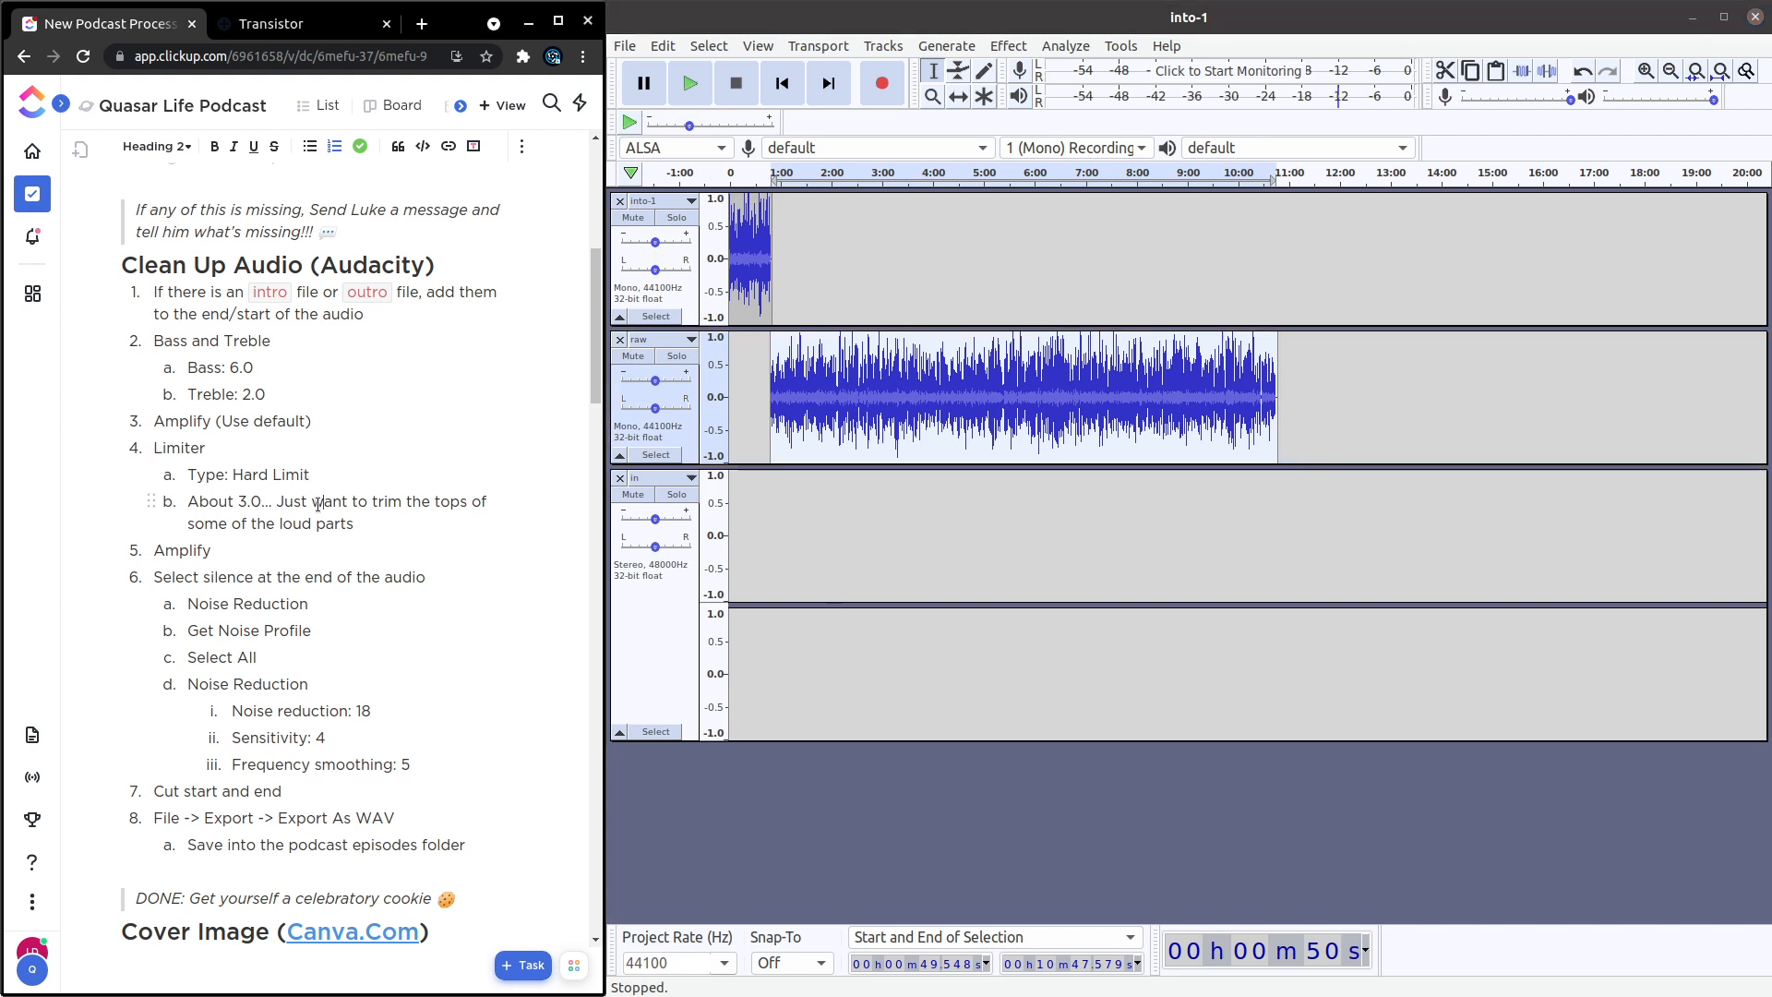
pyautogui.scroll(-1, 192, 466)
pyautogui.scroll(-1, 192, 466)
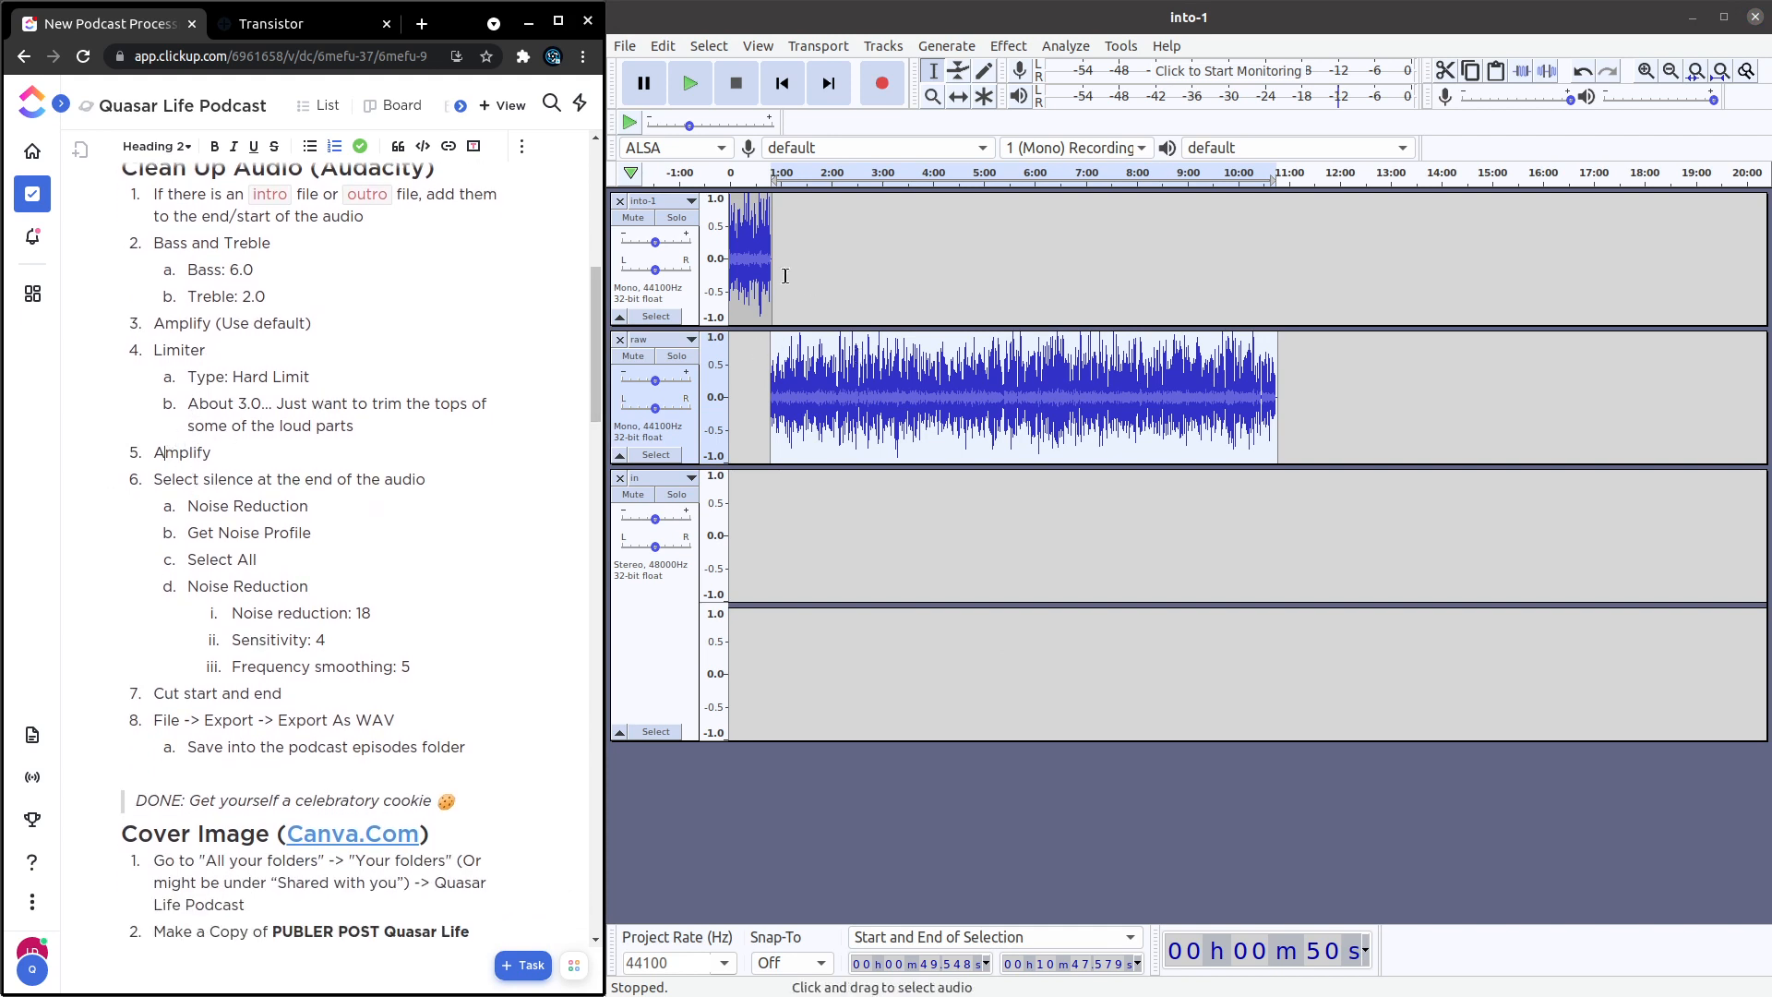
pyautogui.scroll(-1, 219, 442)
pyautogui.scroll(-1, 219, 442)
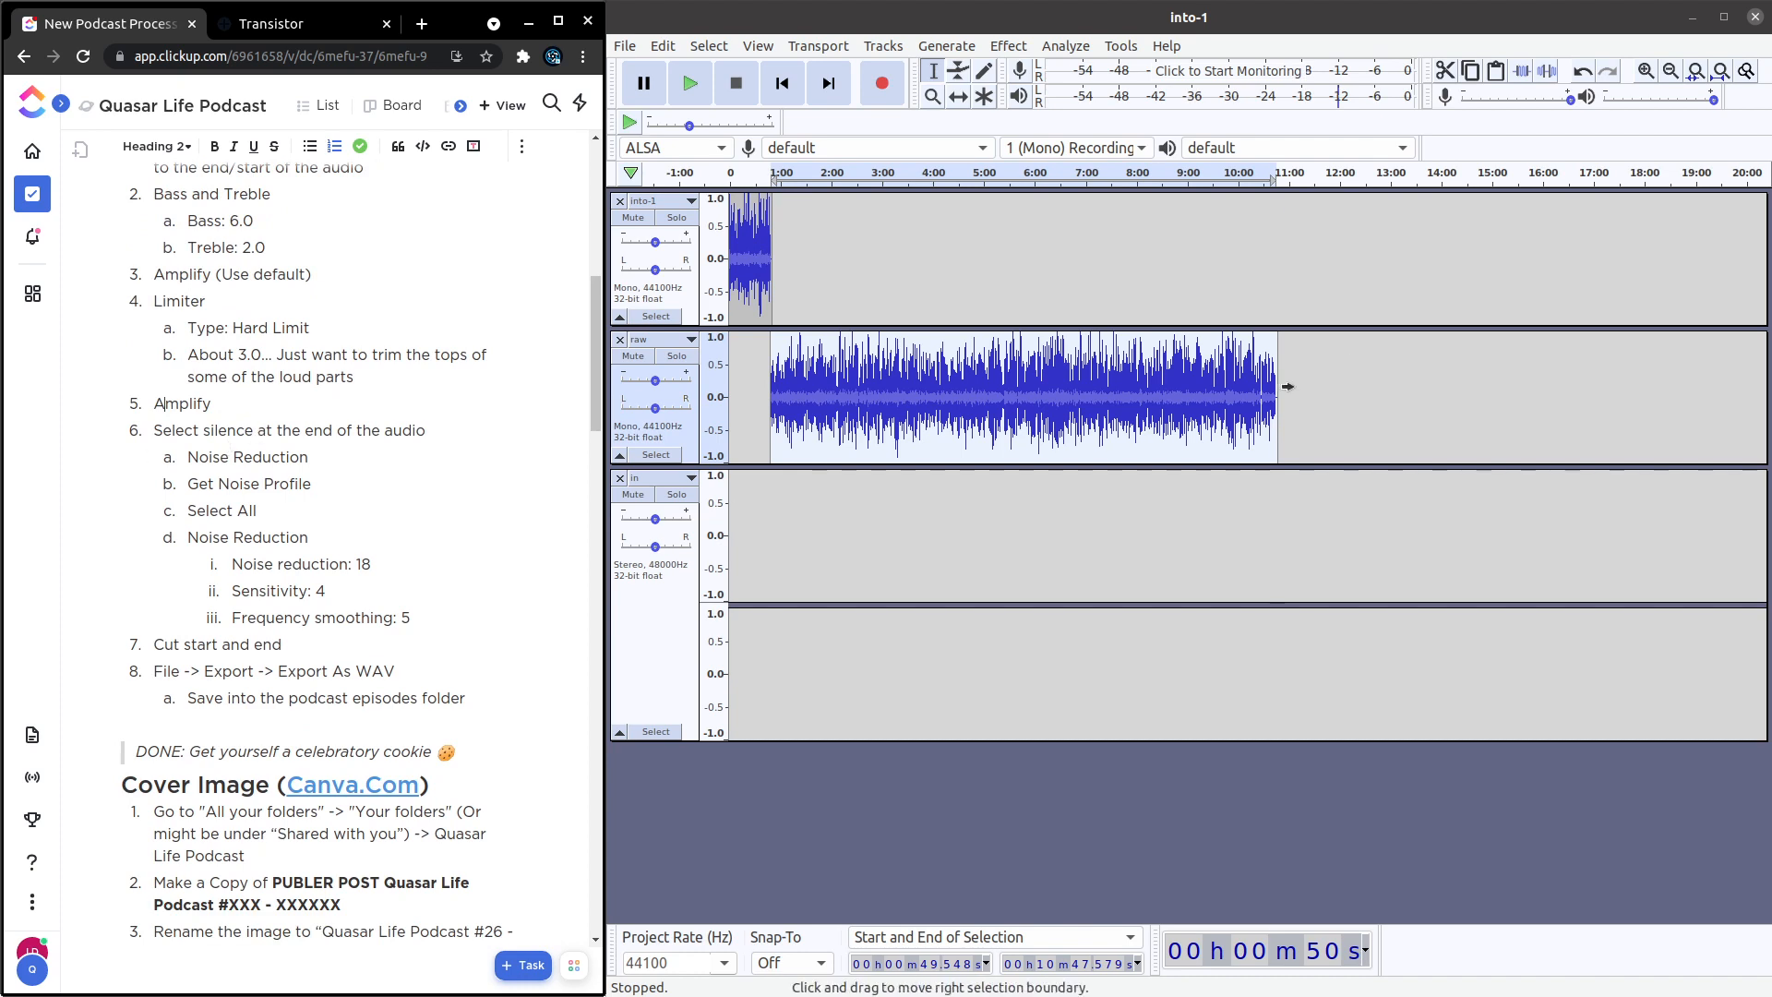
pyautogui.scroll(4, 1277, 388)
pyautogui.scroll(5, 1272, 389)
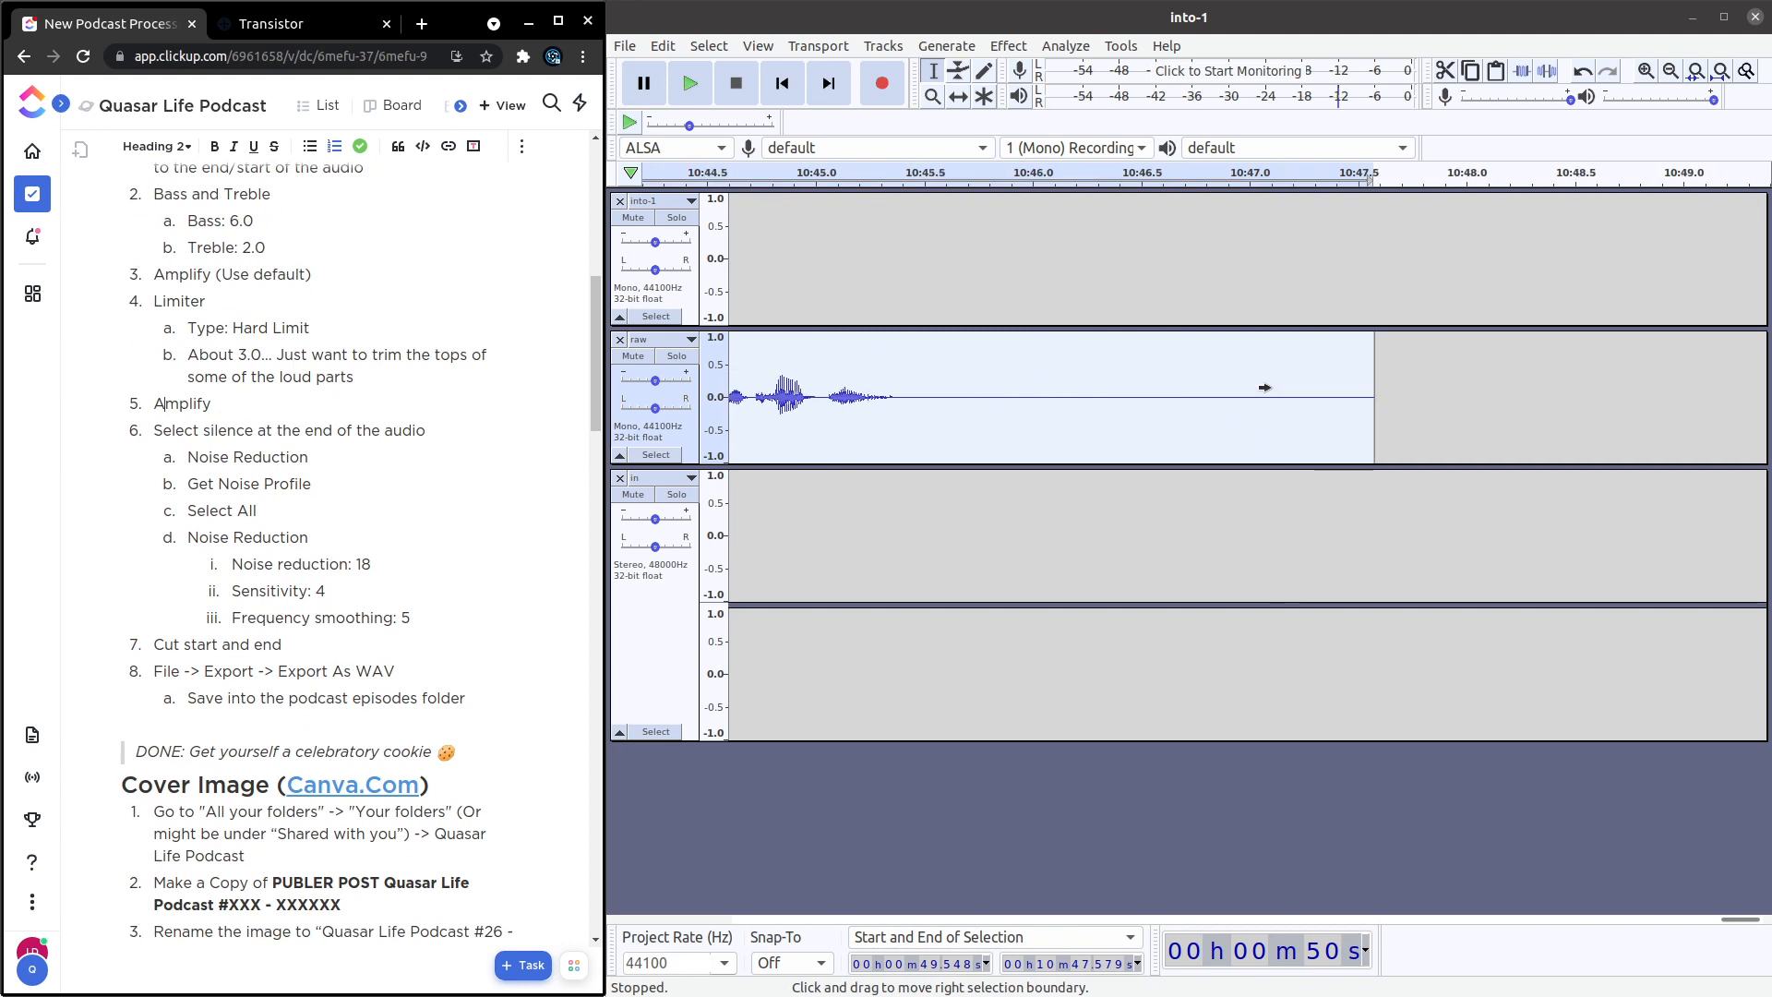
pyautogui.click(937, 389)
pyautogui.moveTo(953, 391); pyautogui.dragTo(1349, 391)
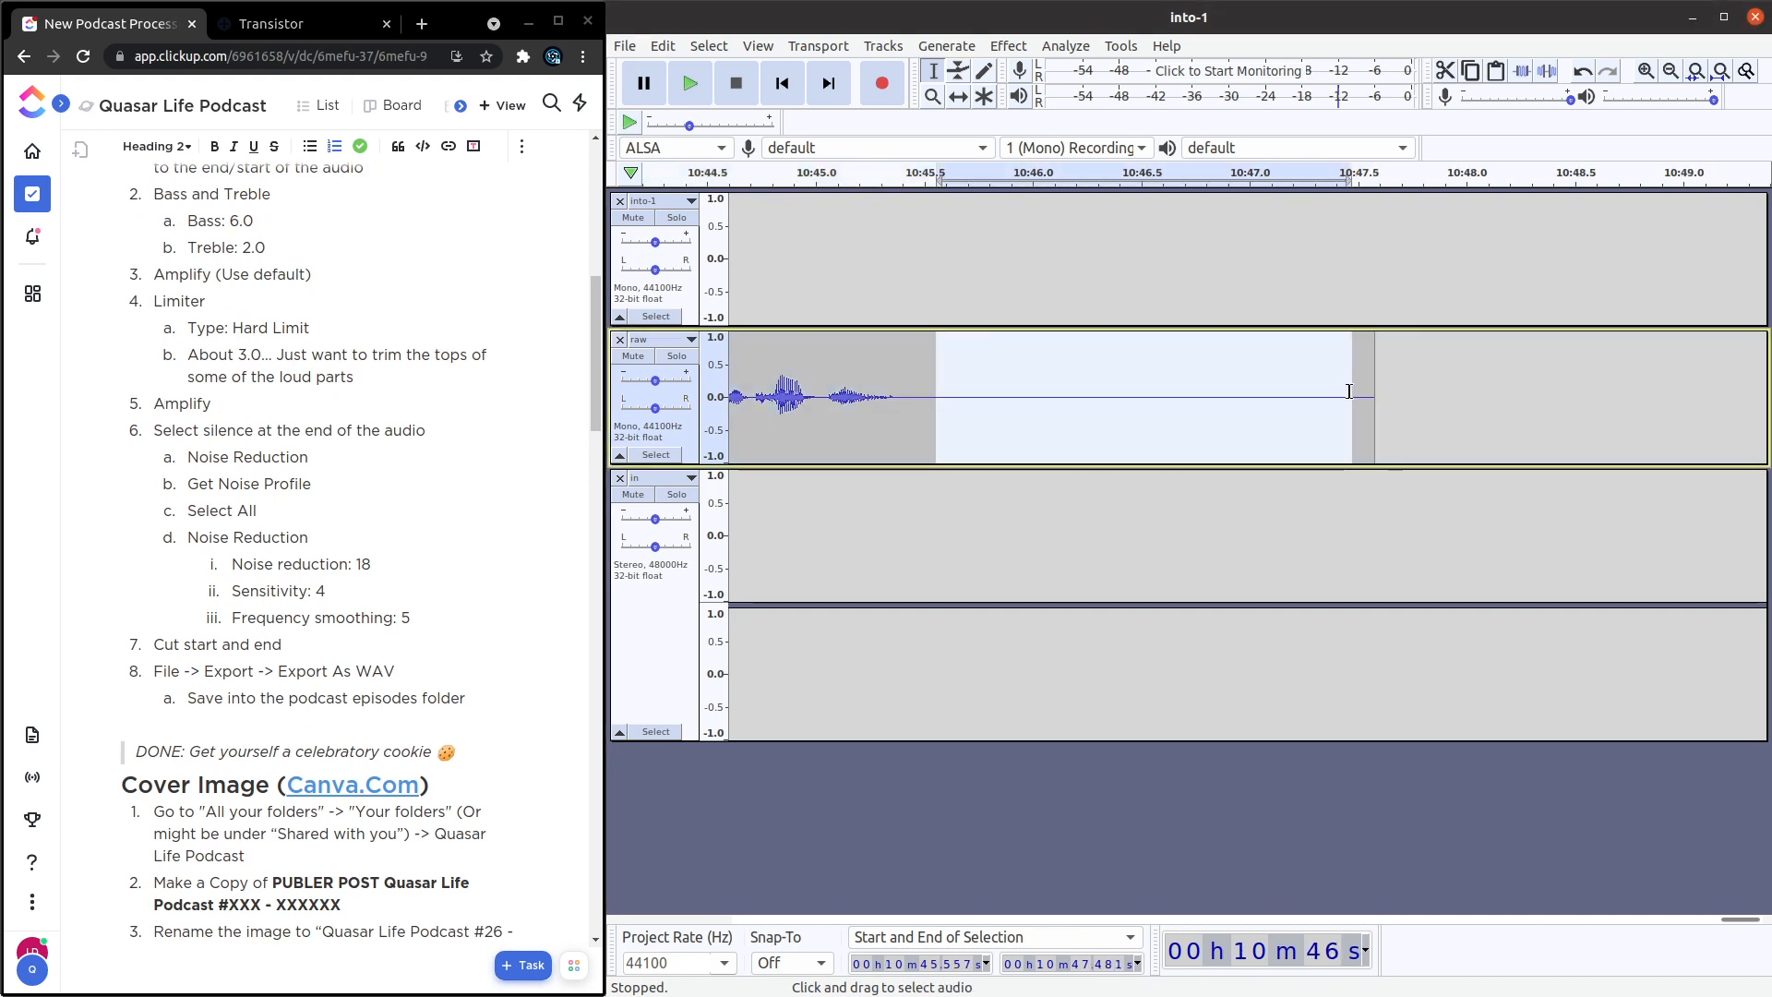
pyautogui.click(1009, 47)
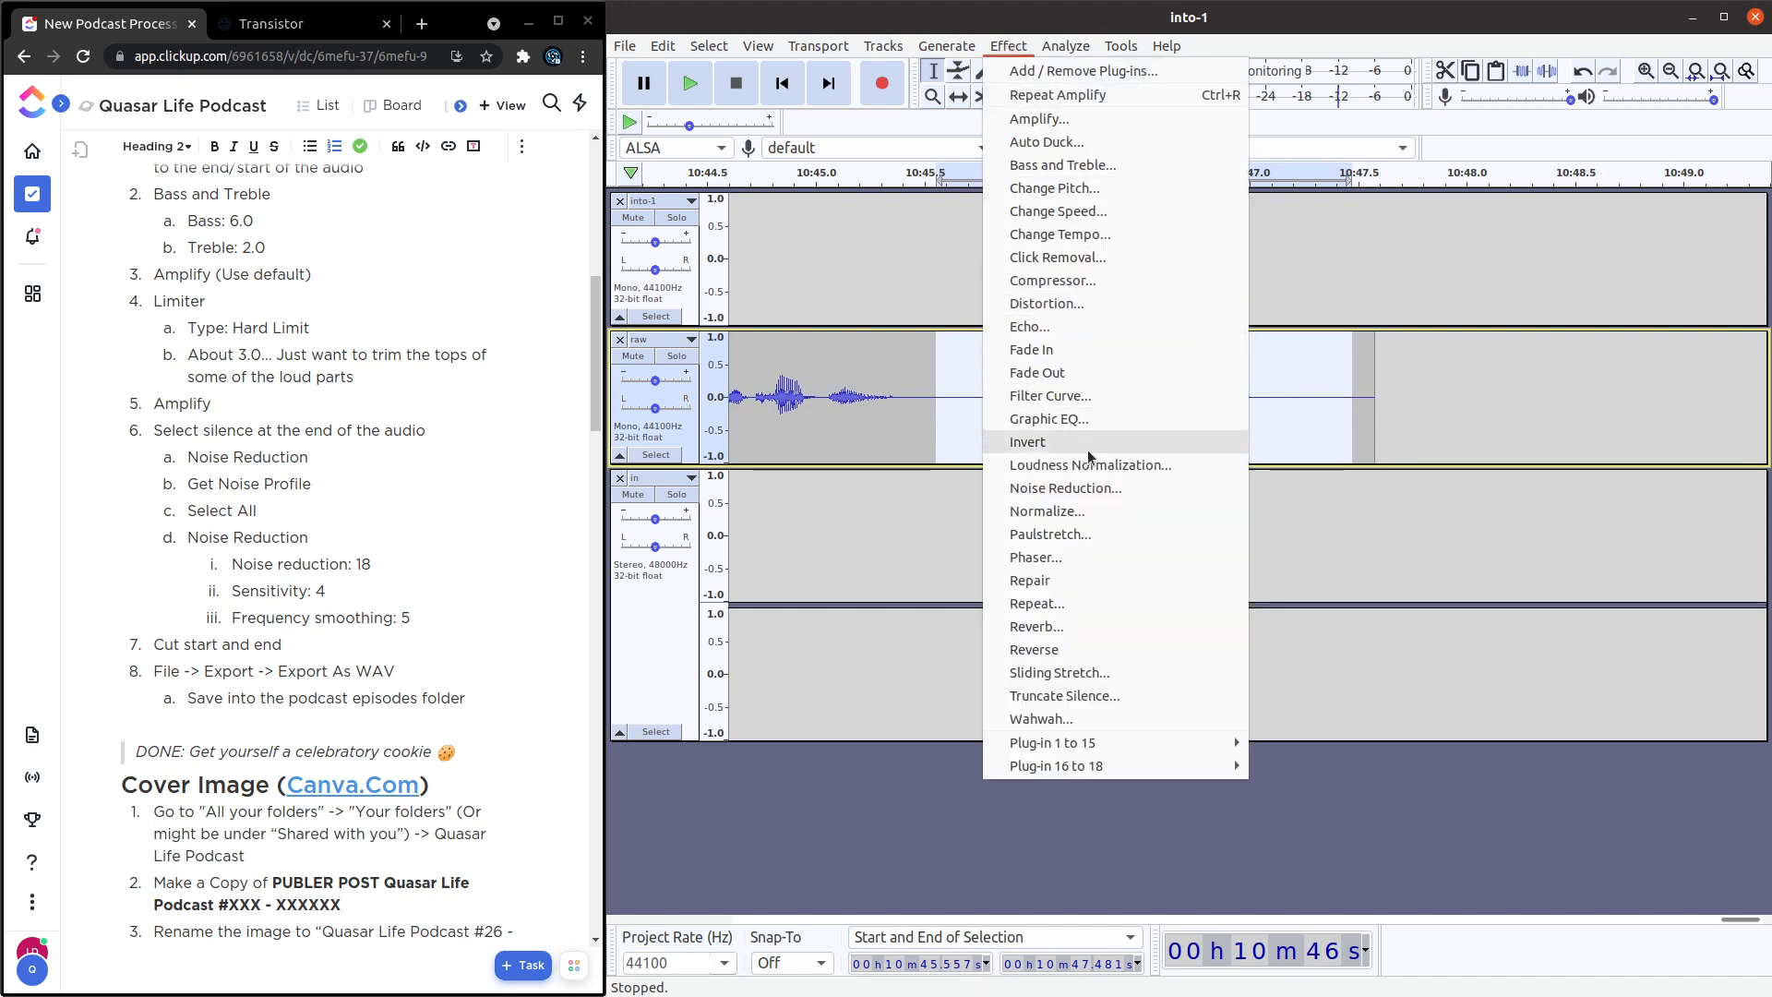
pyautogui.click(1094, 489)
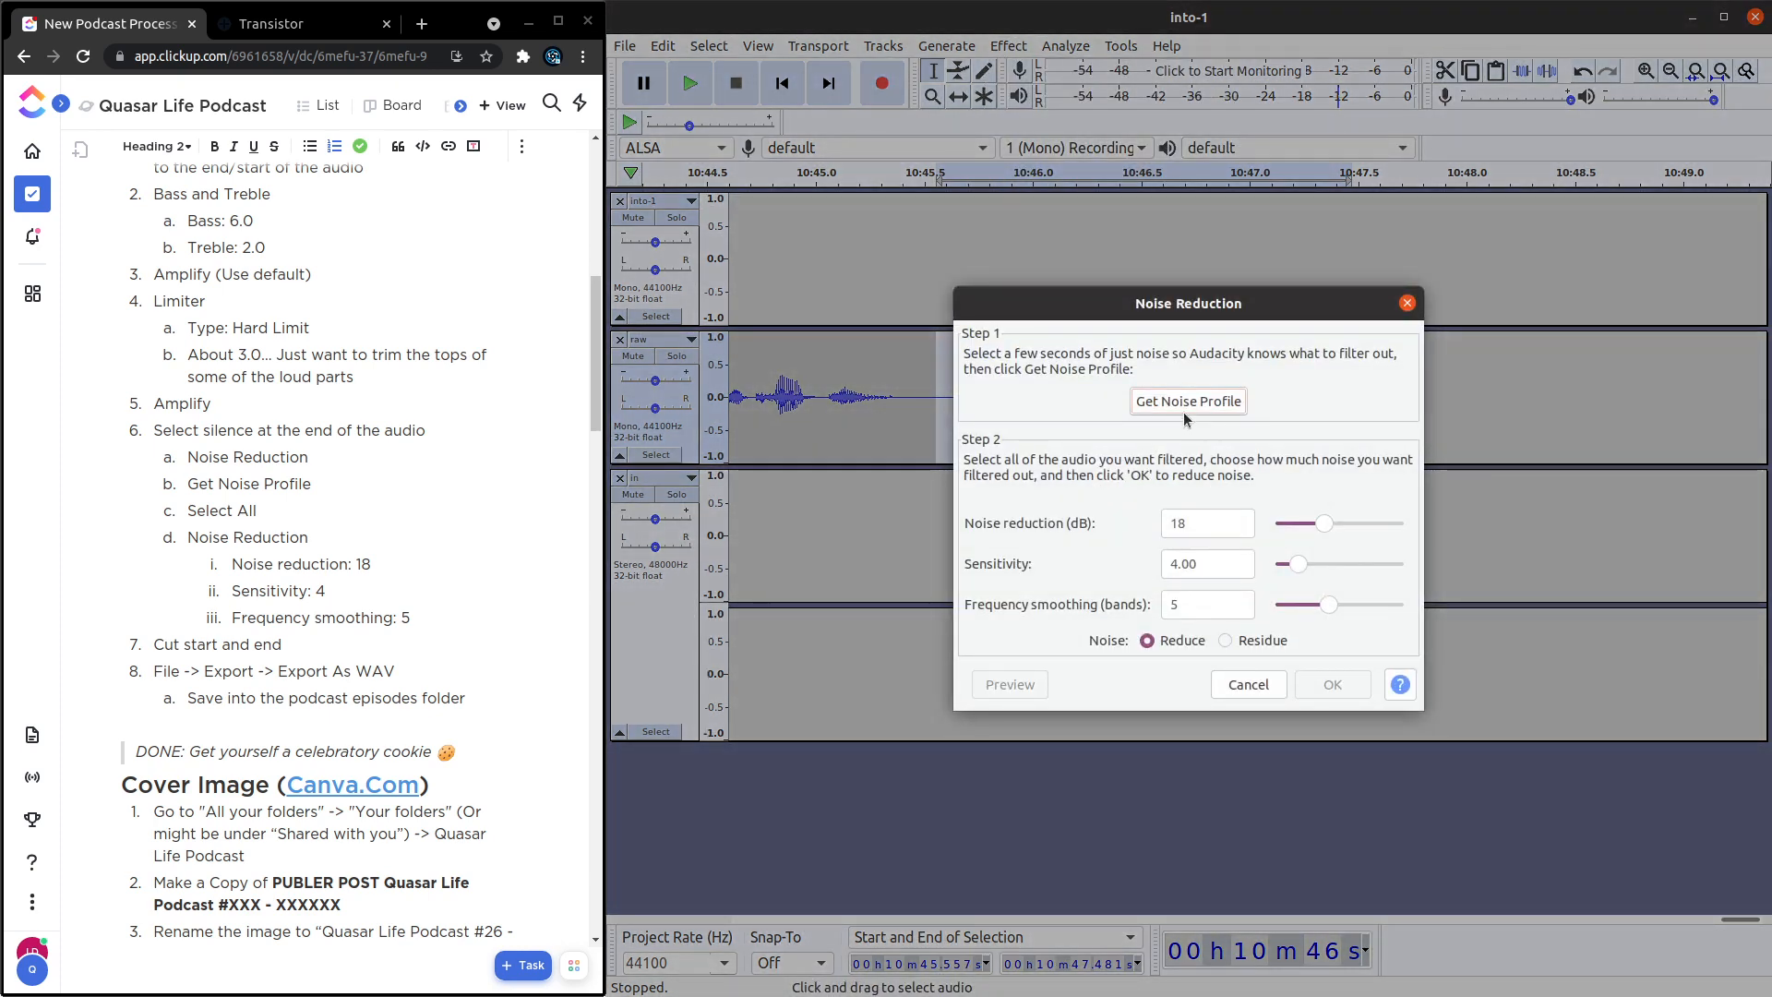
pyautogui.click(1186, 403)
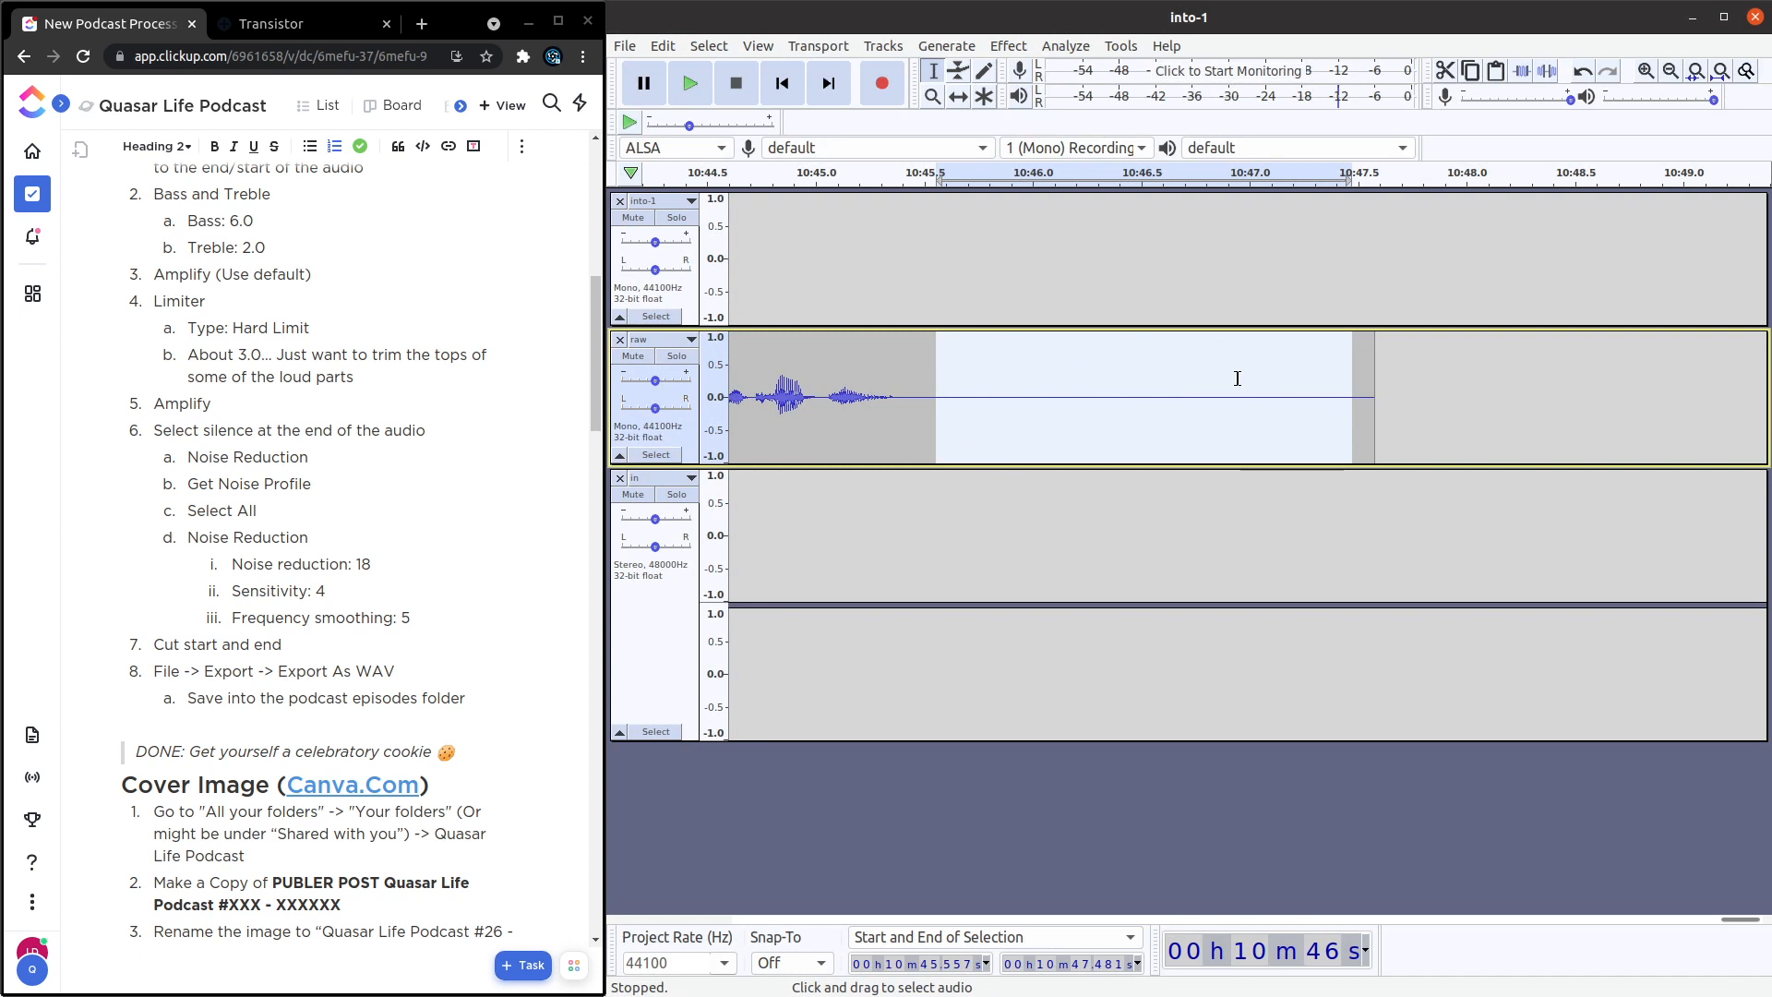
# Apply Noise Reduction to the whole raw track with 18 dB reduction, sensitivity 4.00 and frequency smoothing 5.
pyautogui.click(690, 437)
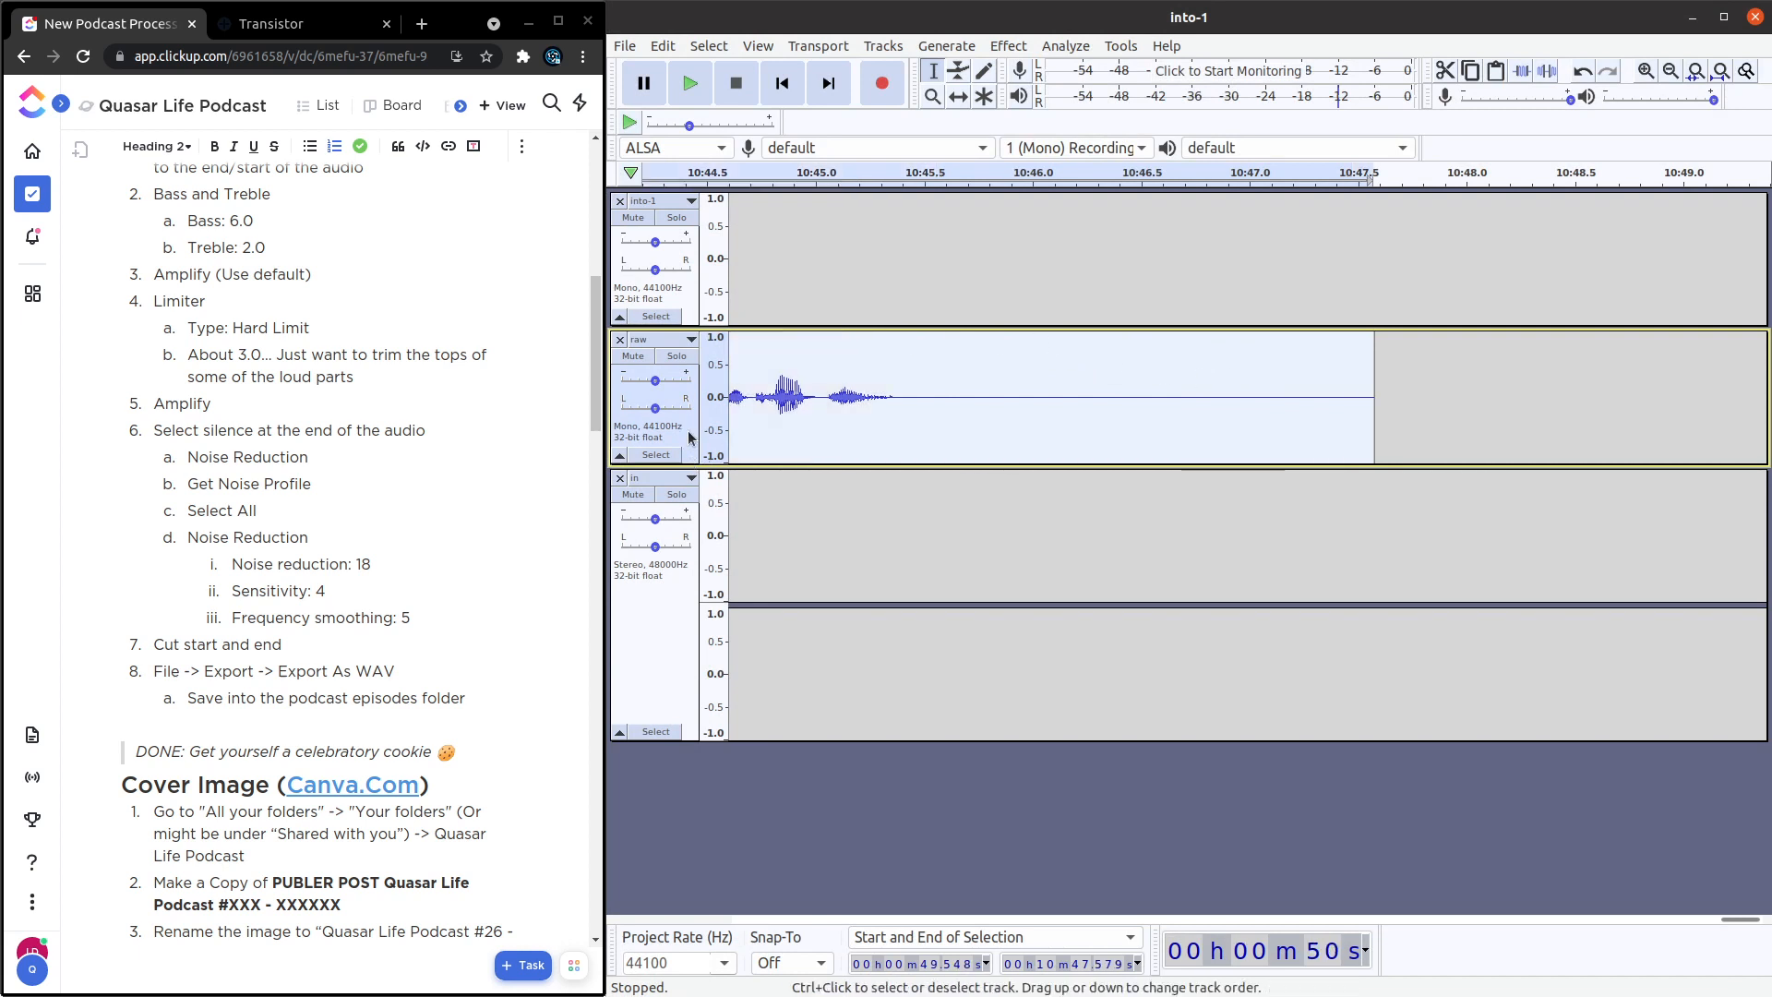
pyautogui.click(1019, 52)
pyautogui.click(1120, 487)
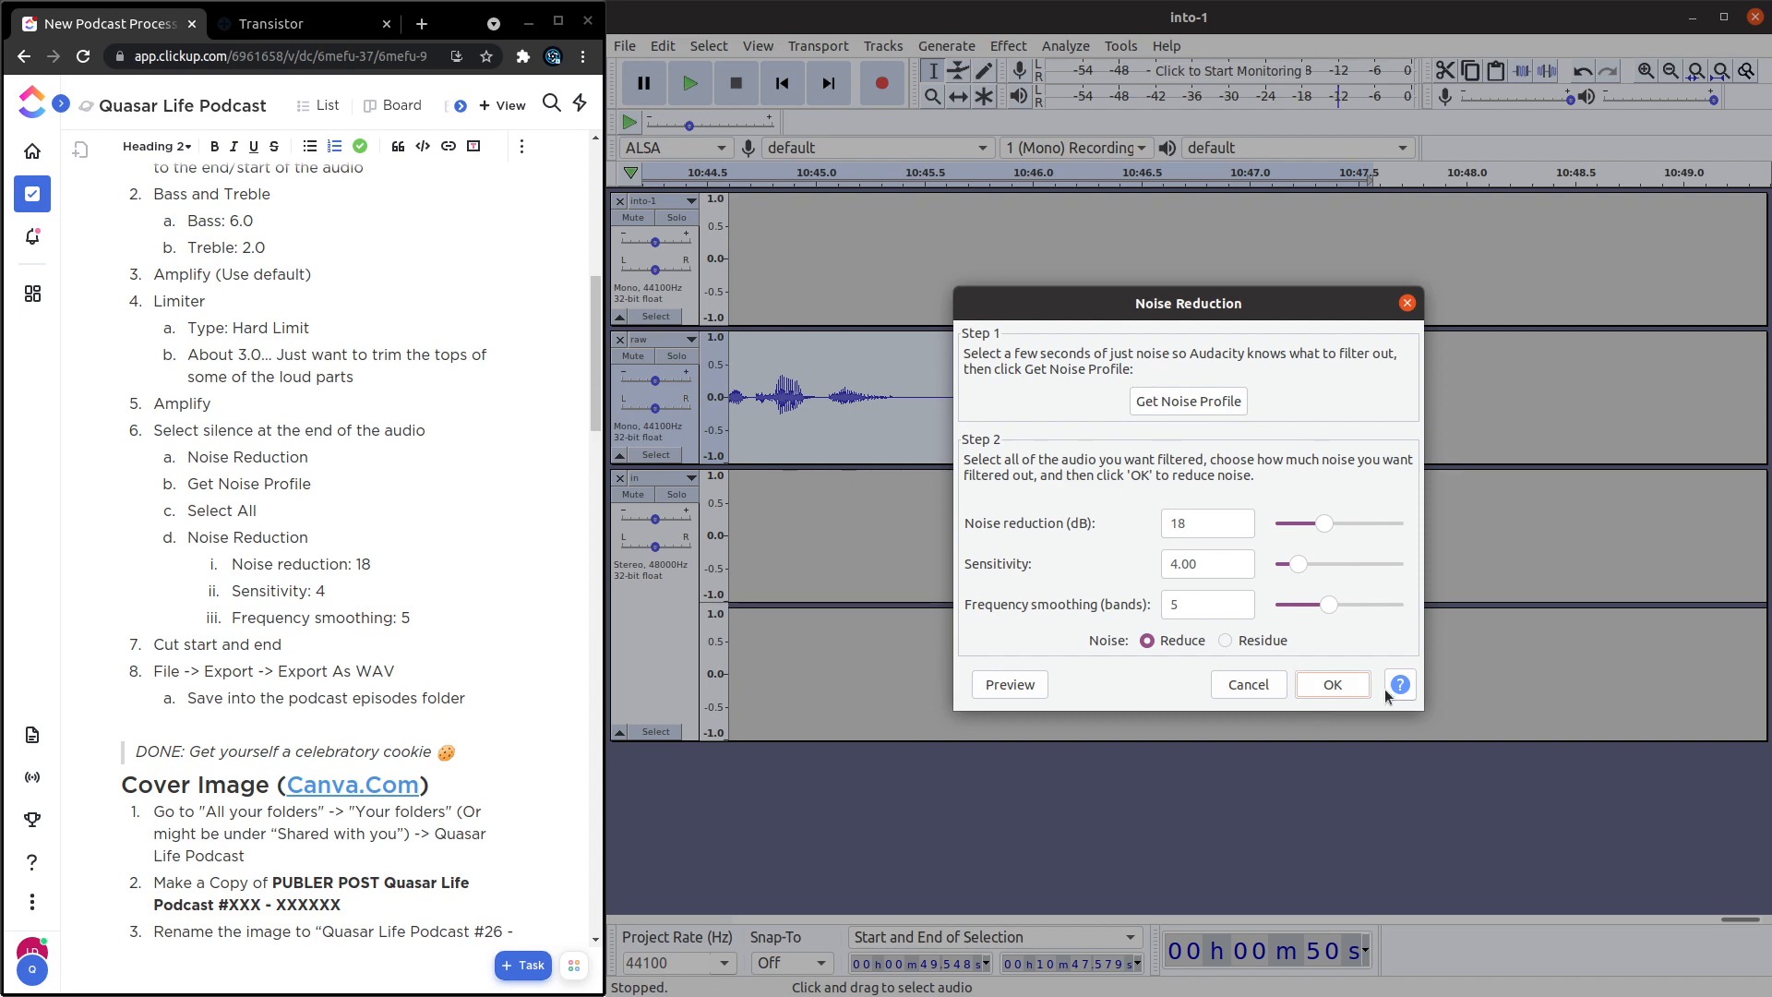
pyautogui.click(1339, 683)
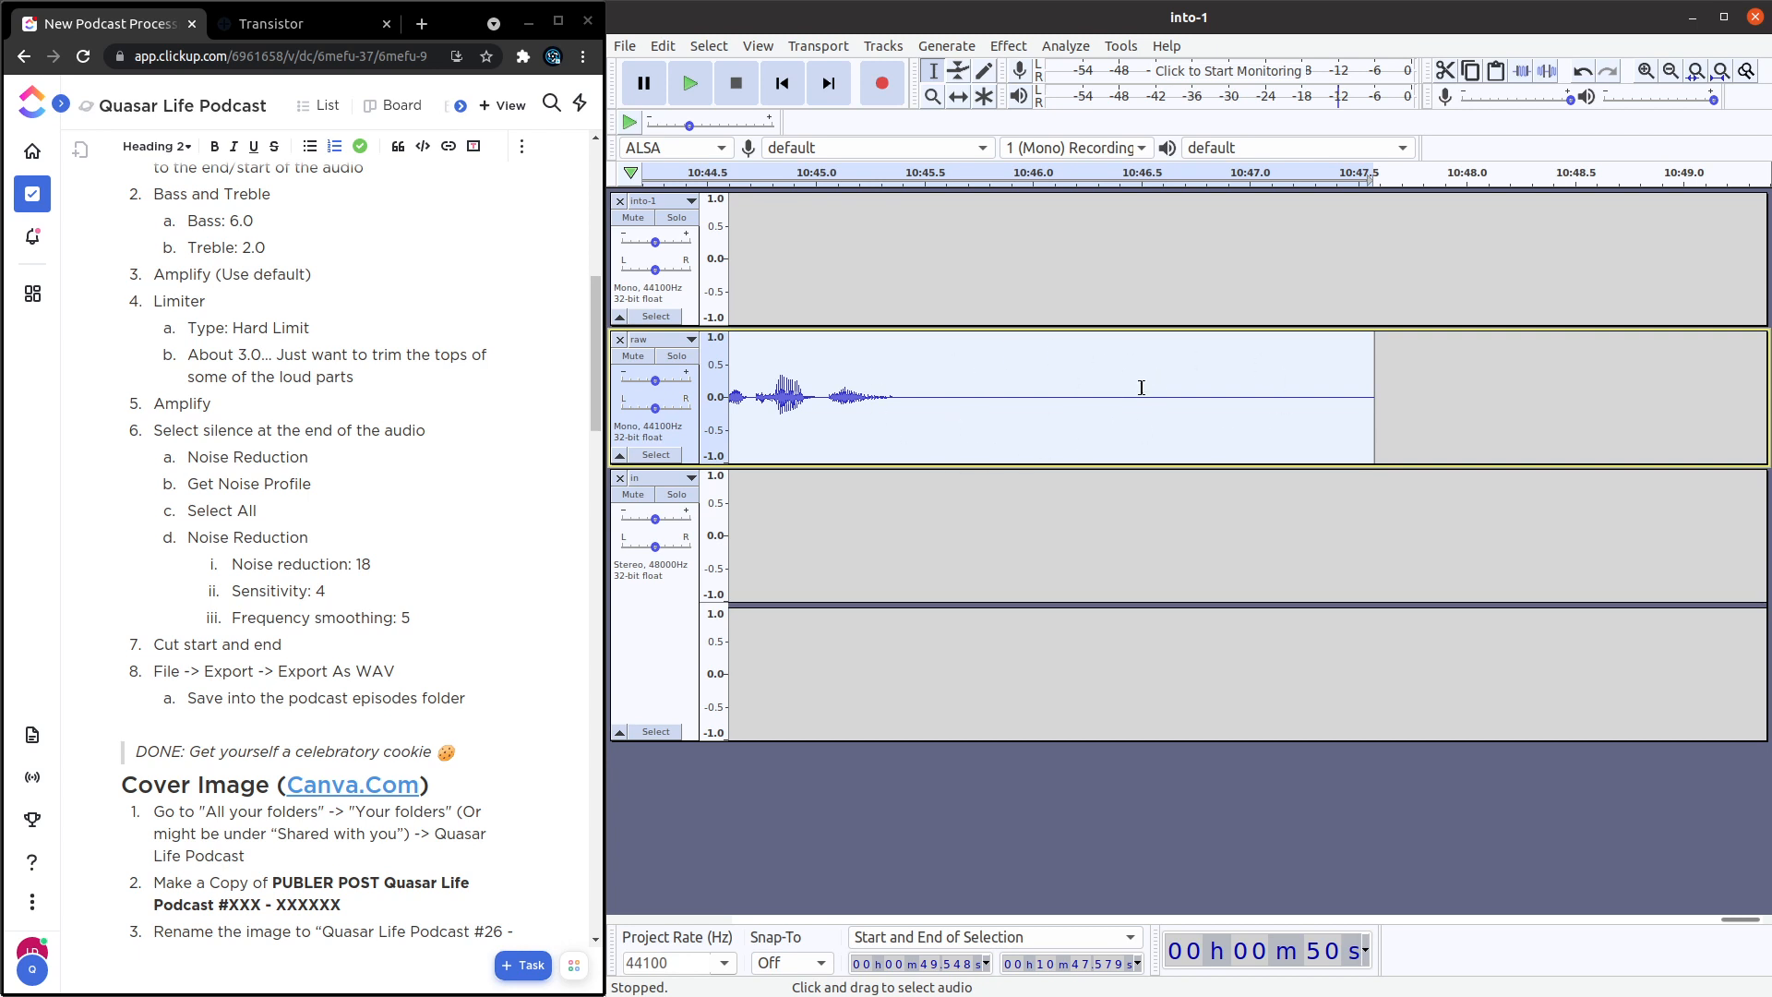
# Play back the silence at the end of the raw track from about 10:45.7 to check for remaining noise.
pyautogui.click(1018, 373)
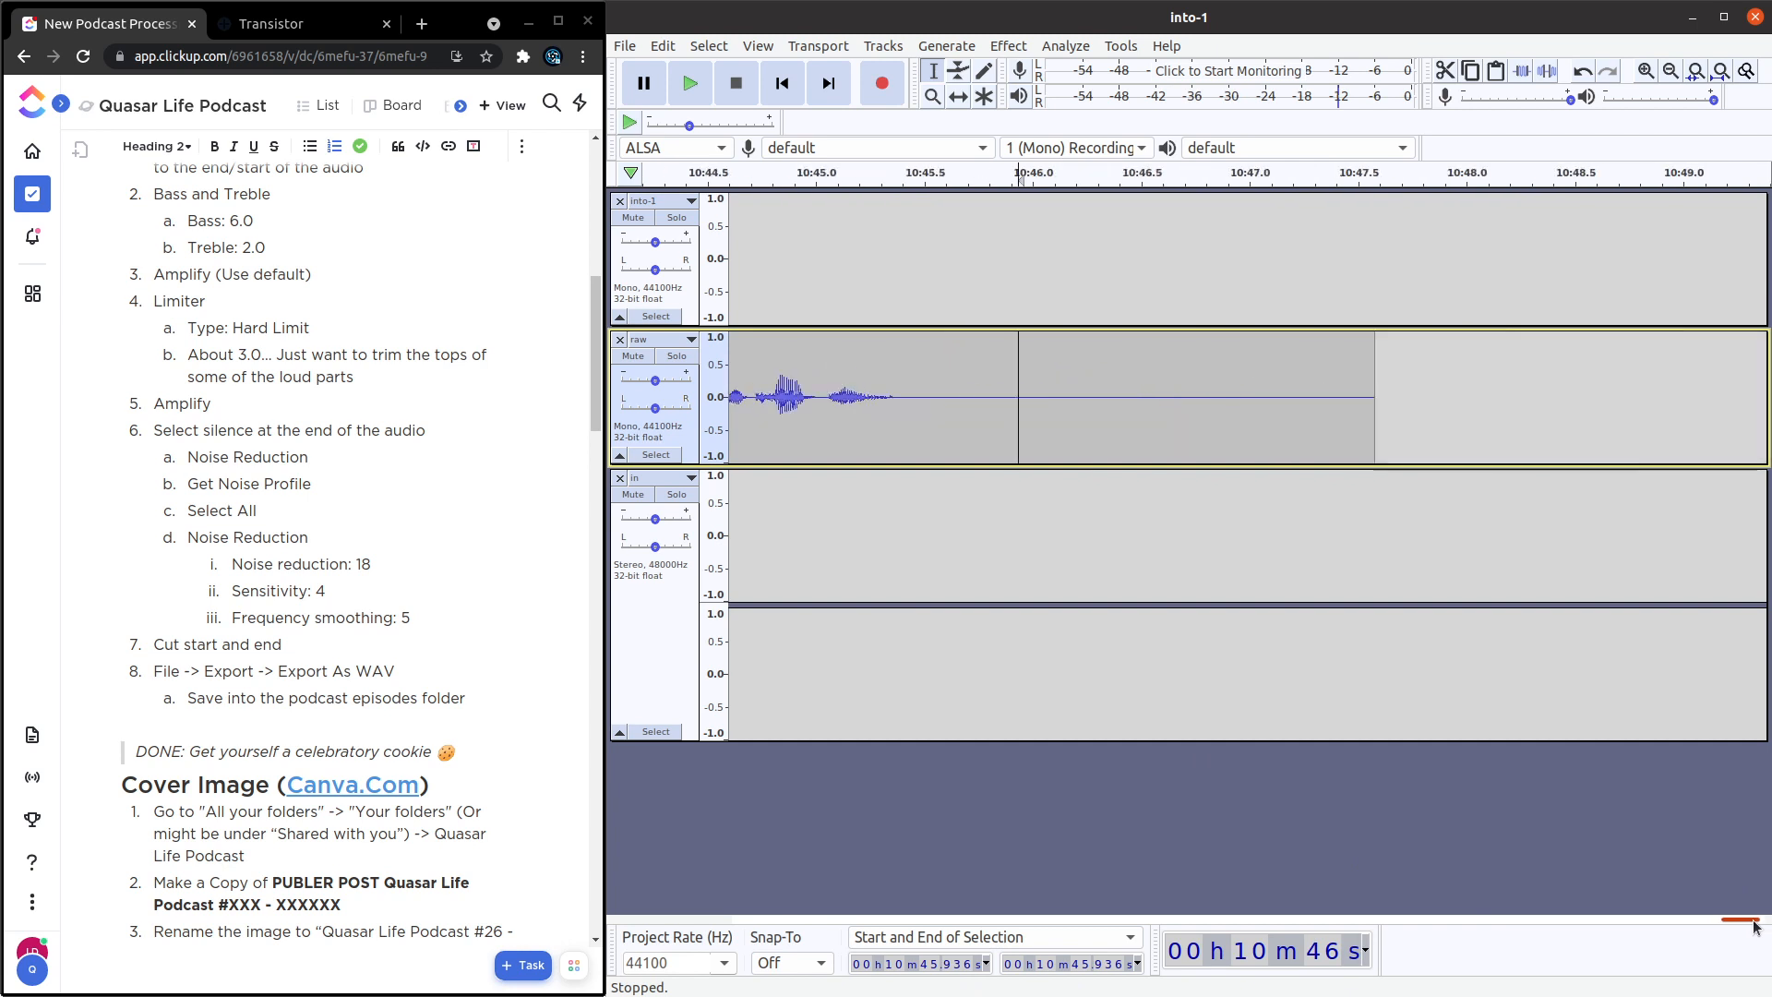
pyautogui.click(967, 393)
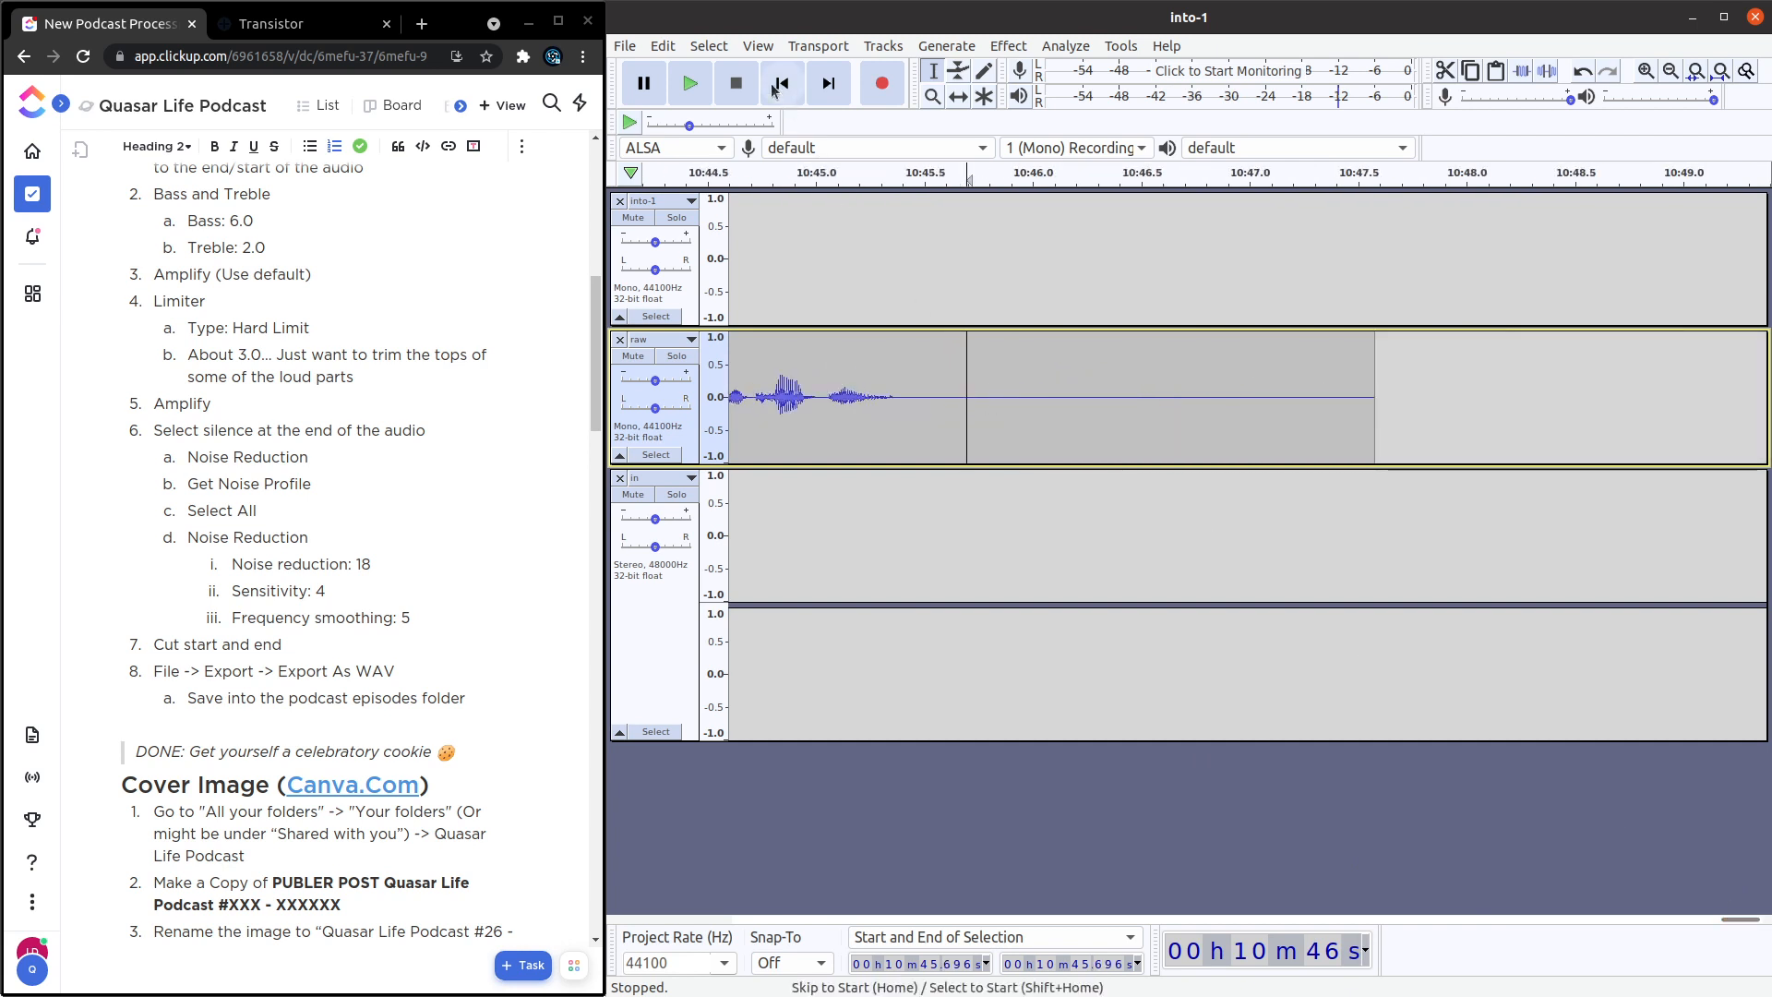
pyautogui.click(707, 89)
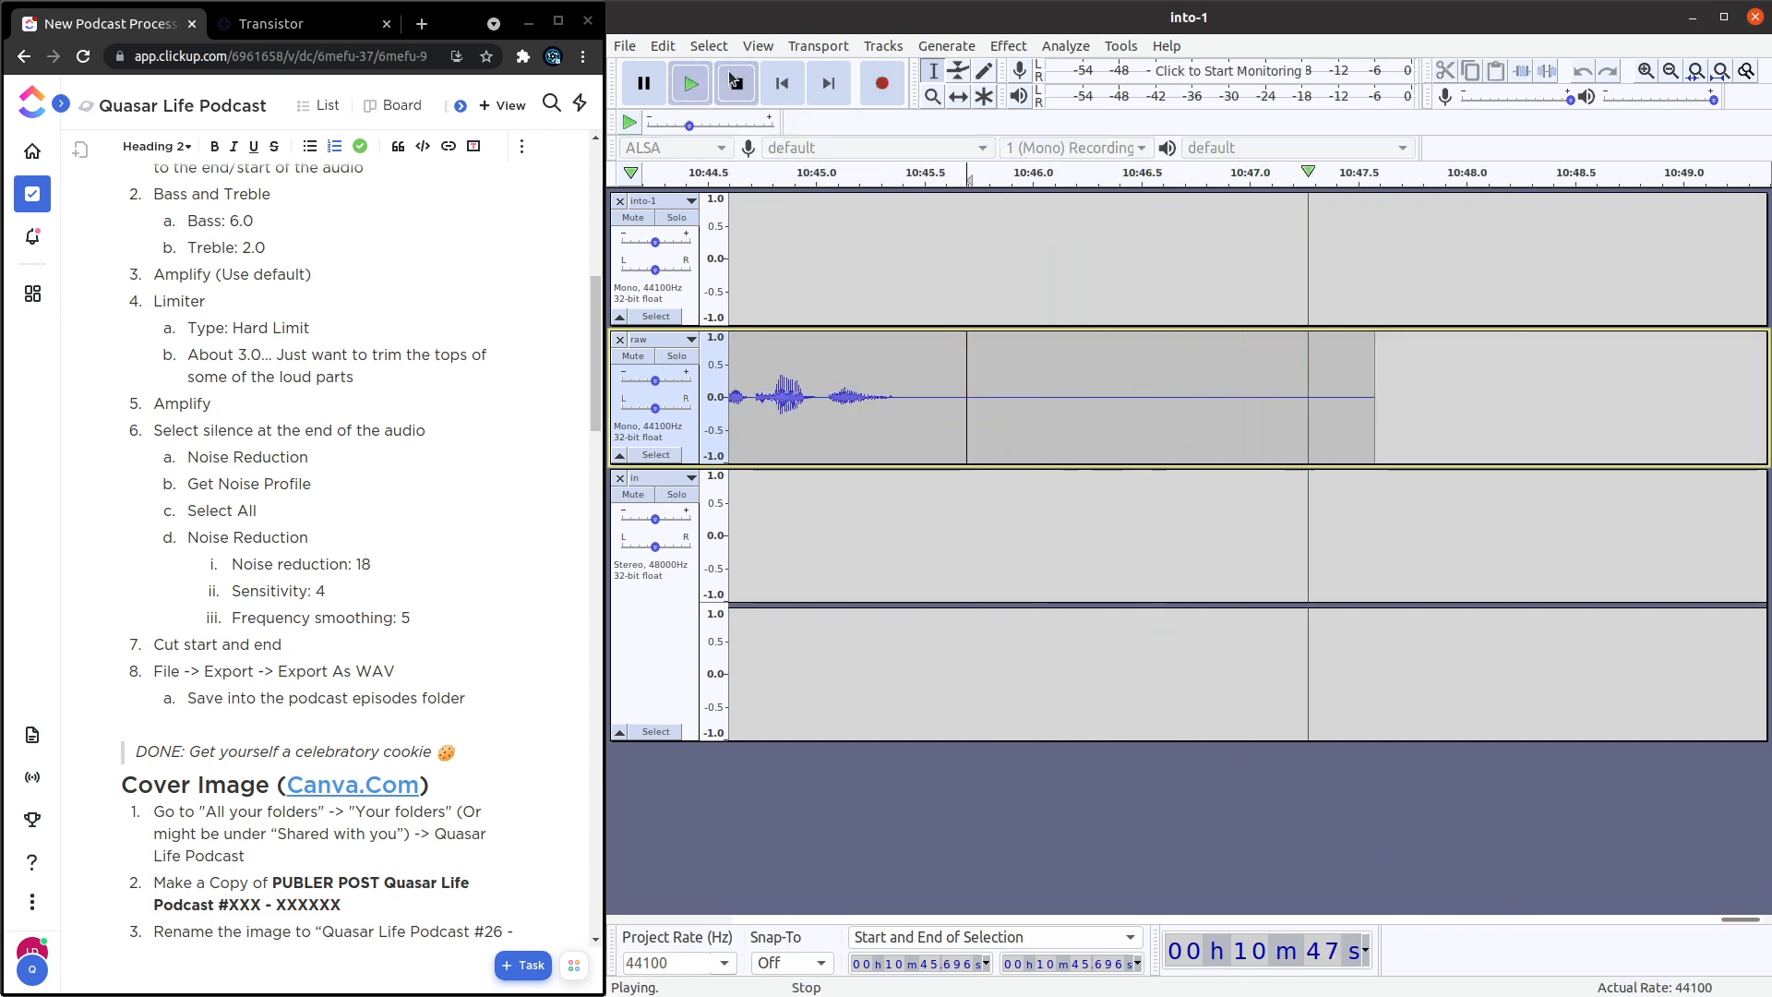
pyautogui.click(733, 81)
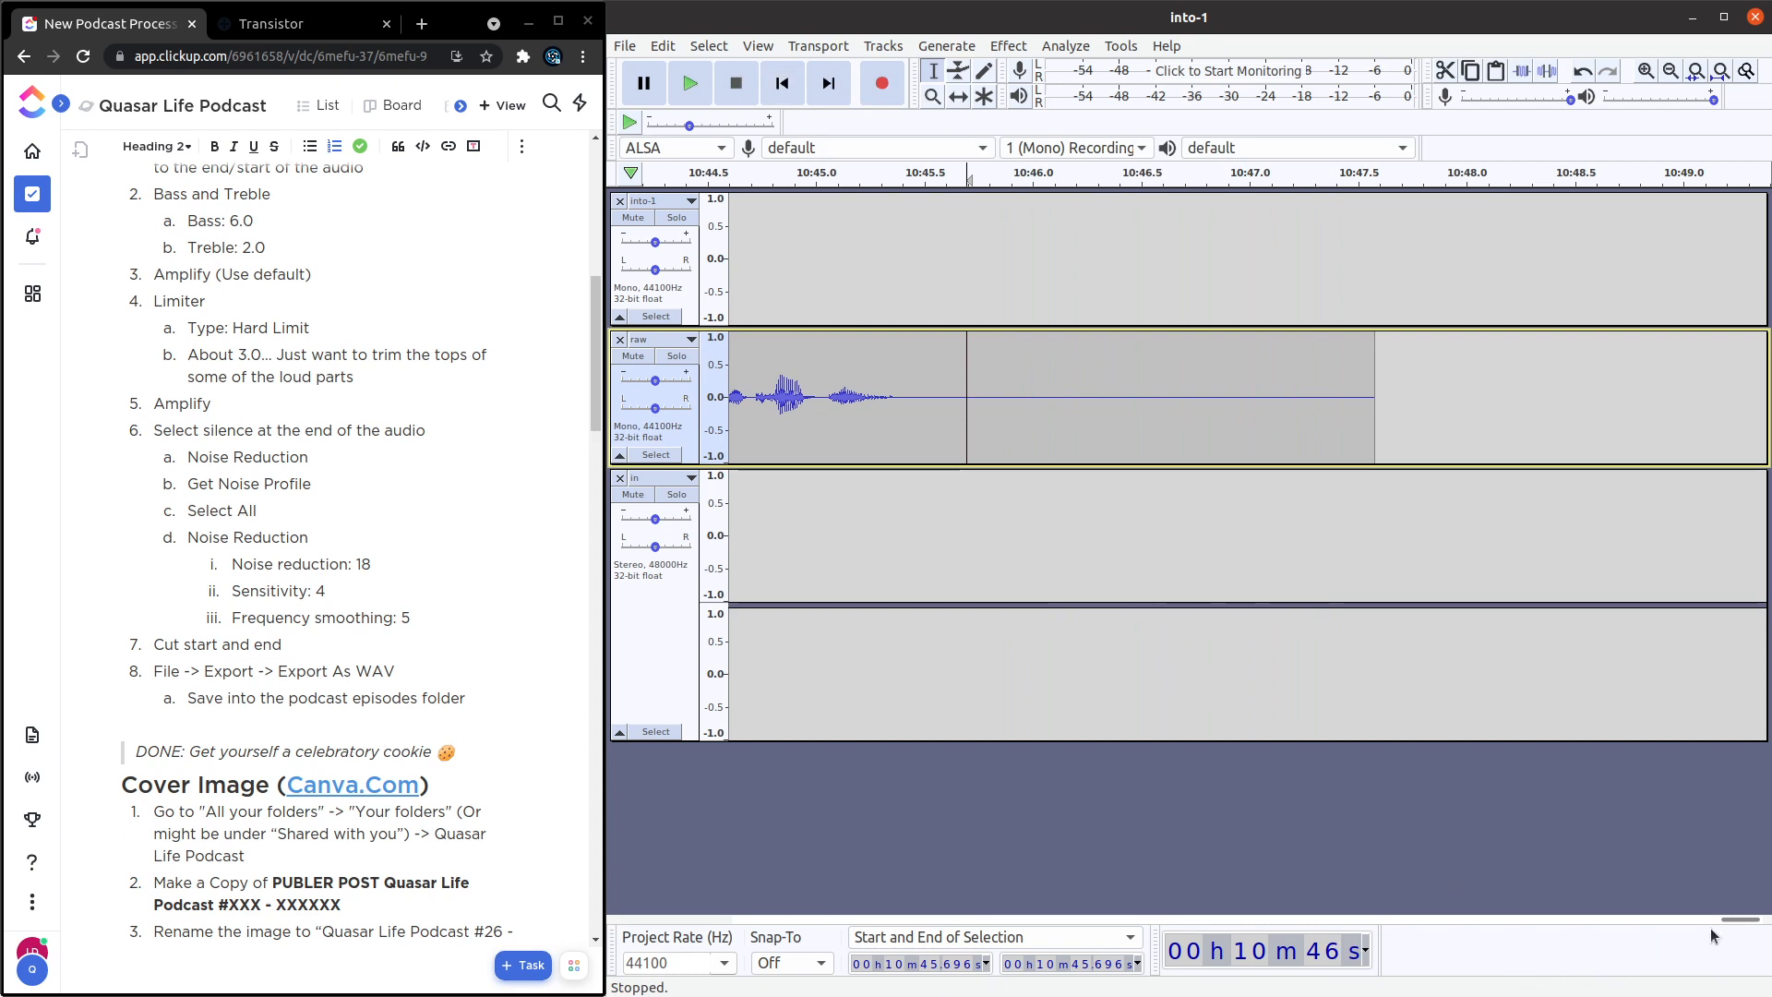
# Apply Noise Reduction to the whole into-1 track with 18 dB reduction, sensitivity 4.00 and frequency smoothing 5.
pyautogui.moveTo(1726, 917); pyautogui.dragTo(753, 918)
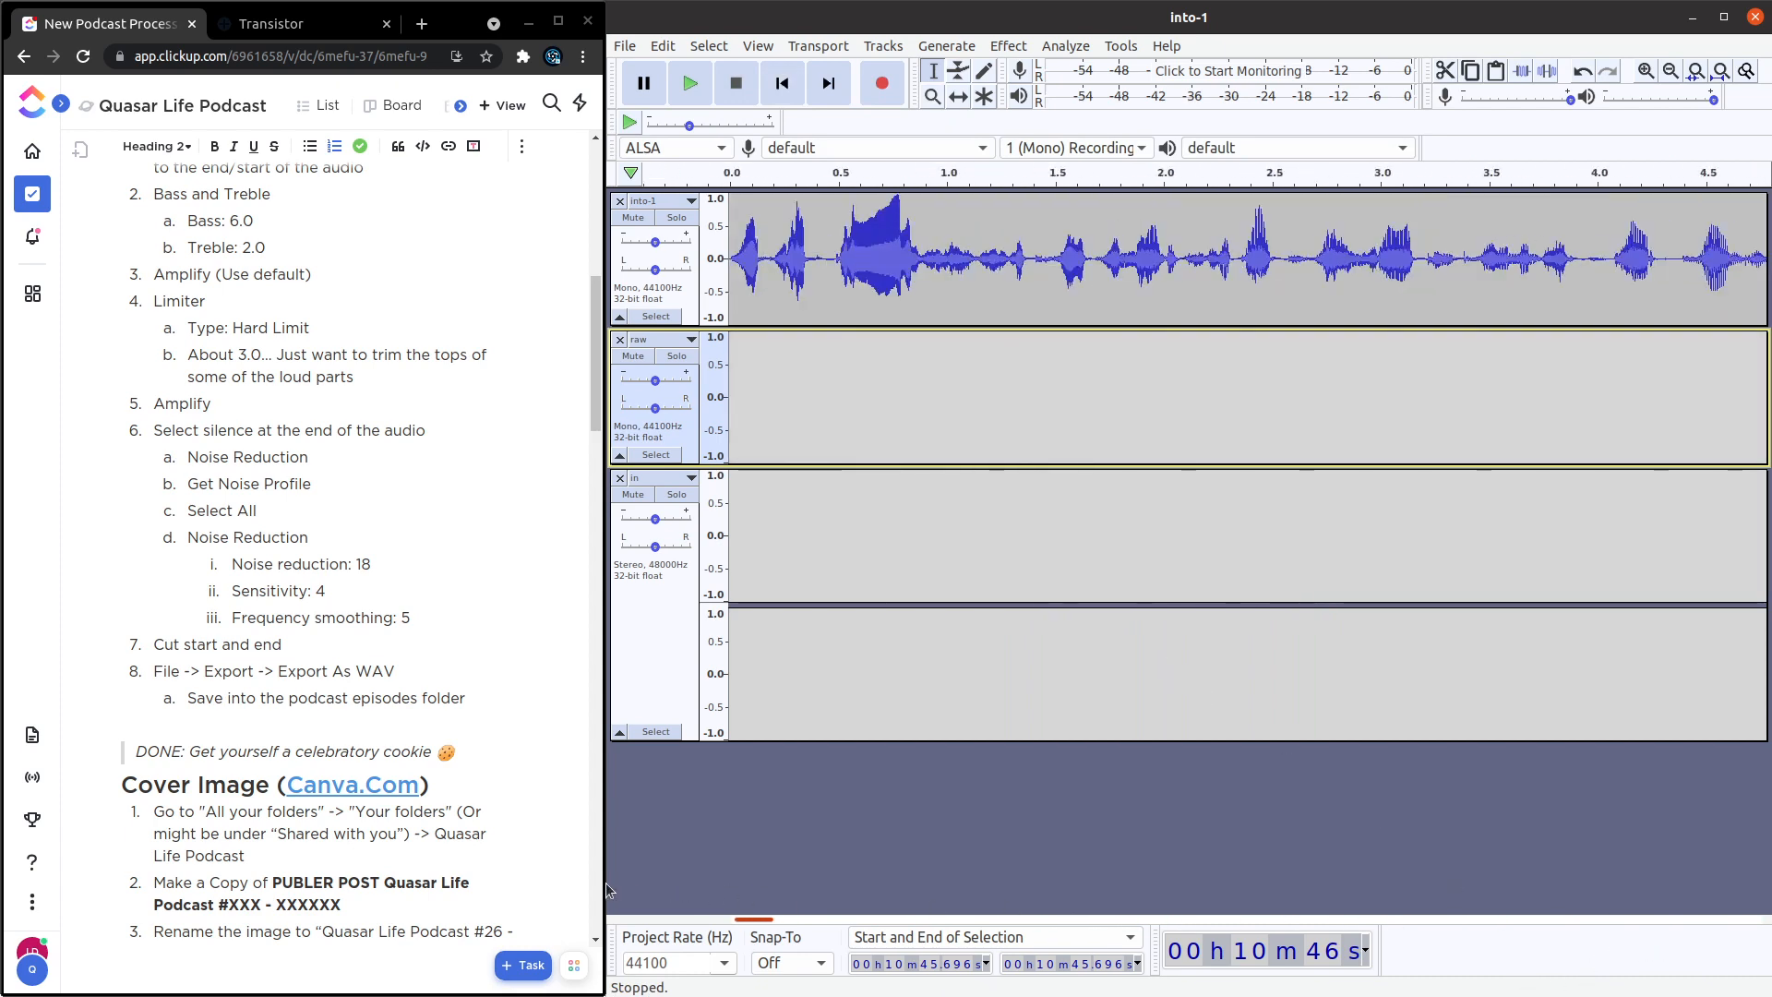
pyautogui.click(688, 298)
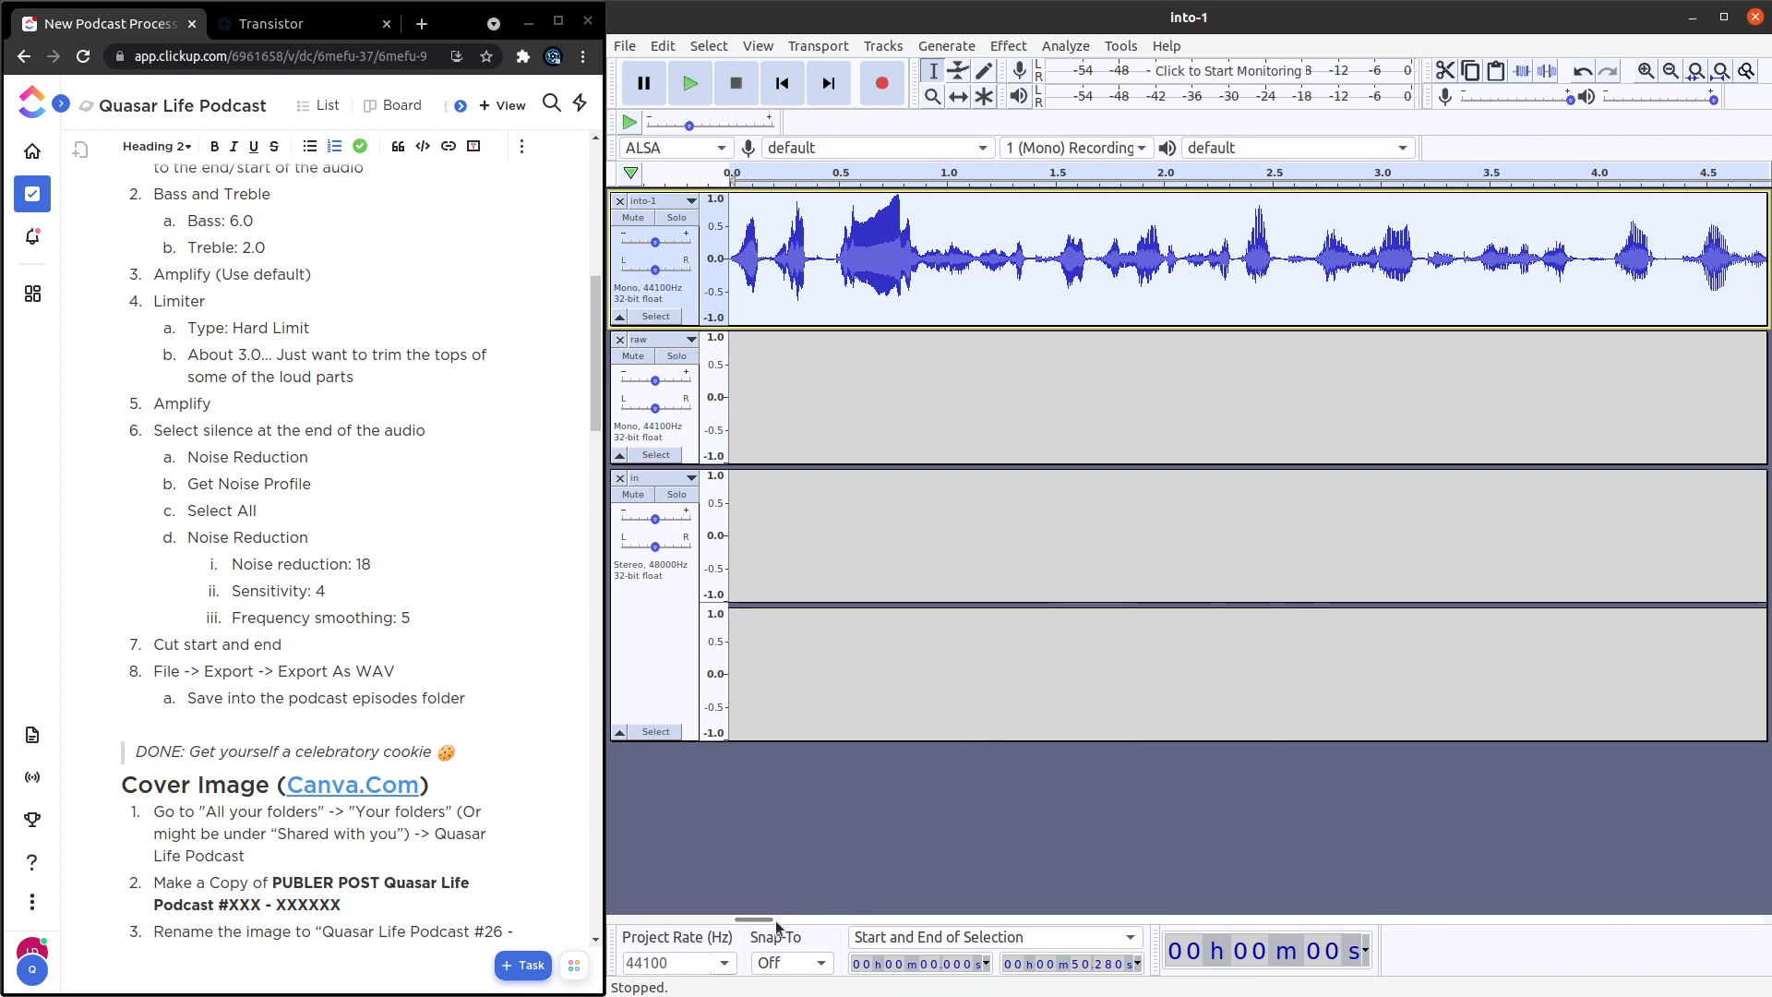
pyautogui.click(1008, 45)
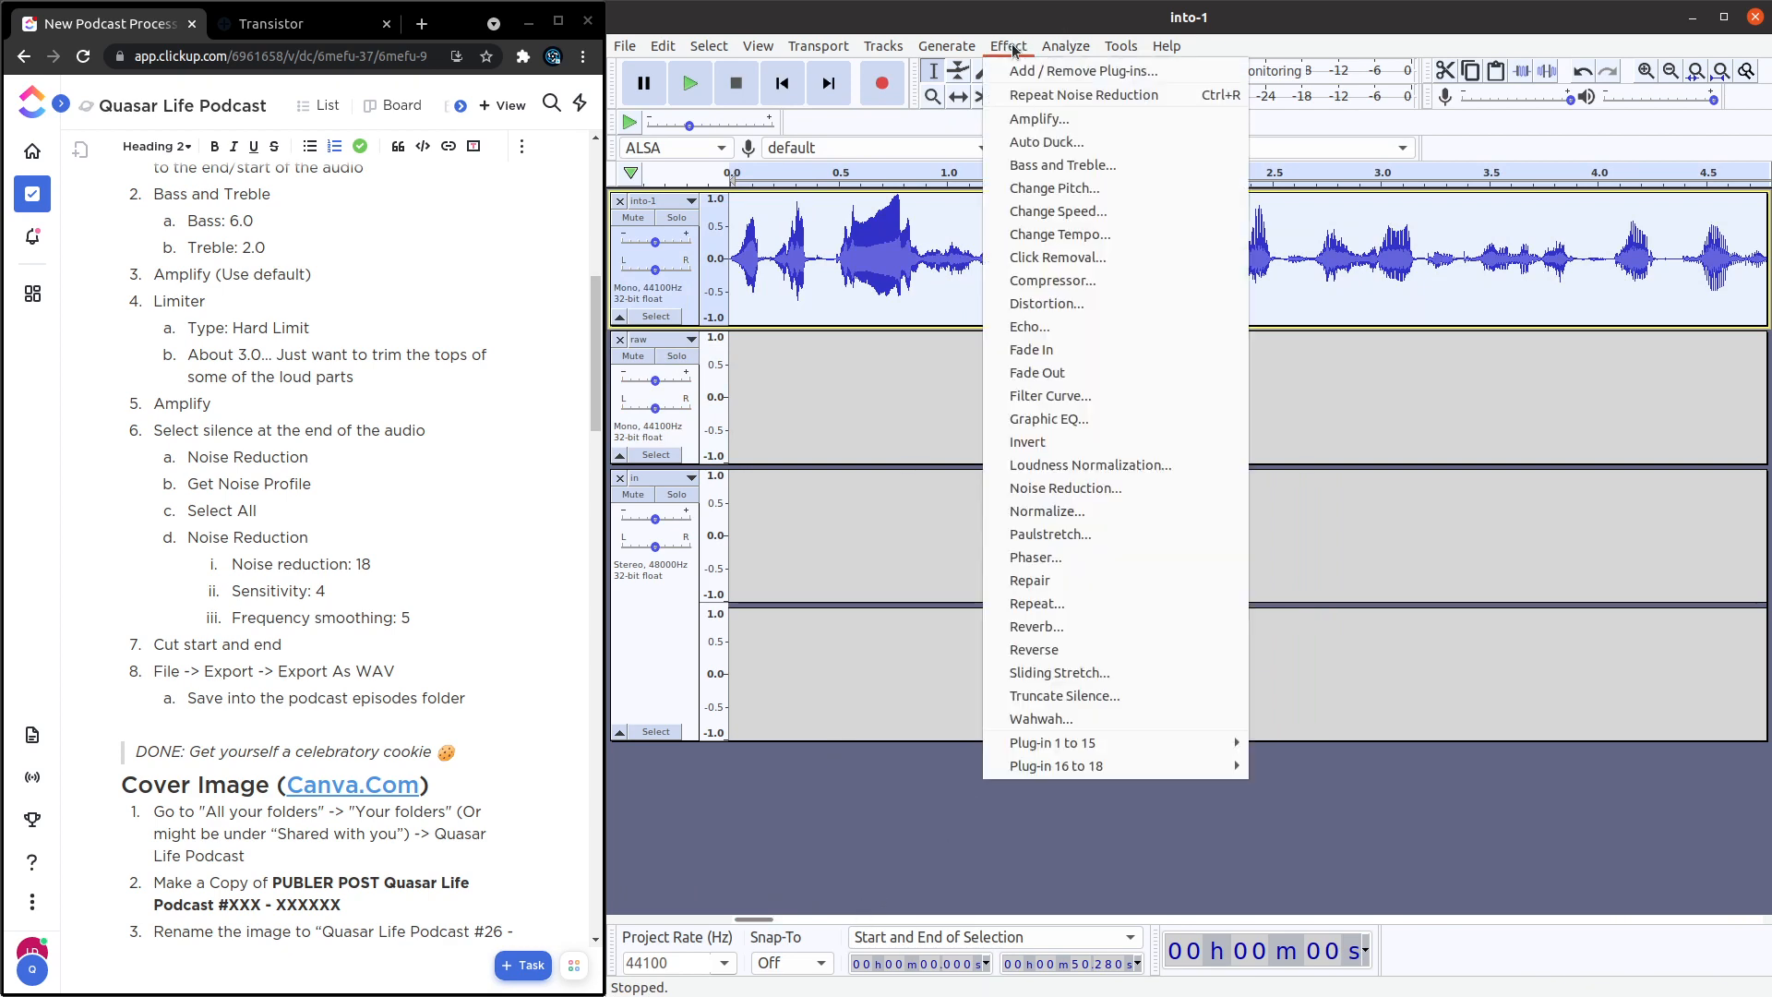
pyautogui.click(1155, 499)
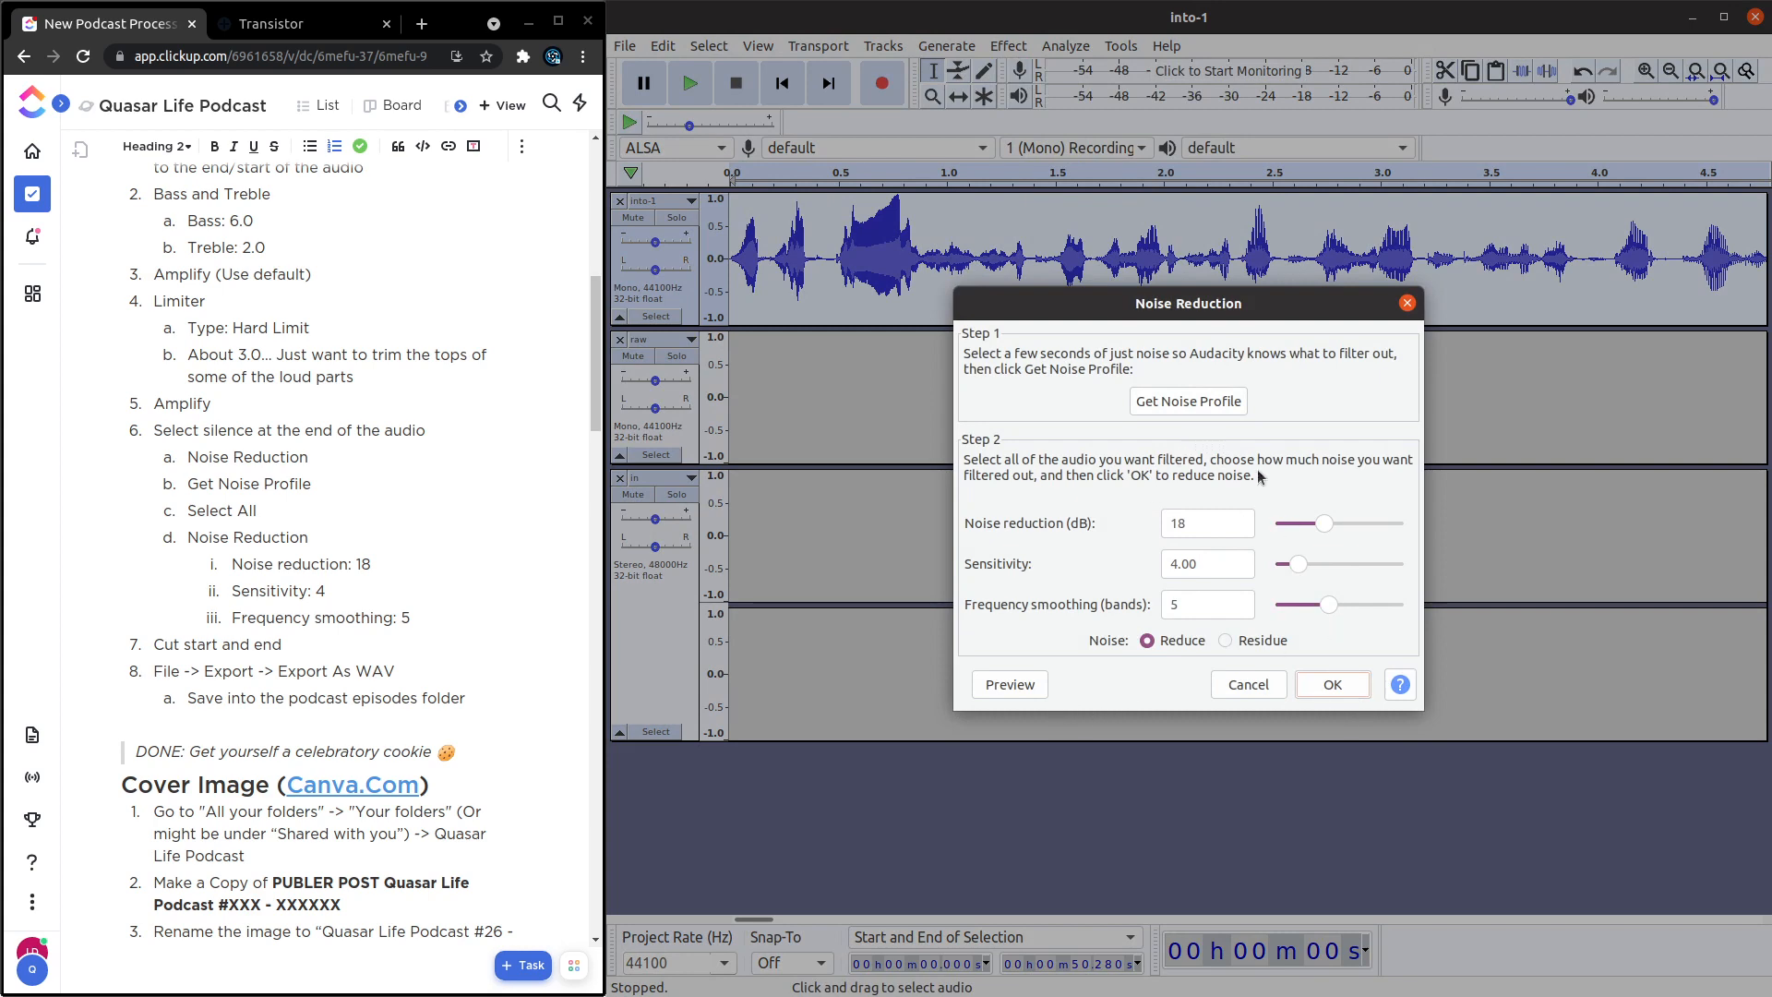
pyautogui.click(1334, 683)
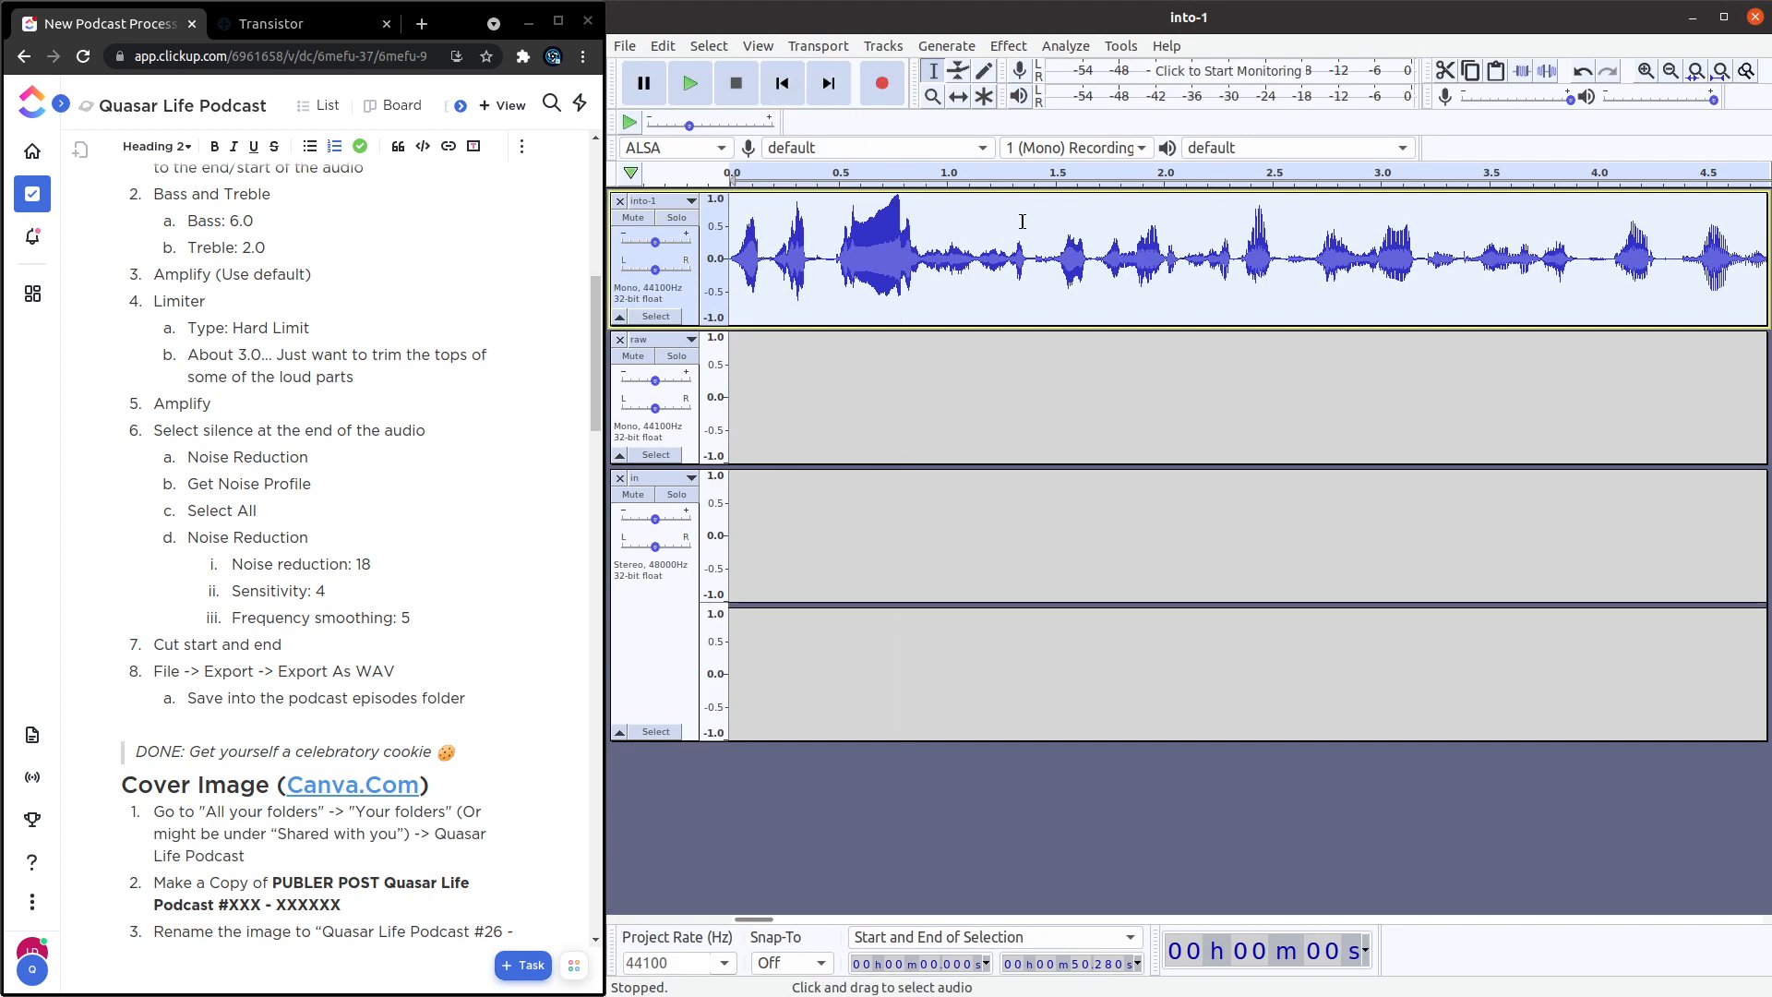
# Mute the raw and in tracks and play the silent tail of into-1 from about 48.8 s and 49.3 s.
pyautogui.click(775, 921)
pyautogui.moveTo(774, 923); pyautogui.dragTo(841, 937)
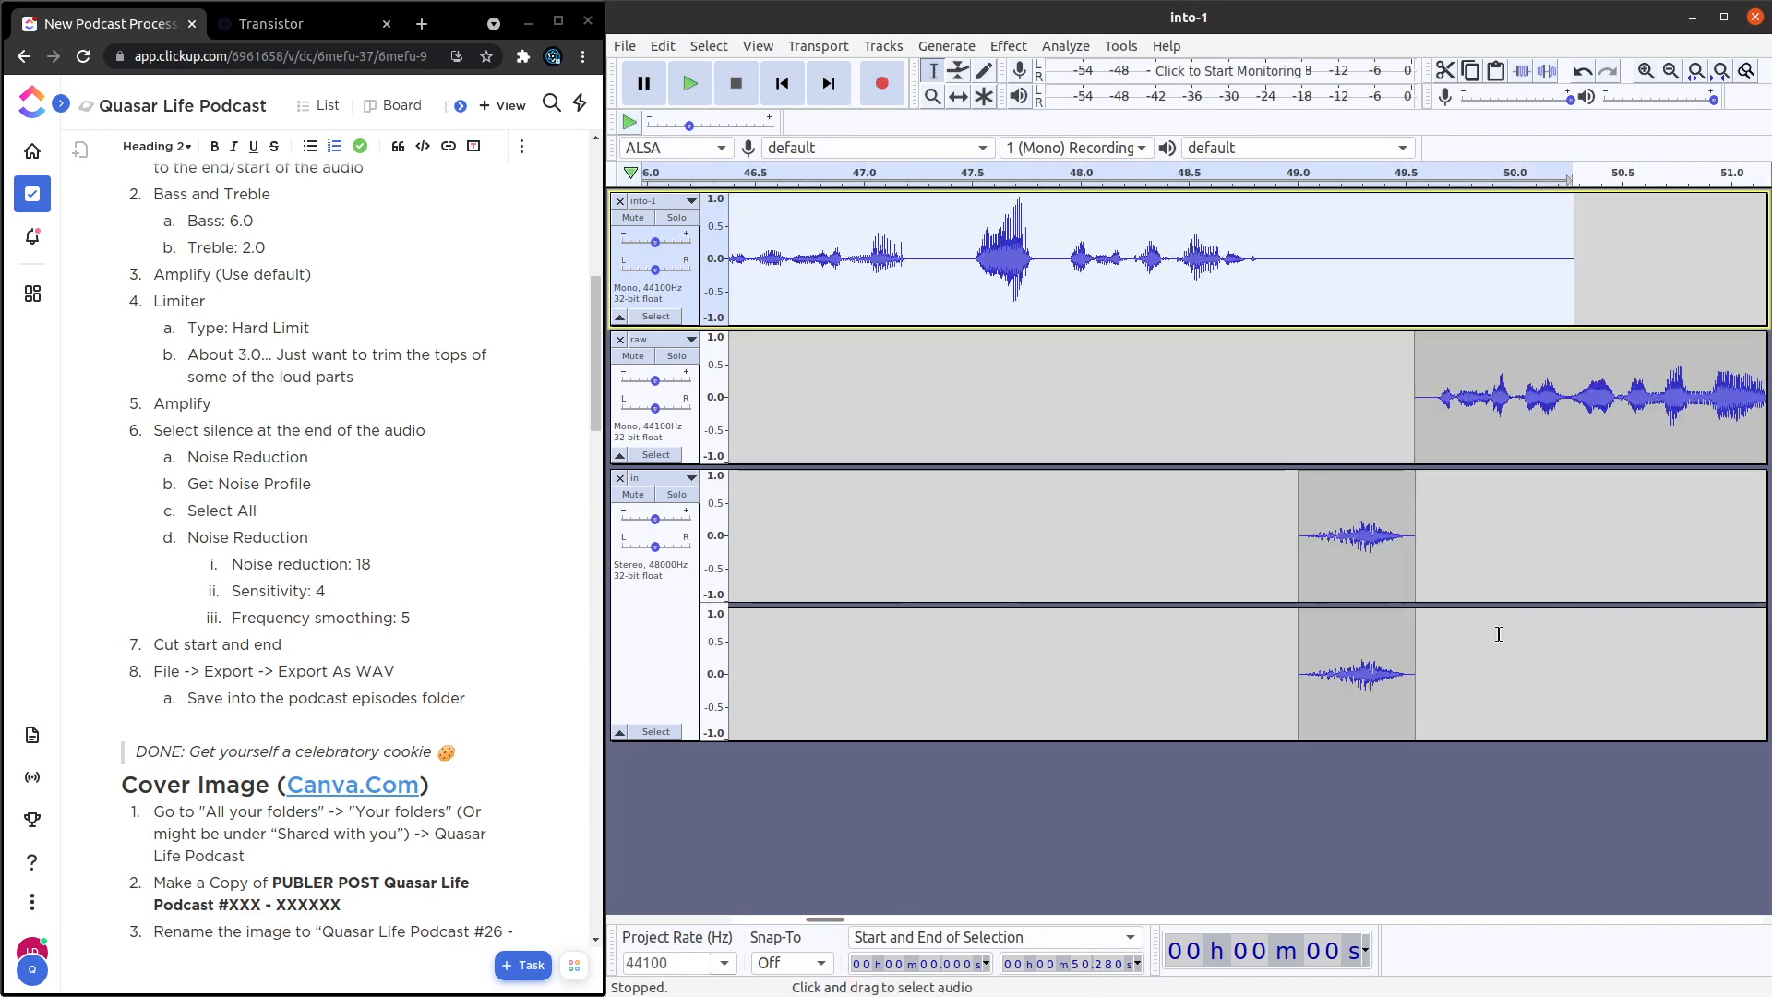
pyautogui.click(633, 355)
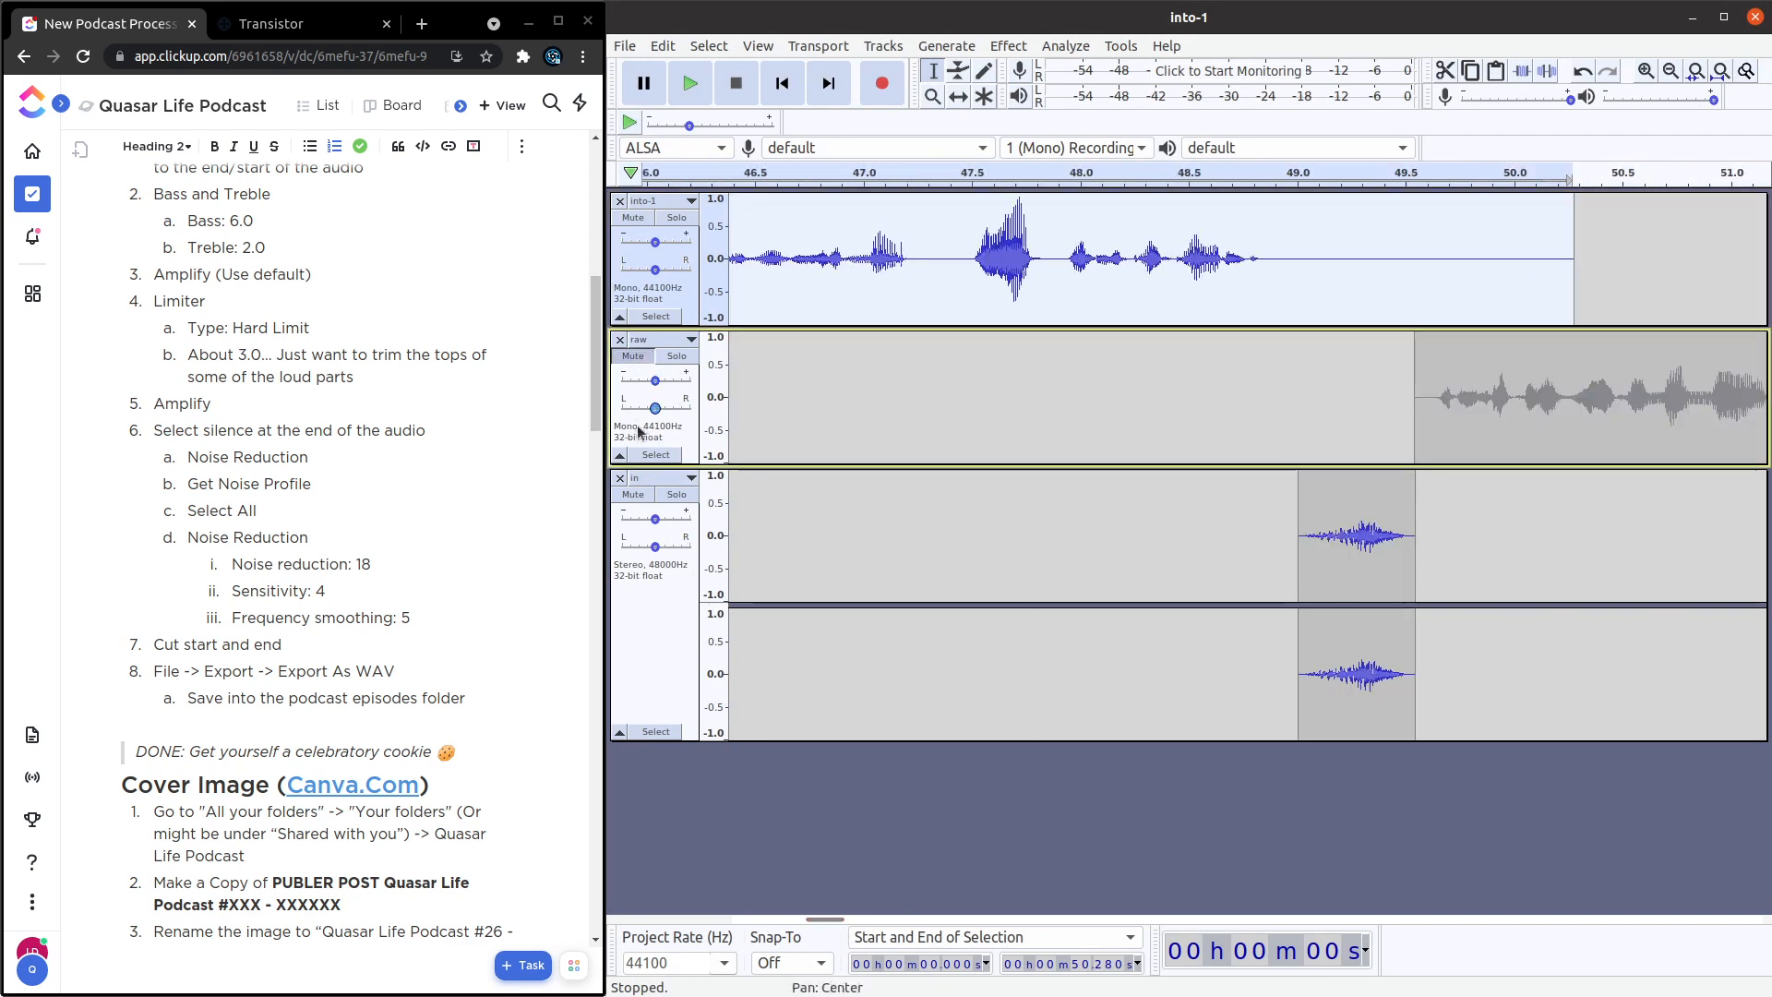
pyautogui.click(633, 494)
pyautogui.click(1260, 233)
pyautogui.press('space')
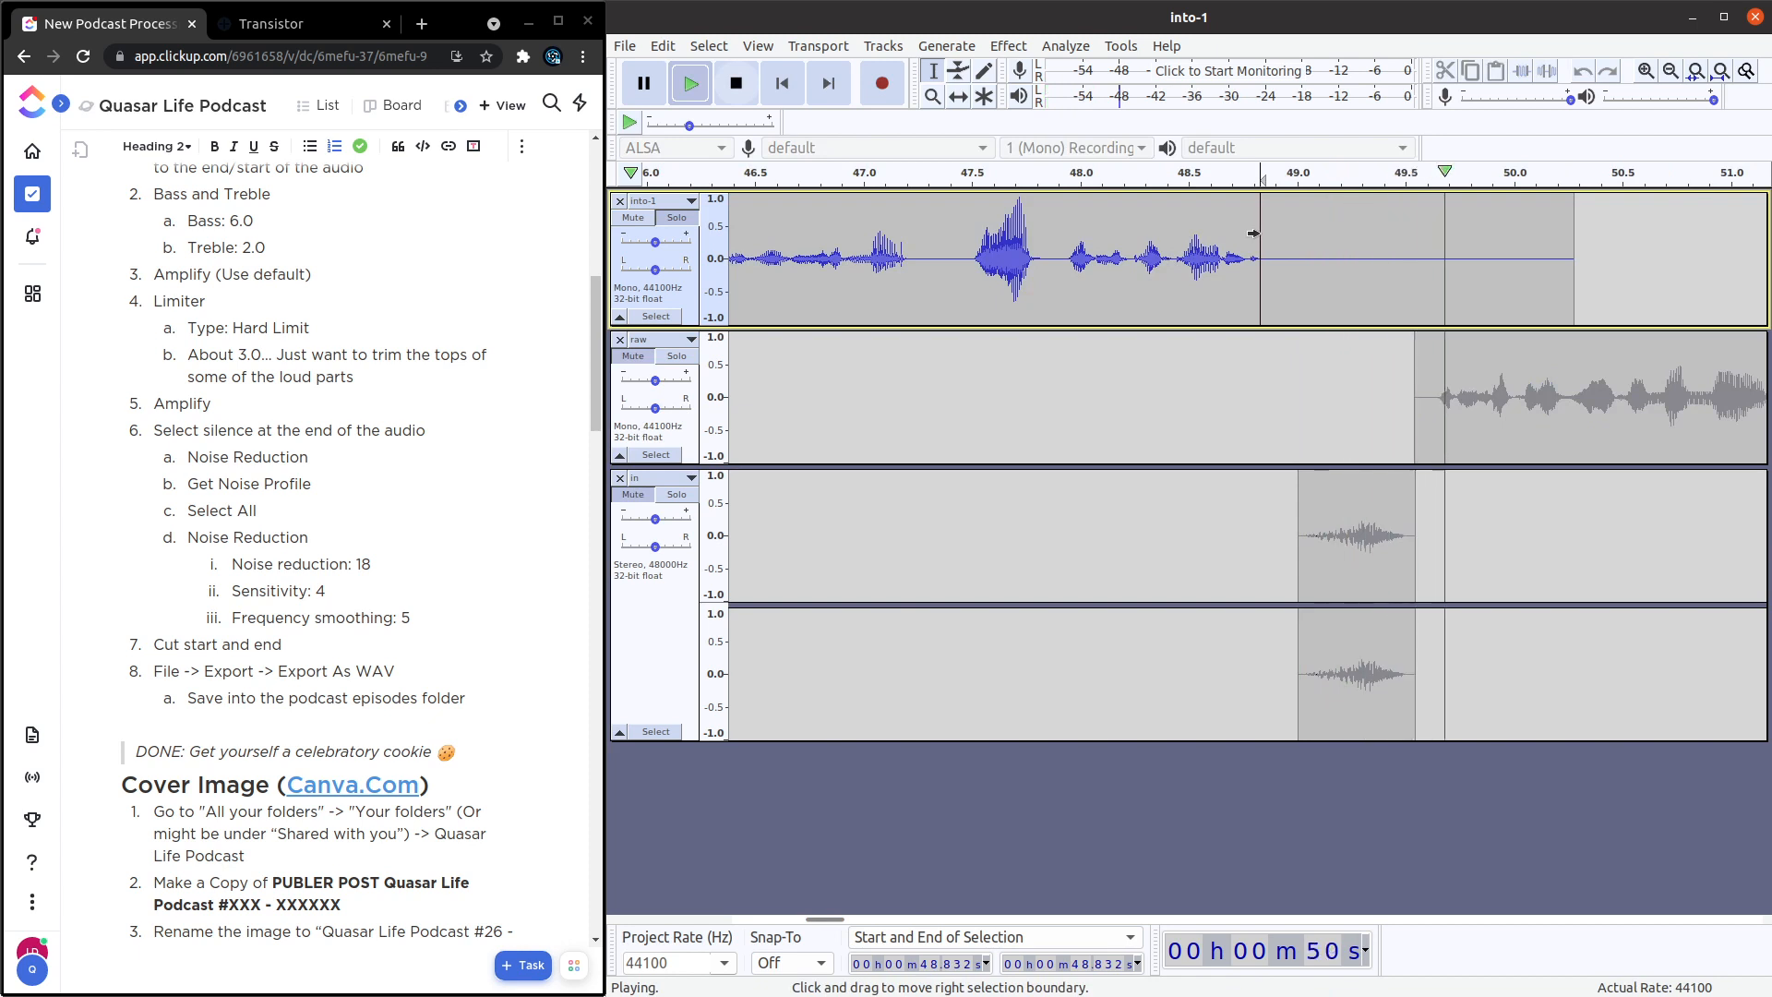
pyautogui.press('space')
pyautogui.click(1363, 254)
pyautogui.press('space')
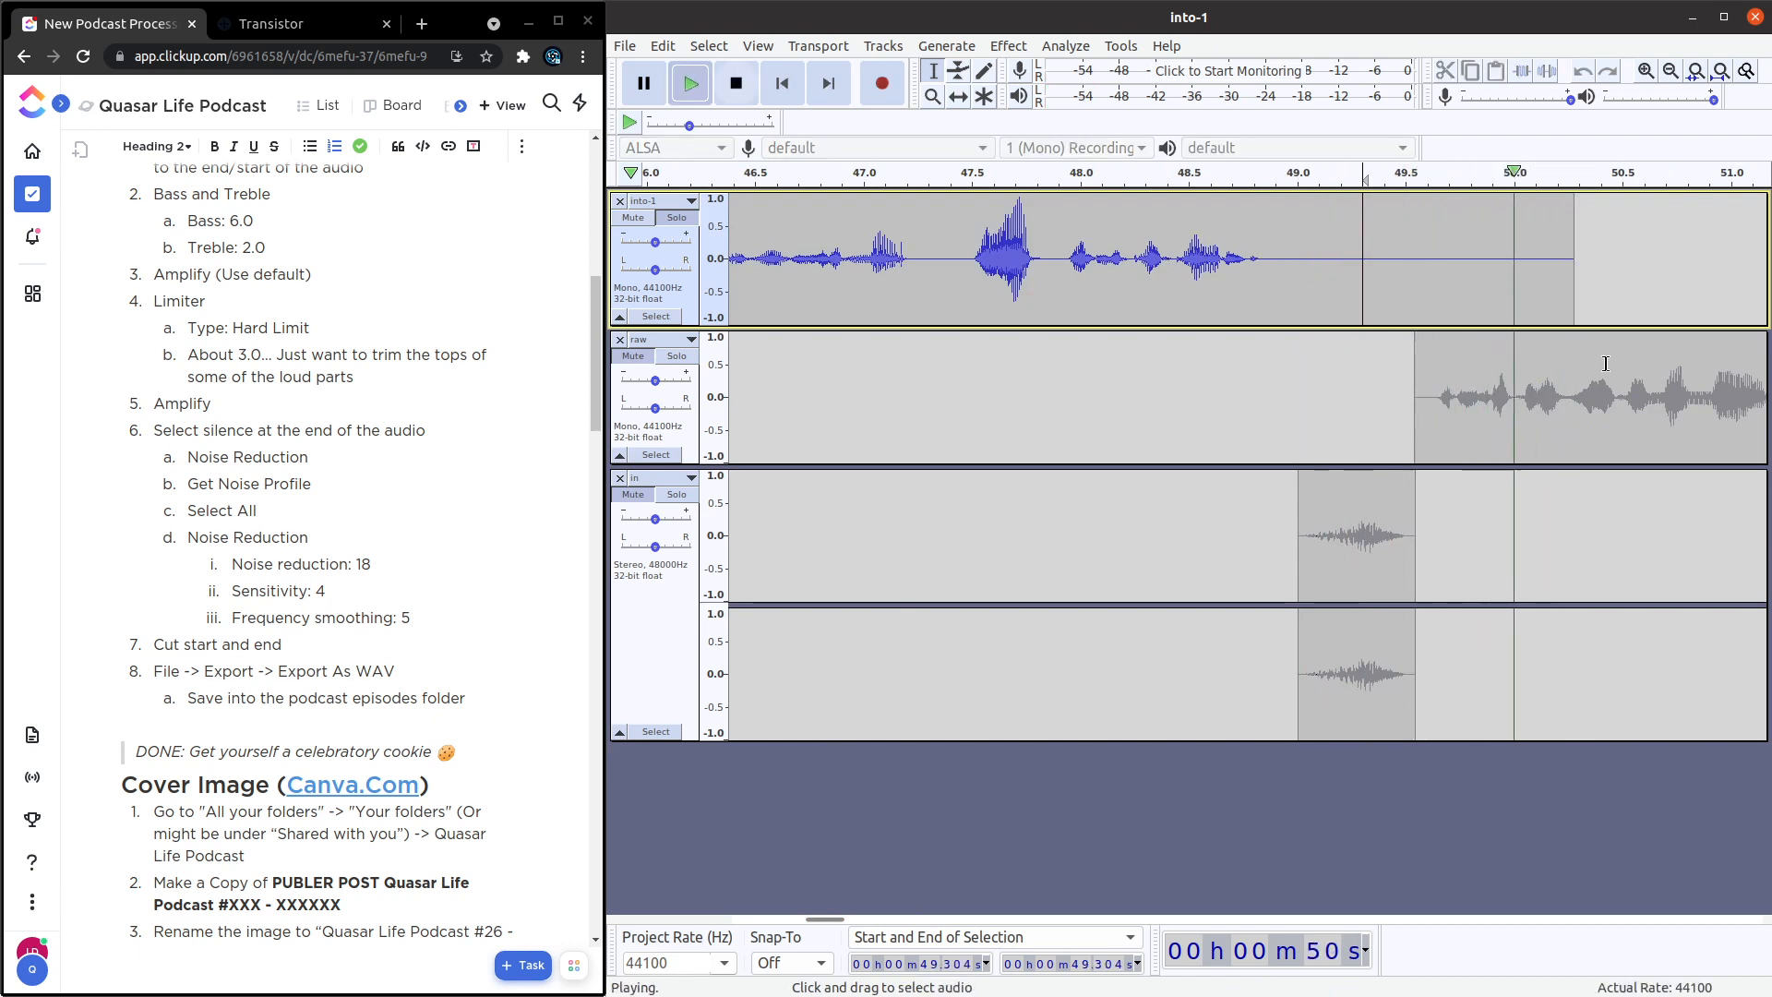
pyautogui.press('space')
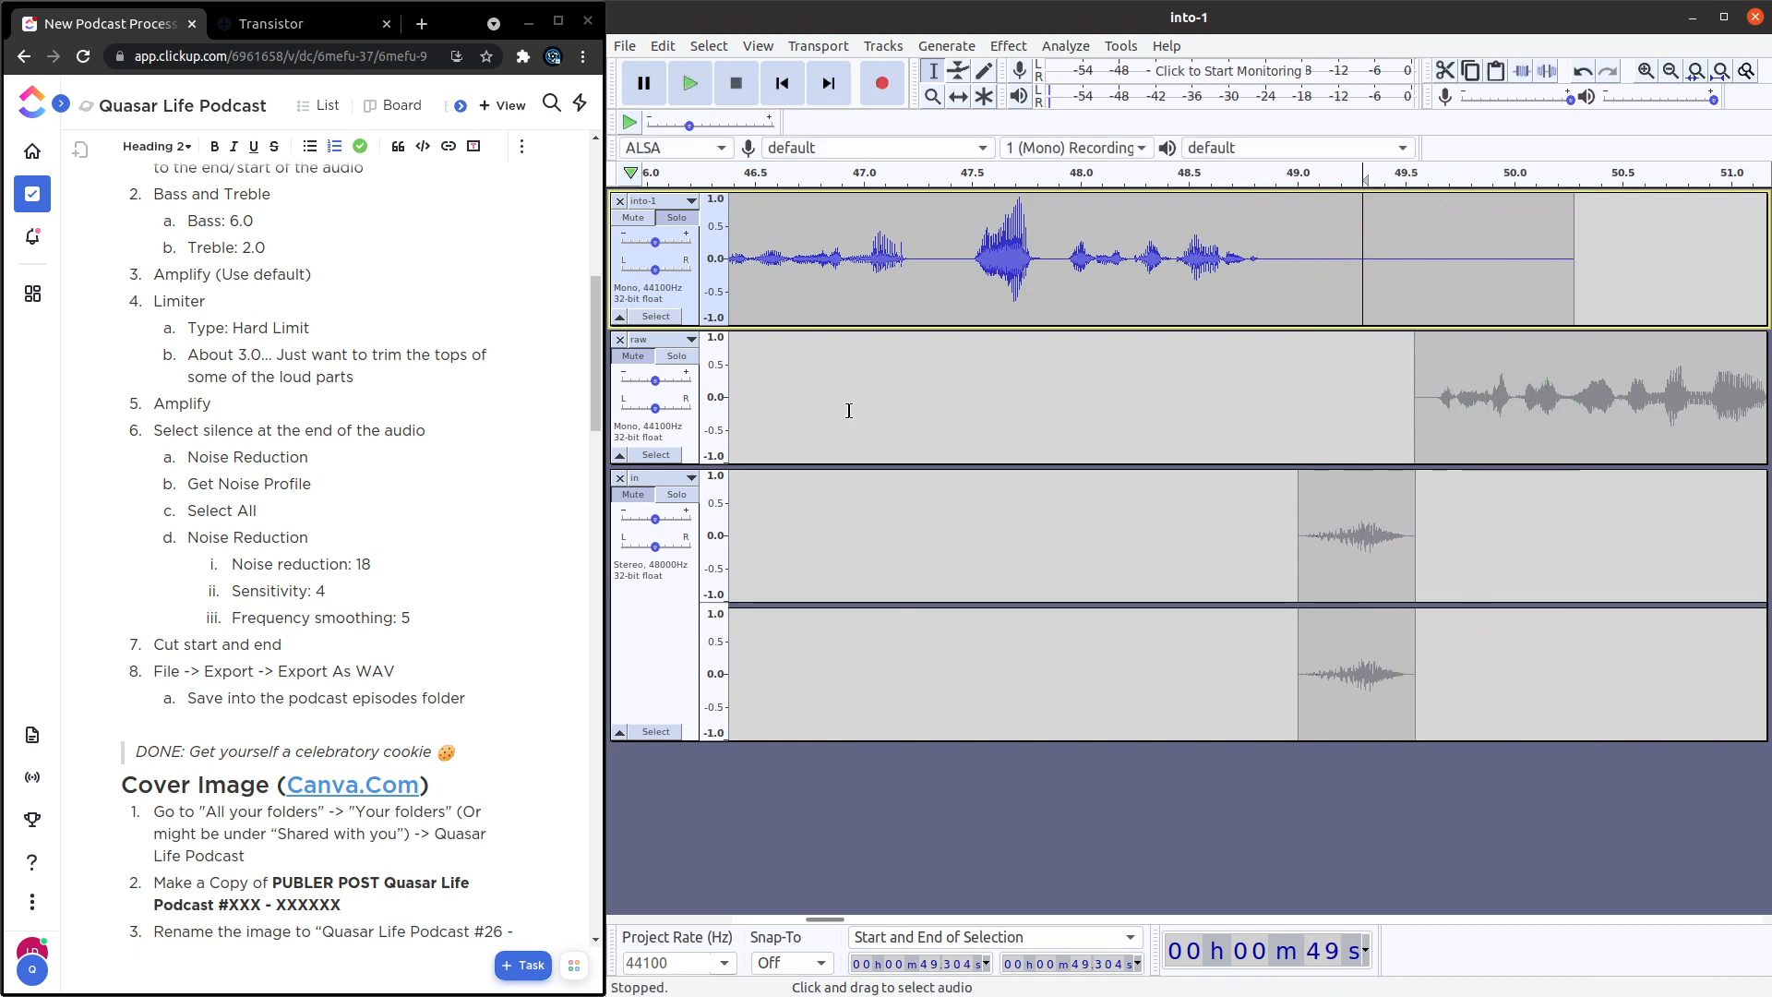
# Unmute the in and raw tracks and play the transition from the intro through the jingle from about 47.3 s.
pyautogui.click(633, 494)
pyautogui.click(634, 355)
pyautogui.click(884, 203)
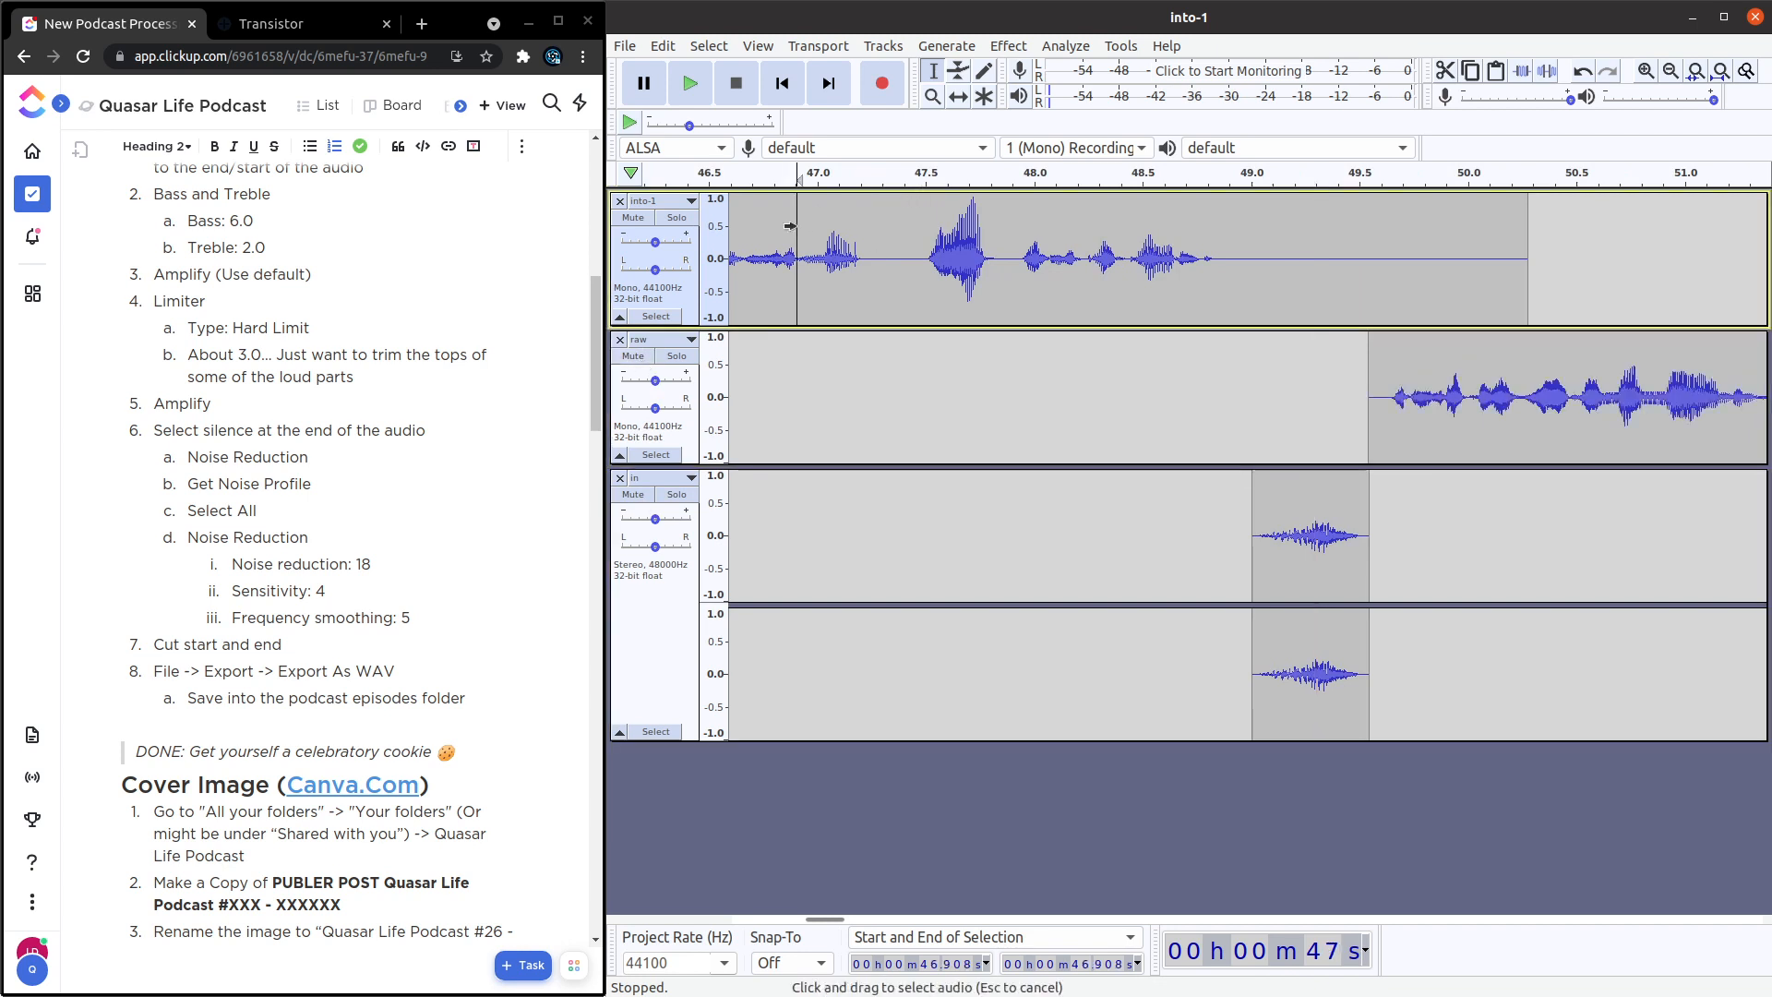
pyautogui.press('space')
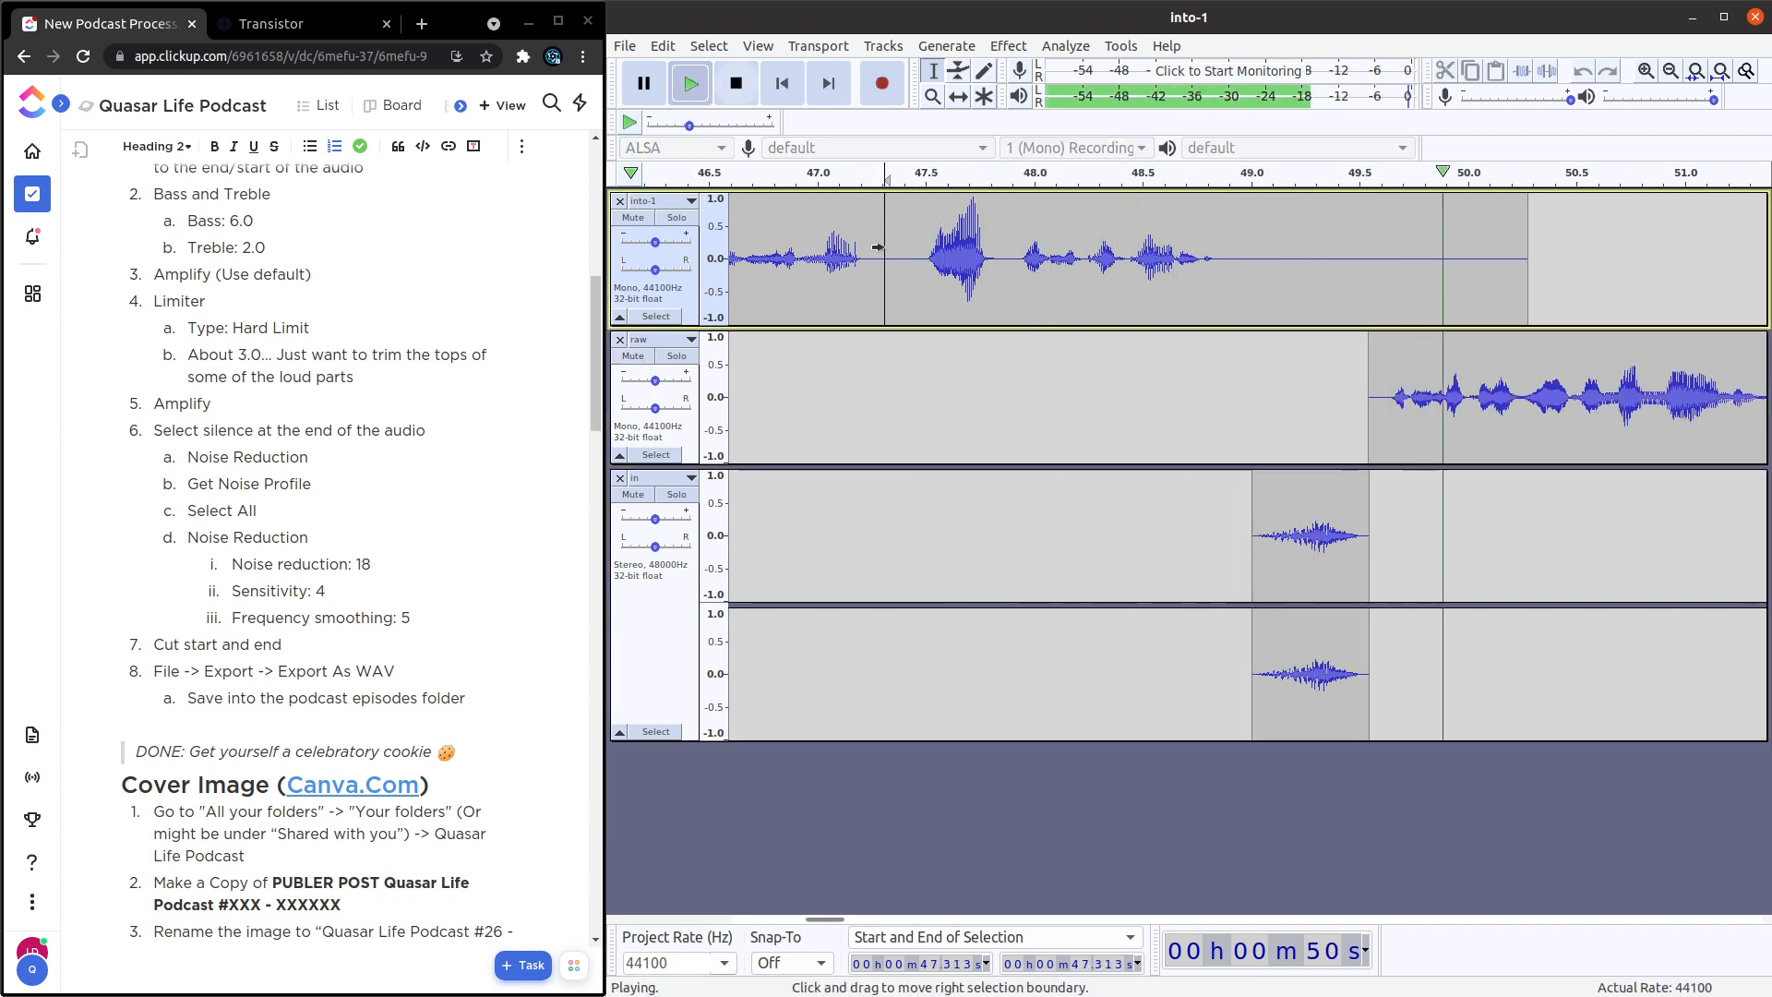
pyautogui.click(735, 84)
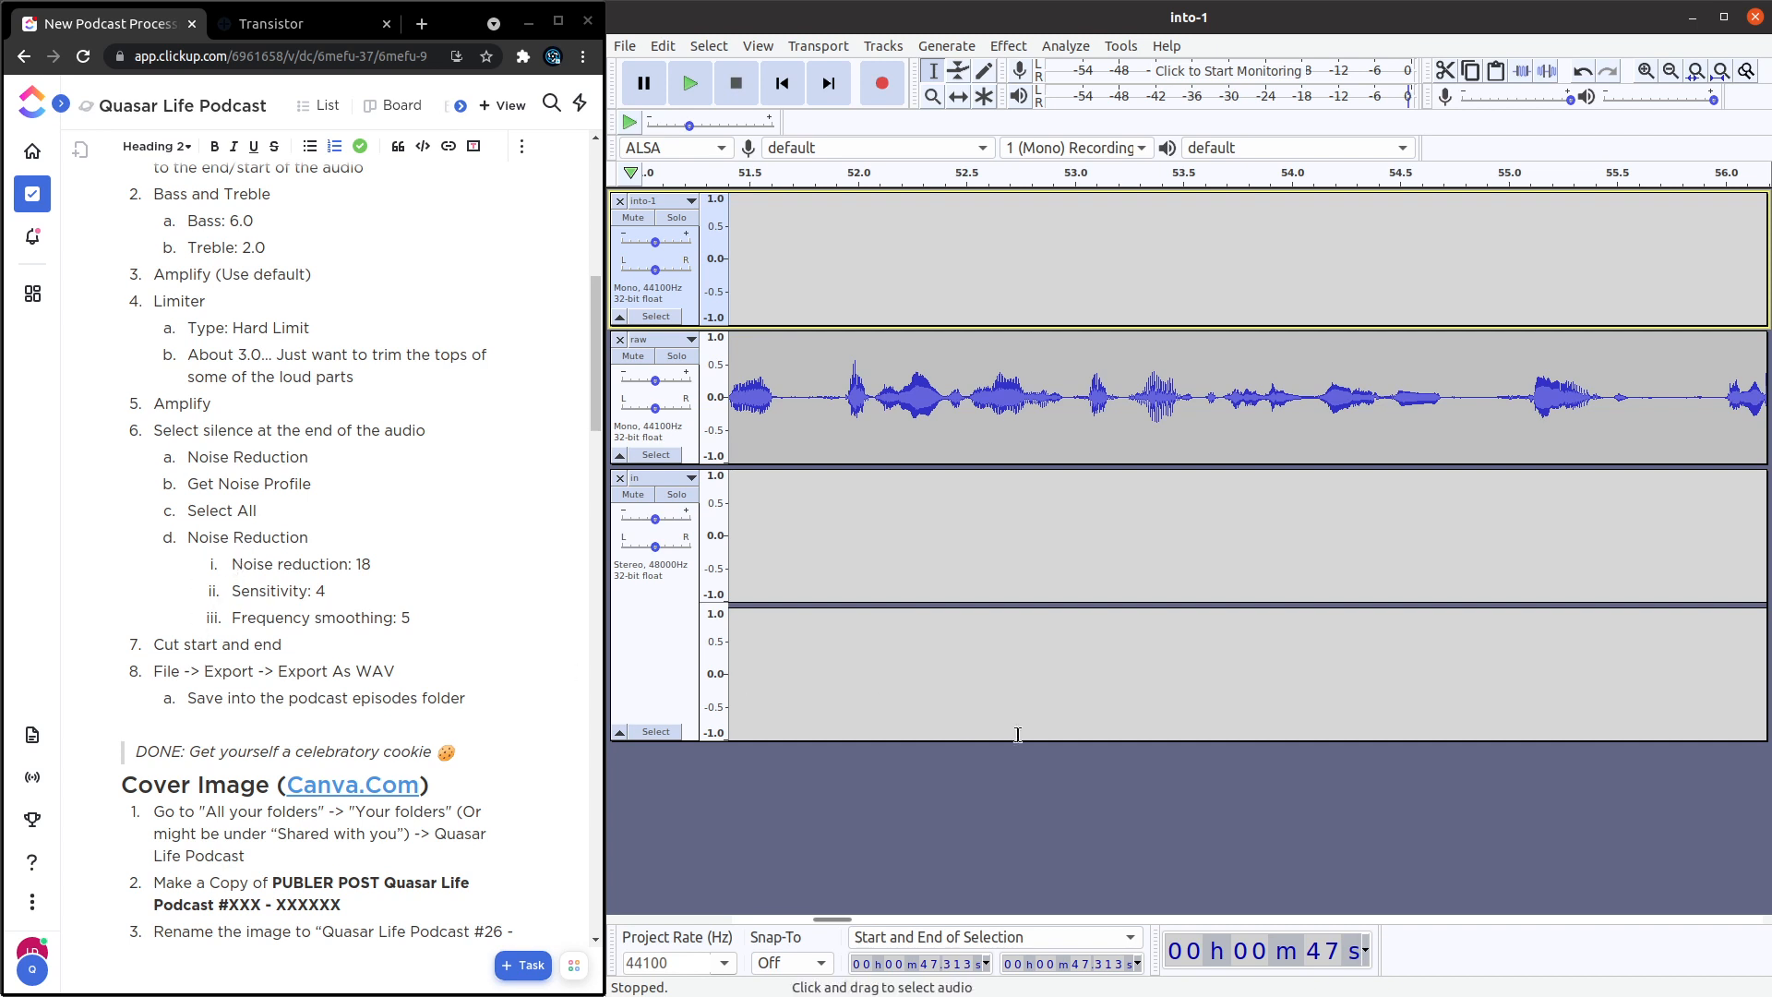
# Delete the silence at the end of the raw track, from about 10:45.68 to 10:47.58.
pyautogui.moveTo(831, 920); pyautogui.dragTo(1751, 907)
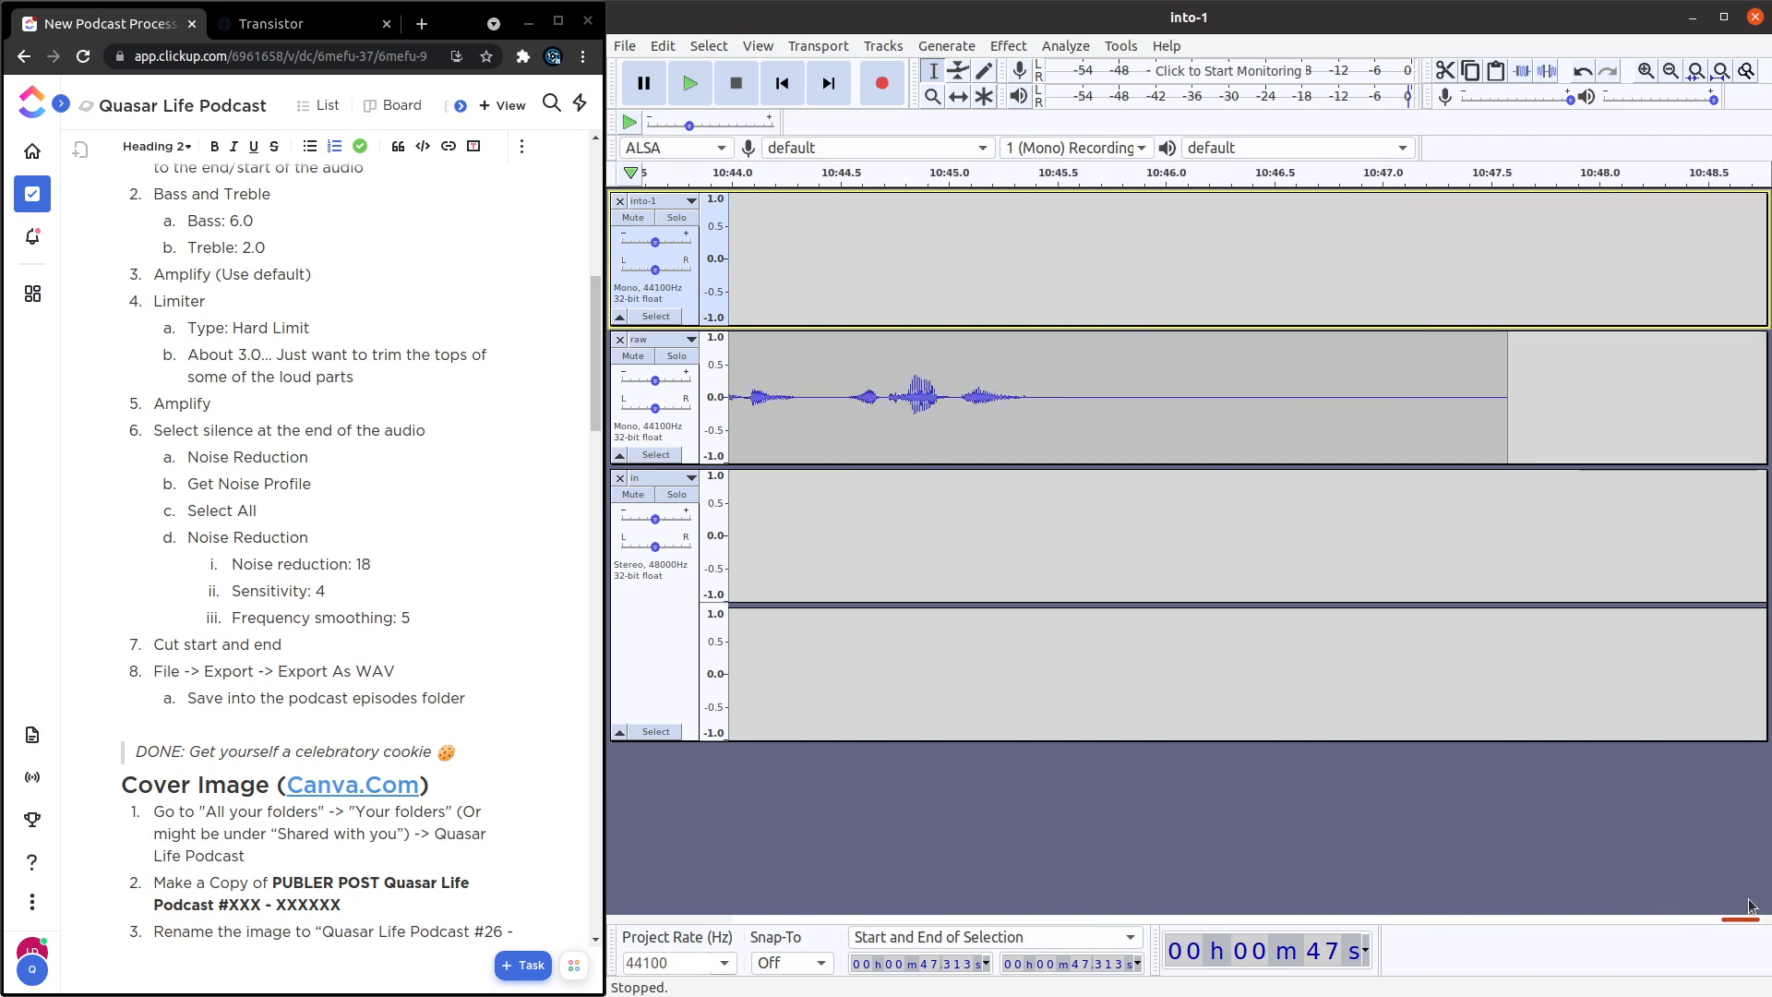
pyautogui.moveTo(1097, 391); pyautogui.dragTo(1514, 396)
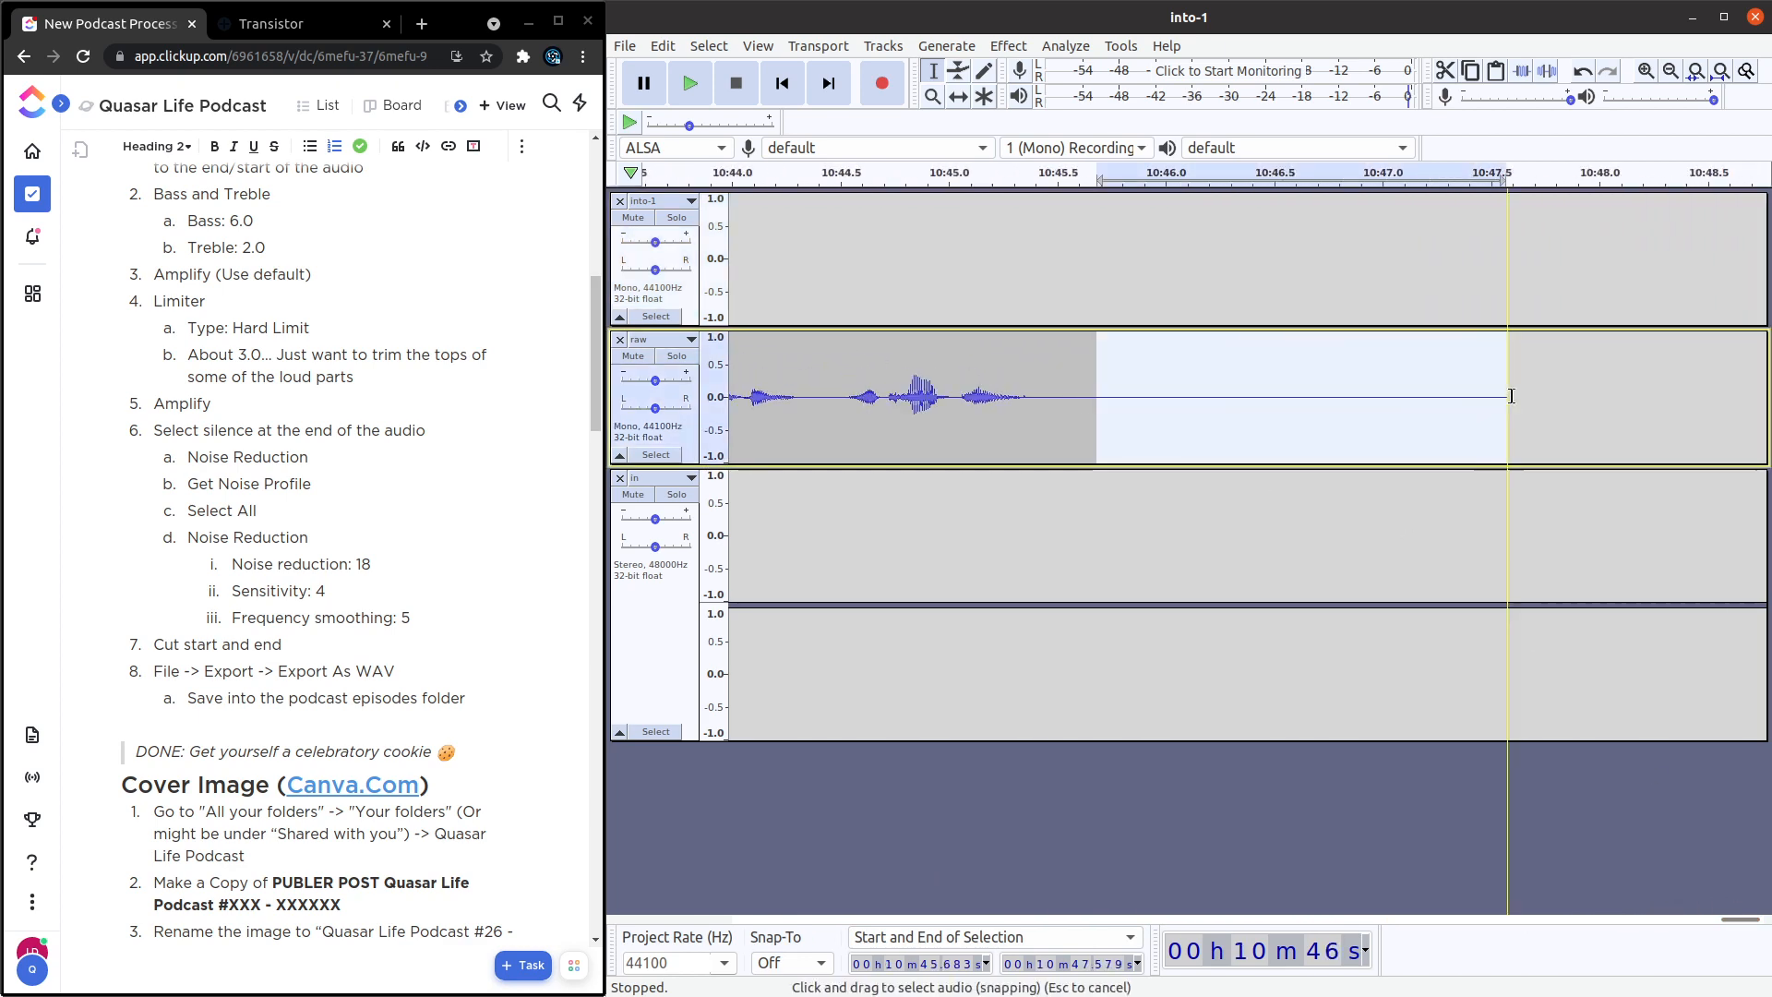
pyautogui.press('Delete')
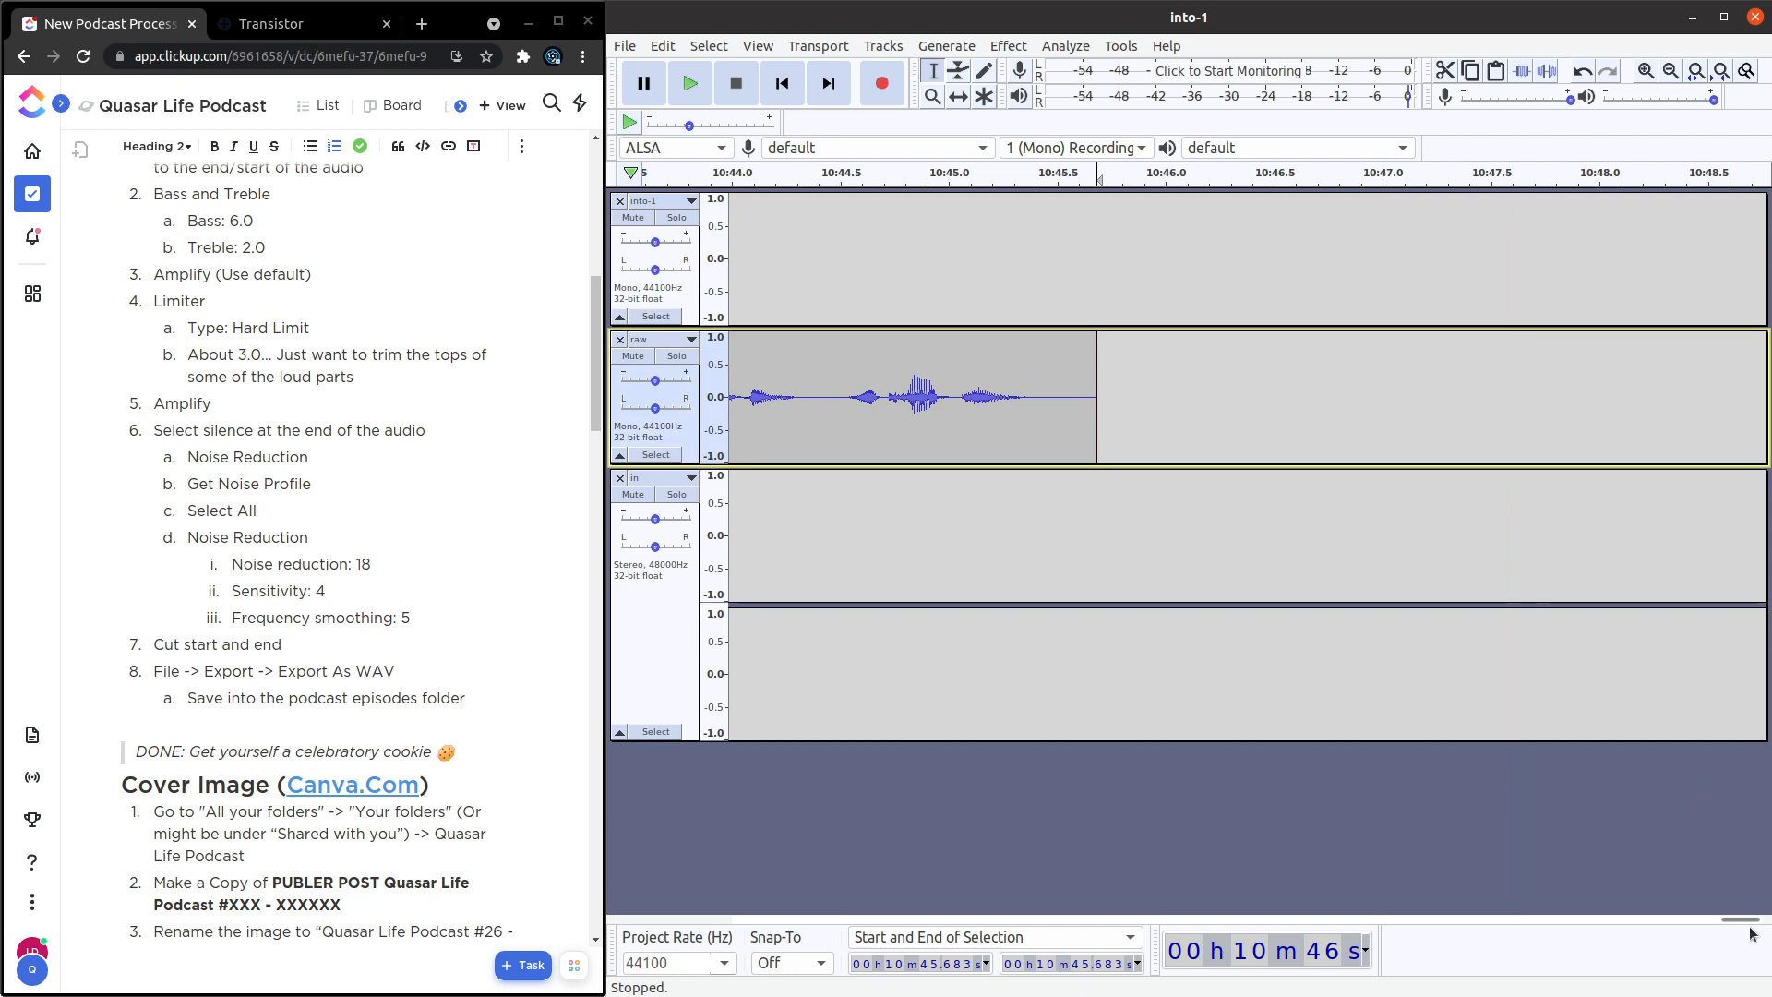
# Start a WAV export of the project and choose the Quasar Life Podcast episode folder 37 as its destination.
pyautogui.moveTo(1739, 919); pyautogui.dragTo(669, 882)
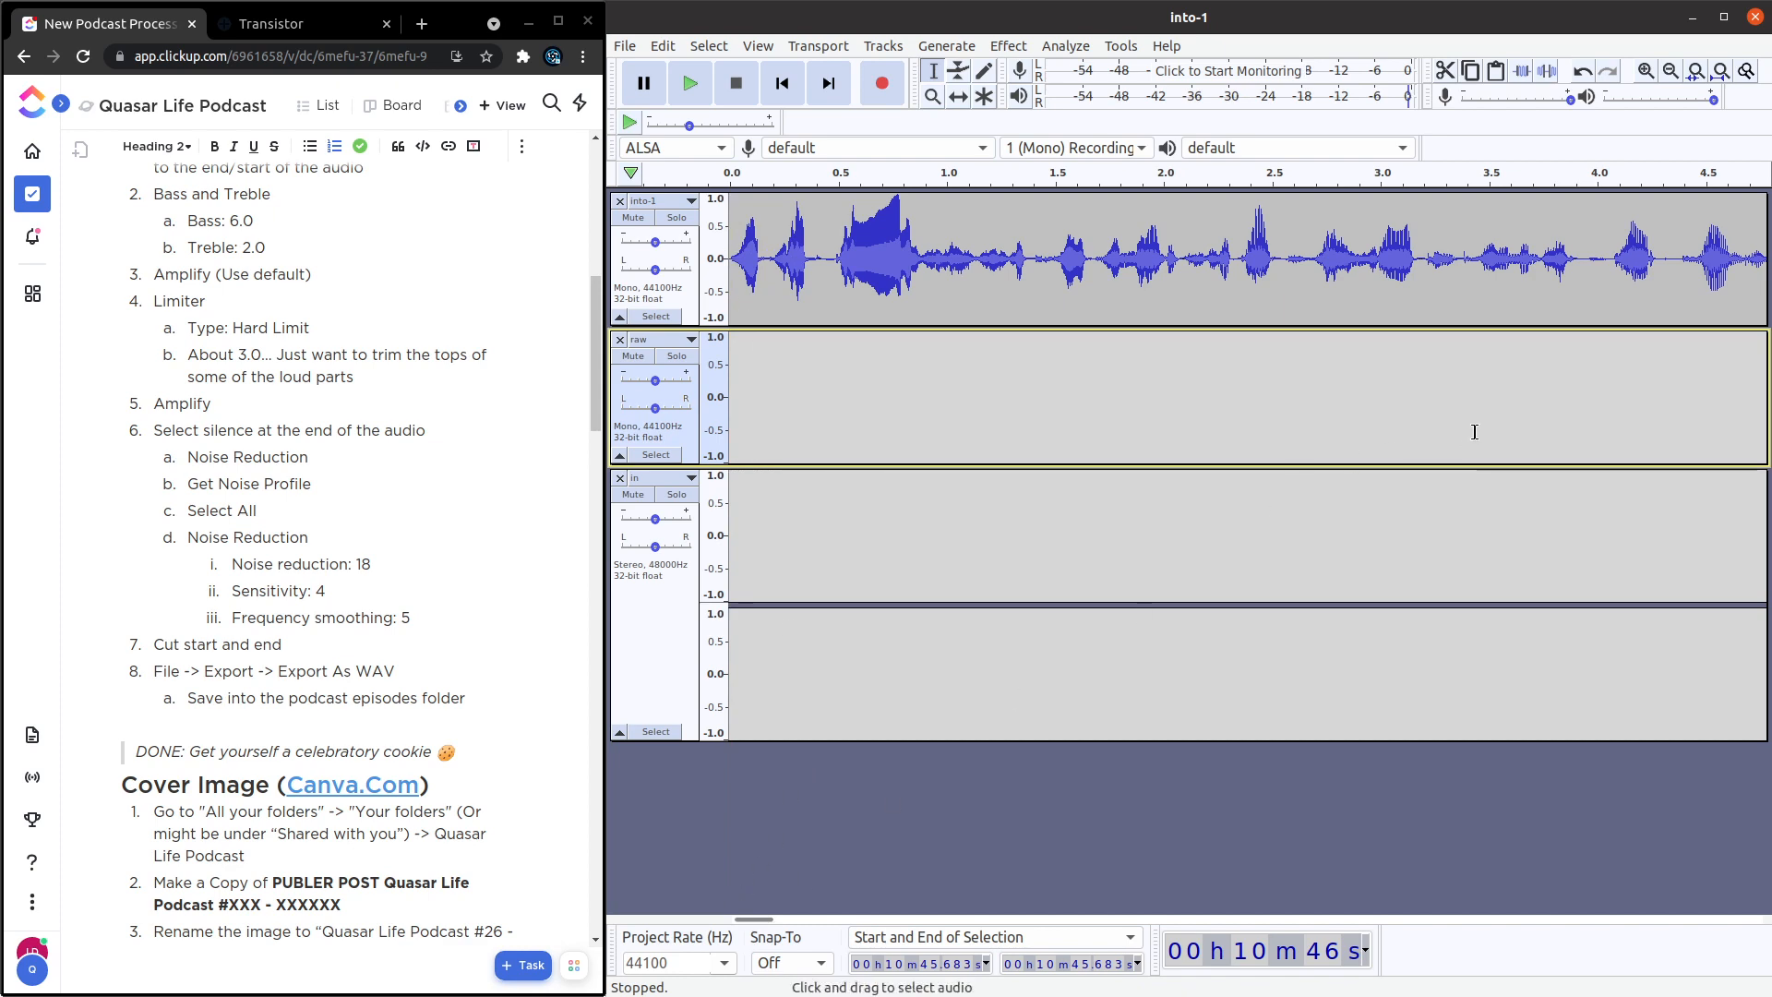
pyautogui.scroll(-2, 1538, 432)
pyautogui.scroll(-3, 1538, 432)
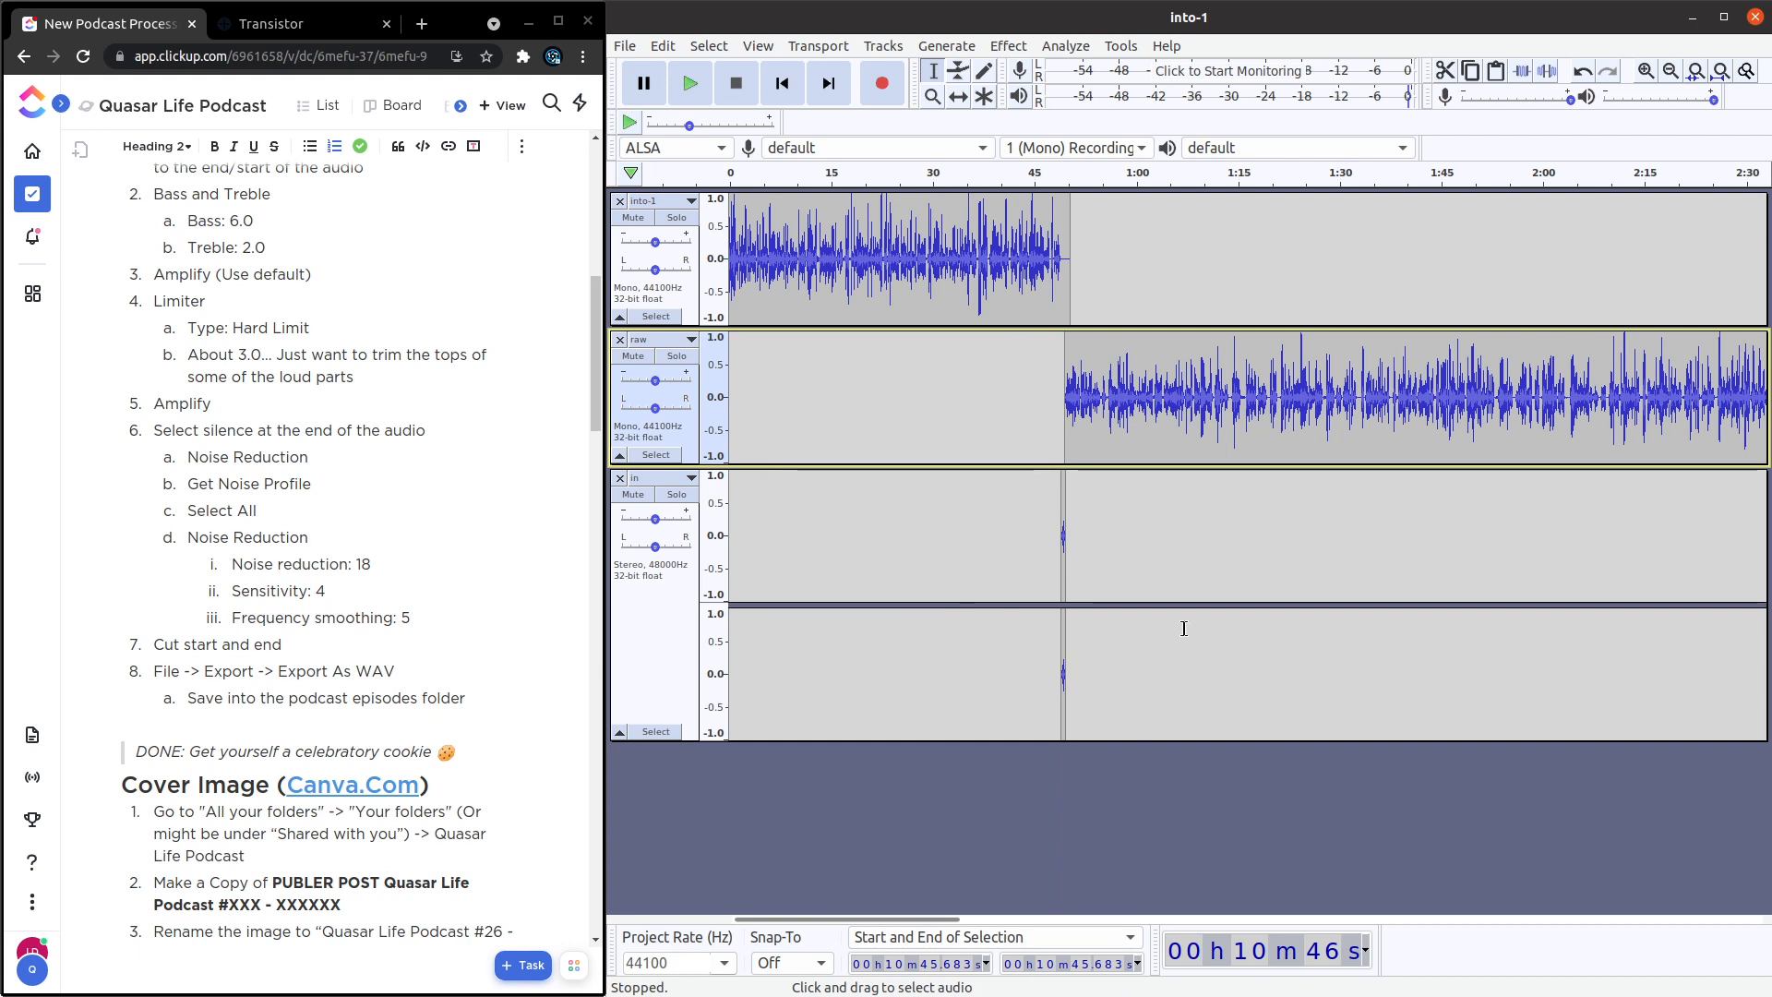
pyautogui.click(1027, 398)
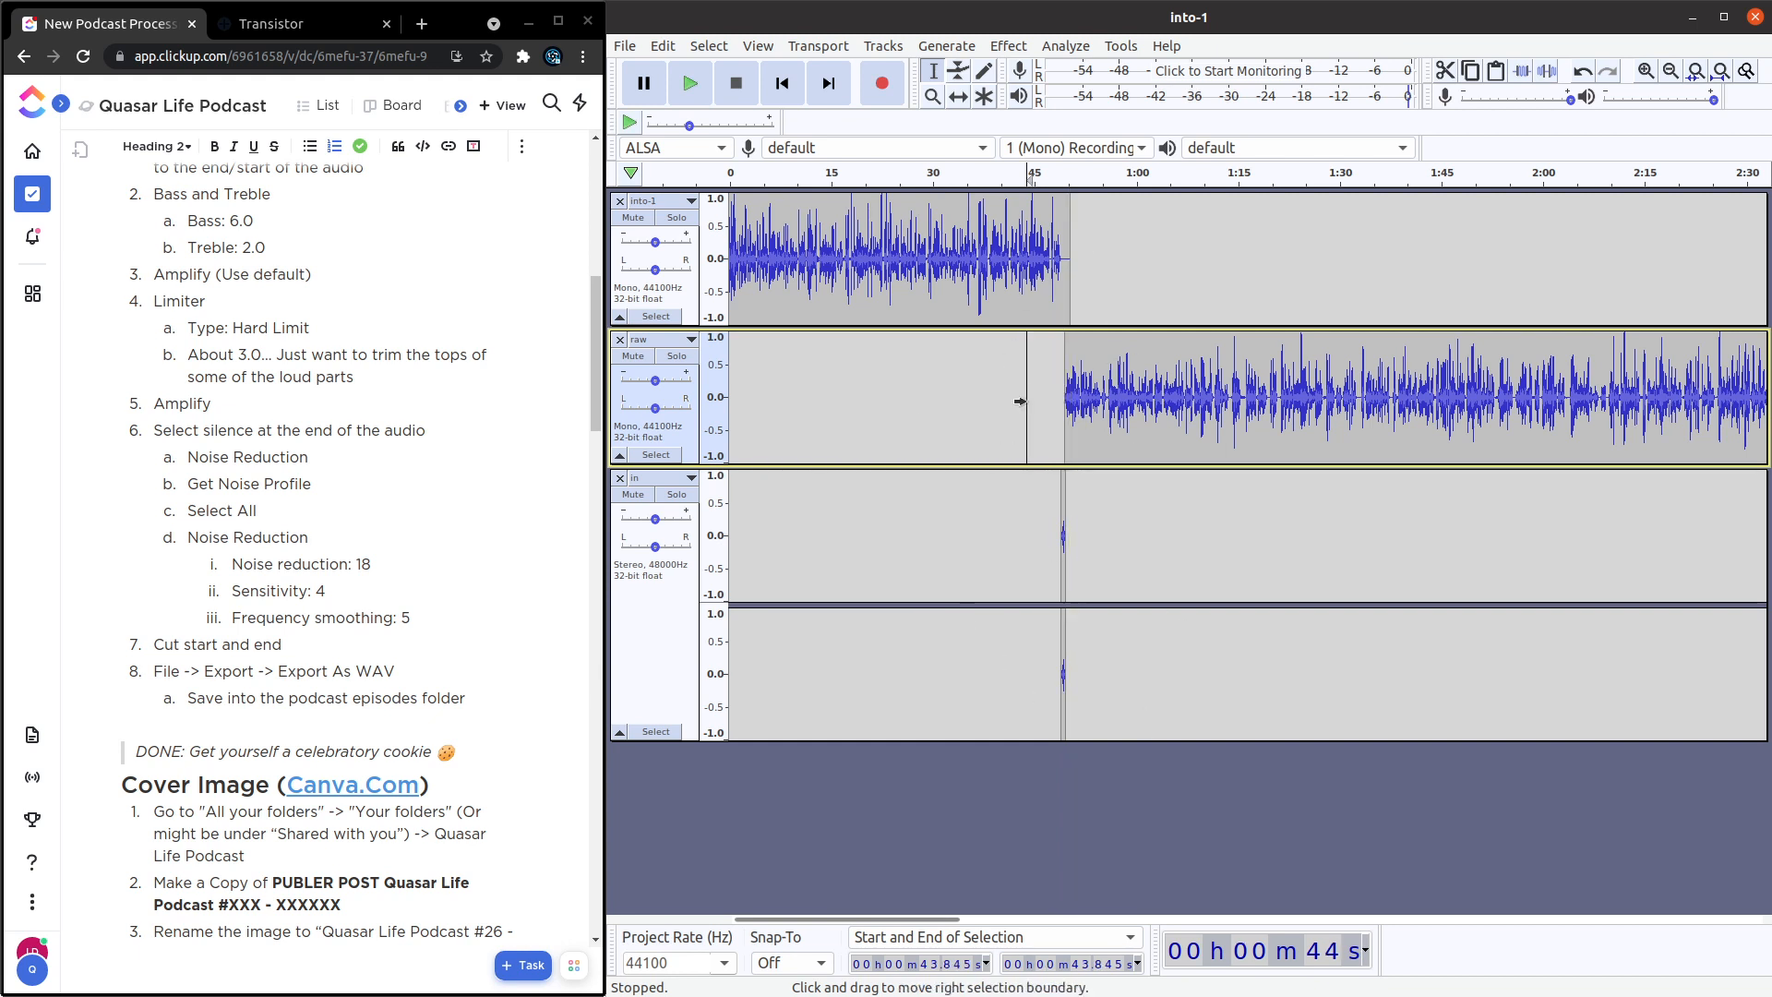
pyautogui.click(625, 46)
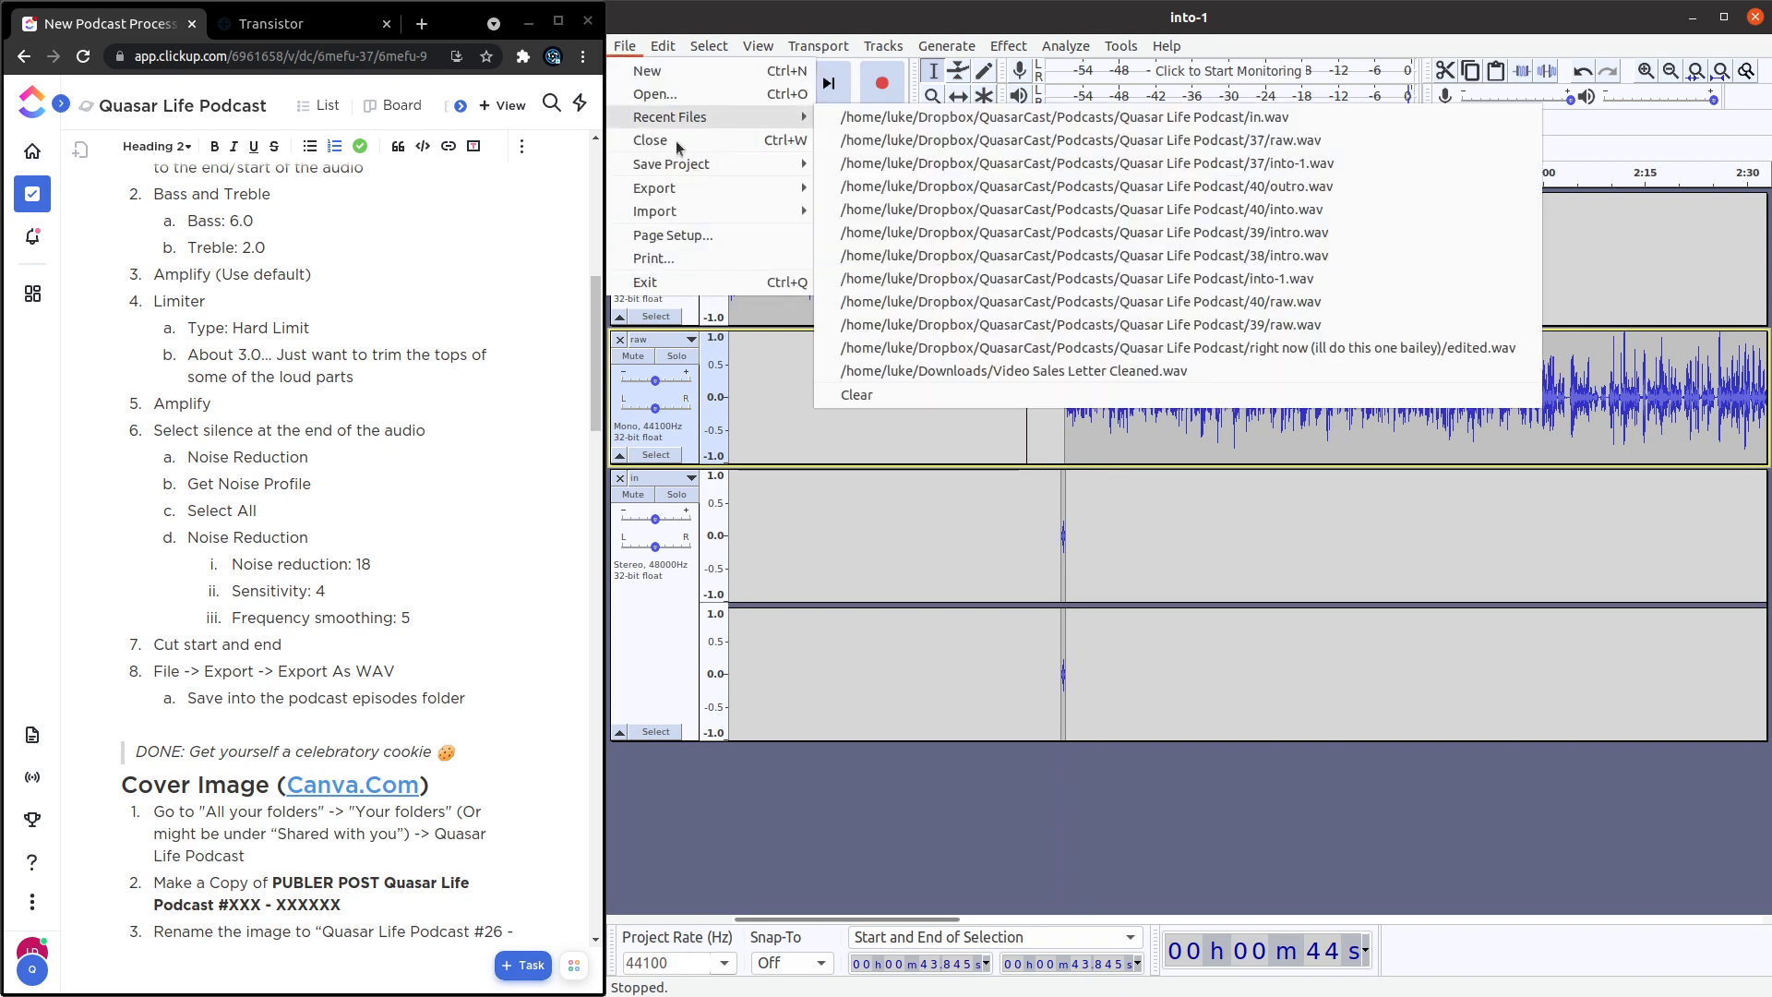
pyautogui.moveTo(791, 188)
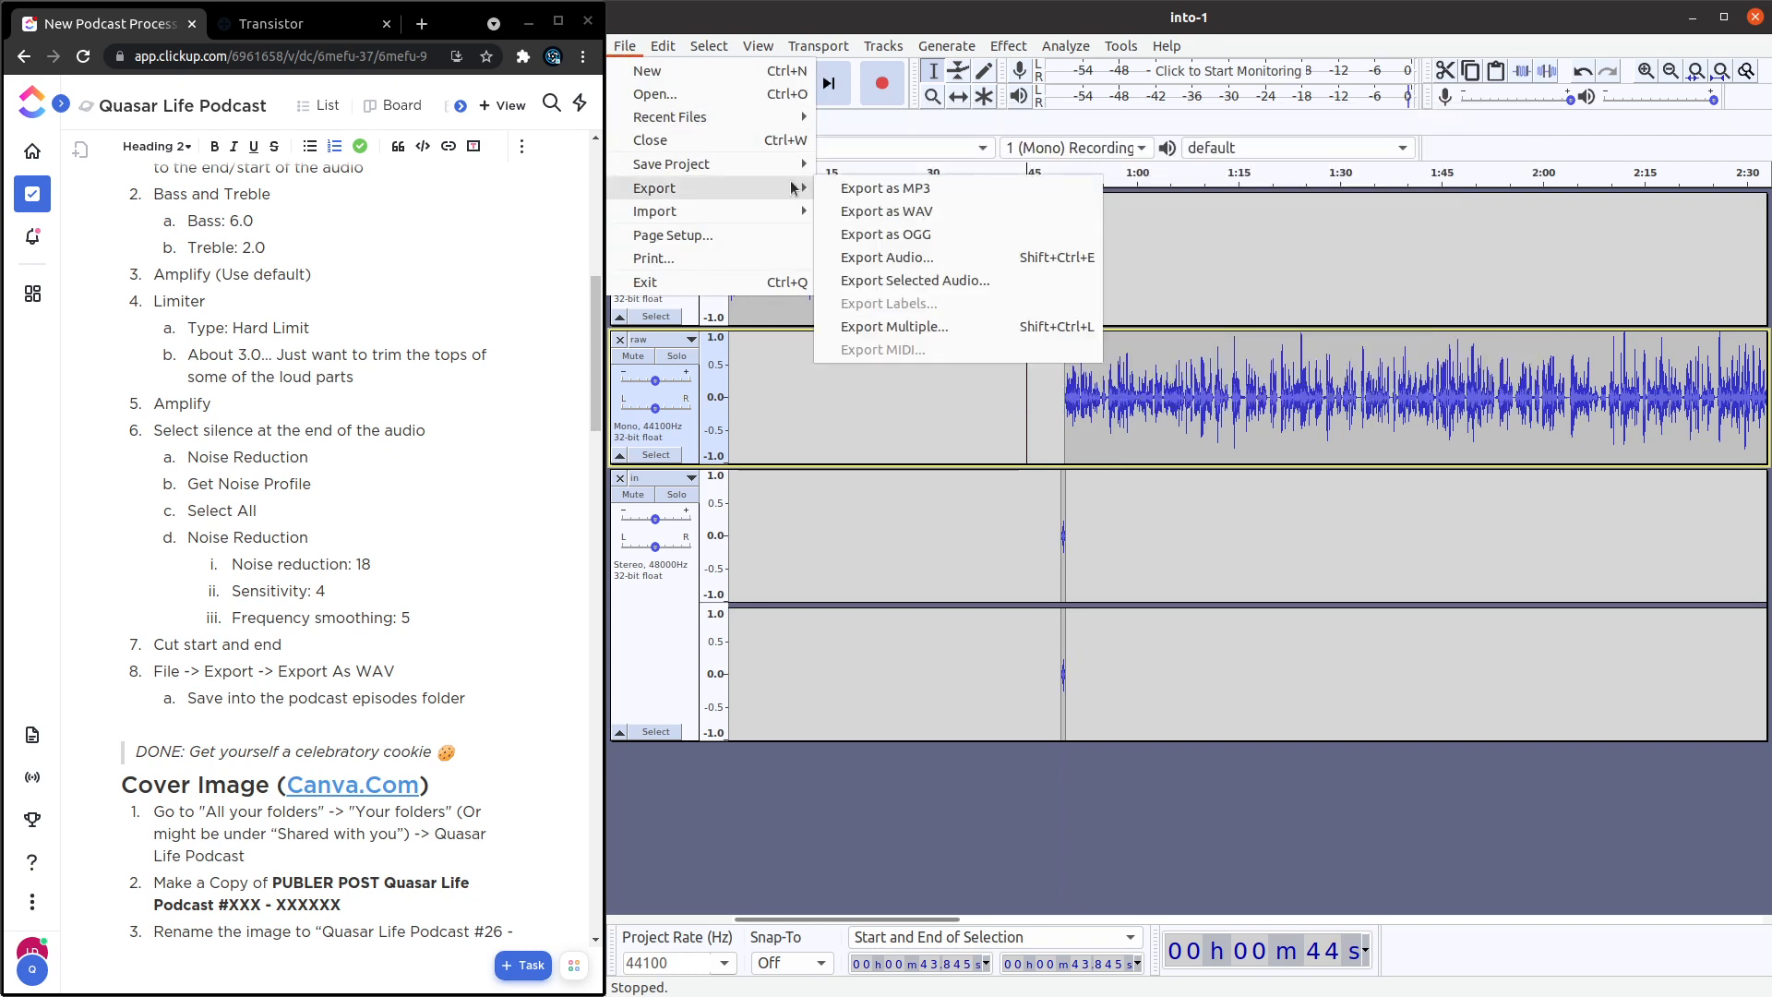
pyautogui.click(891, 210)
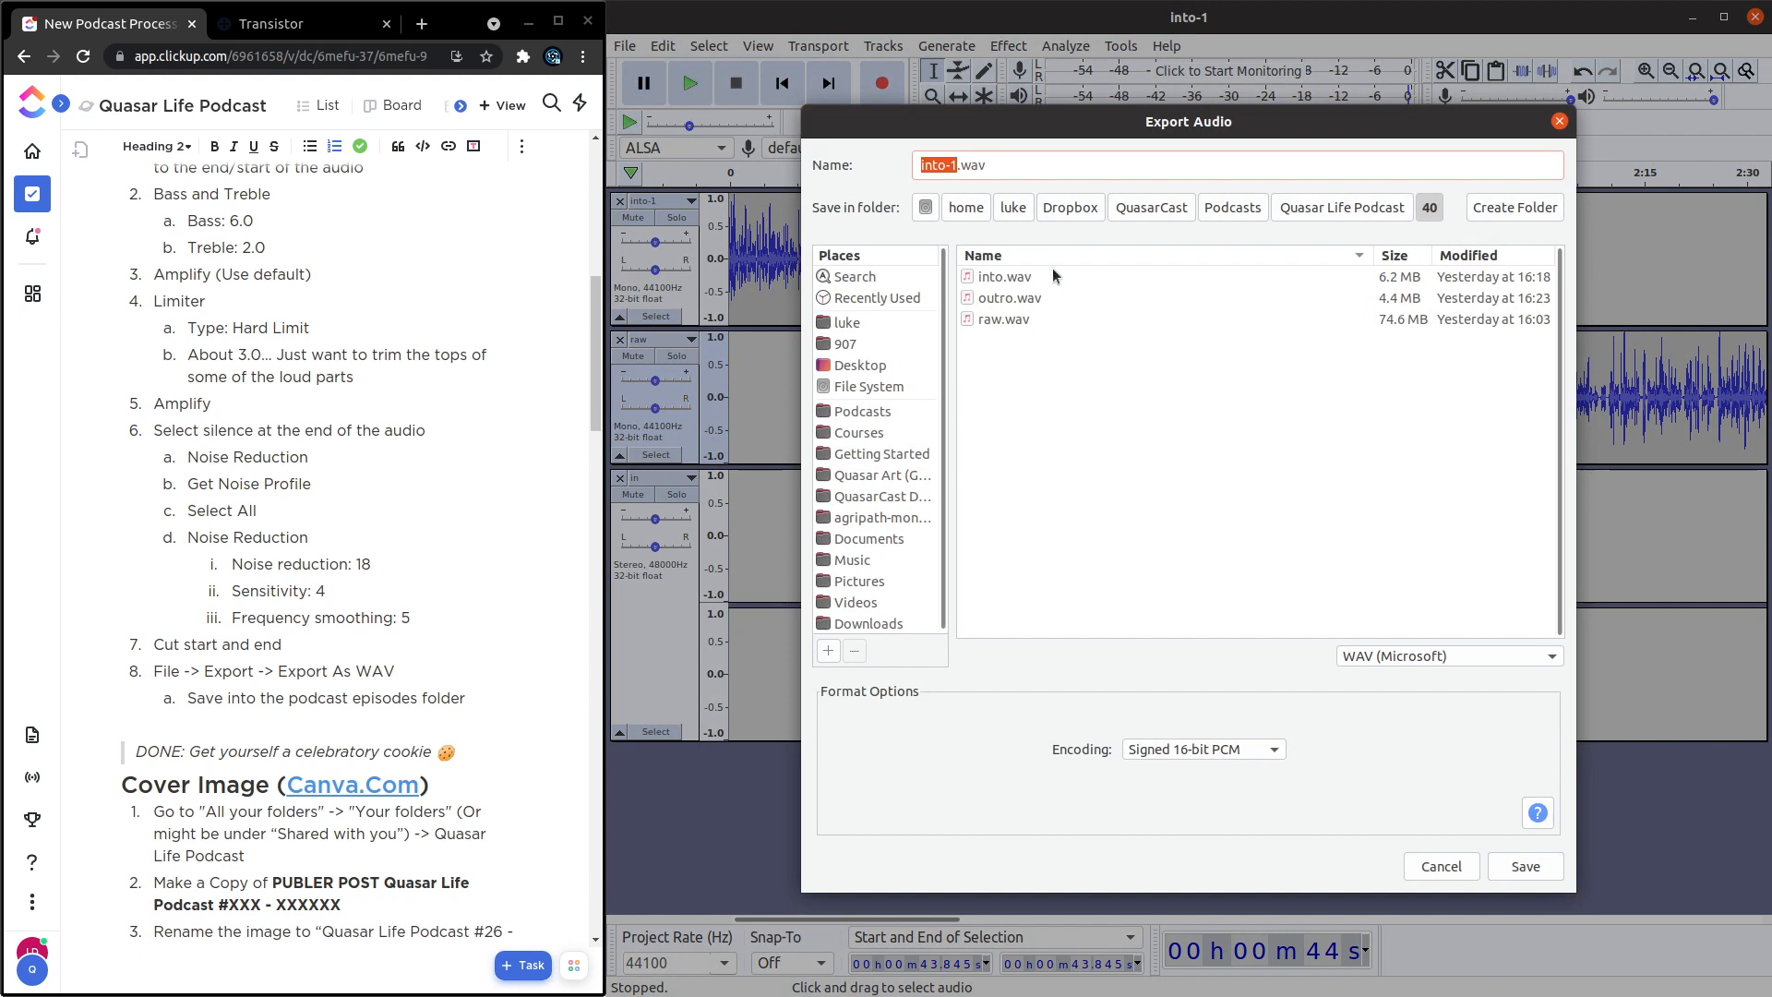
pyautogui.click(1343, 209)
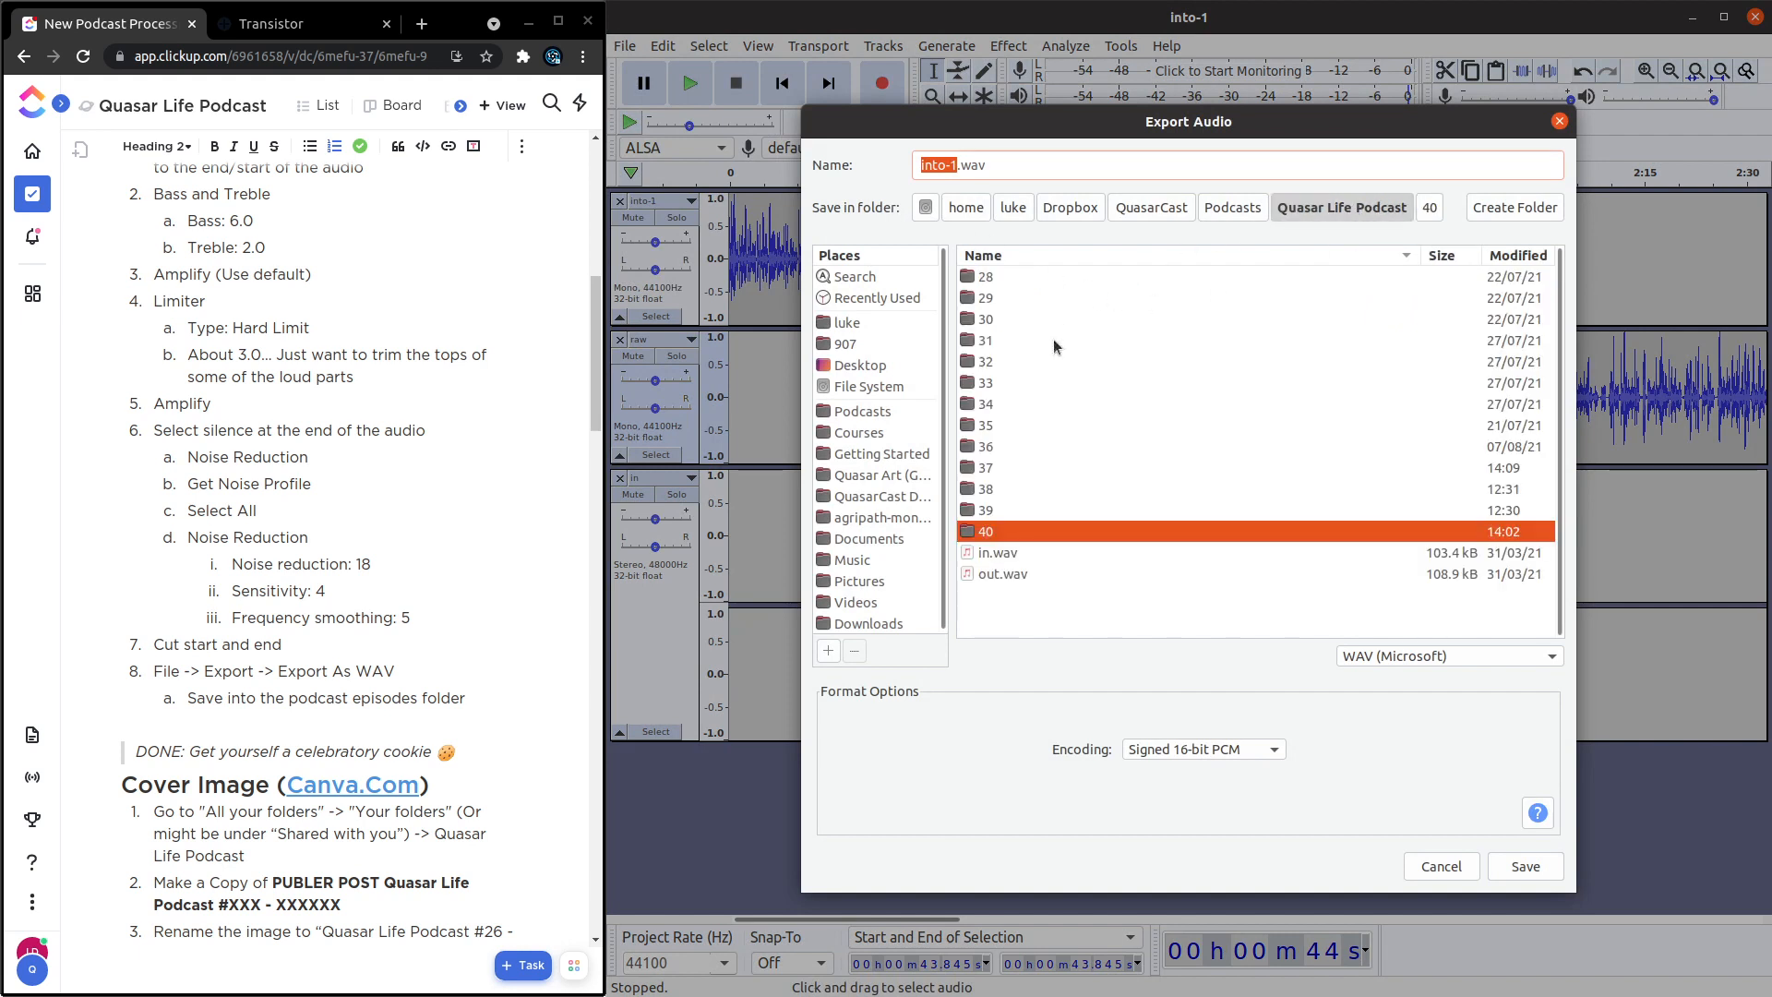
pyautogui.click(989, 468)
pyautogui.doubleClick(988, 468)
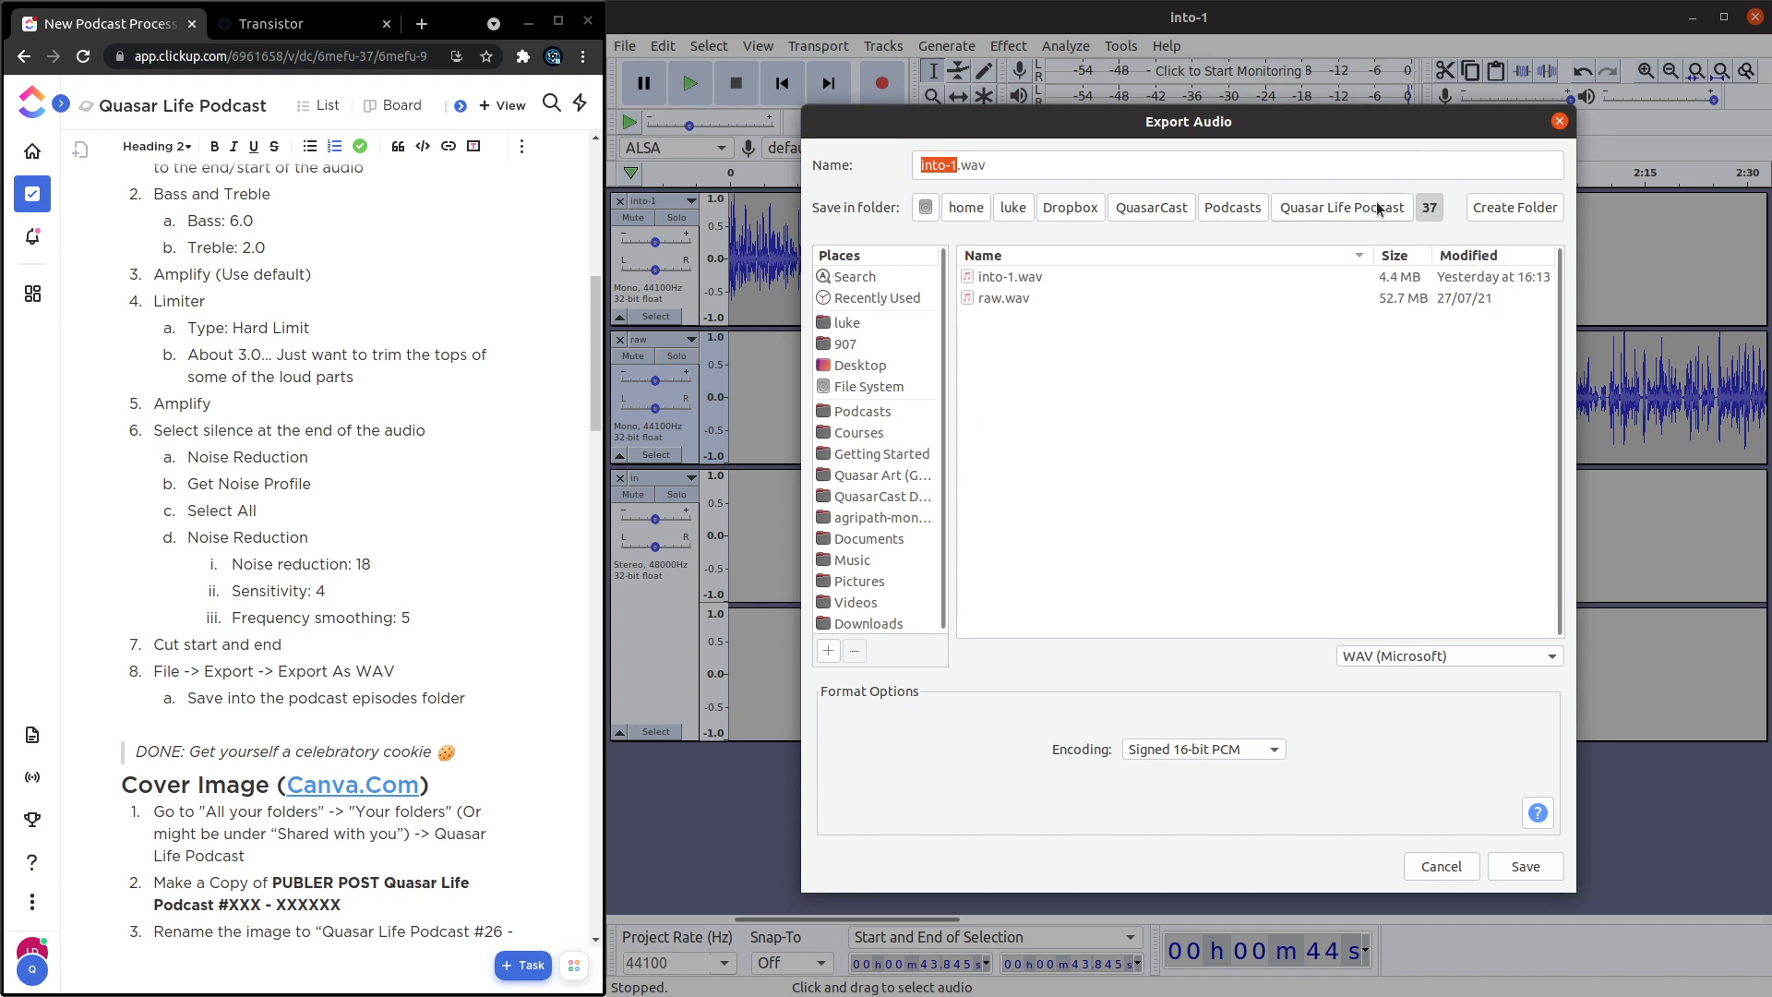
# Name the export edited.wav and export it as one mixed-down stereo file, accepting the metadata tags as they are.
pyautogui.doubleClick(934, 166)
pyautogui.moveTo(961, 166); pyautogui.dragTo(892, 168)
pyautogui.press('Right')
pyautogui.press('Left')
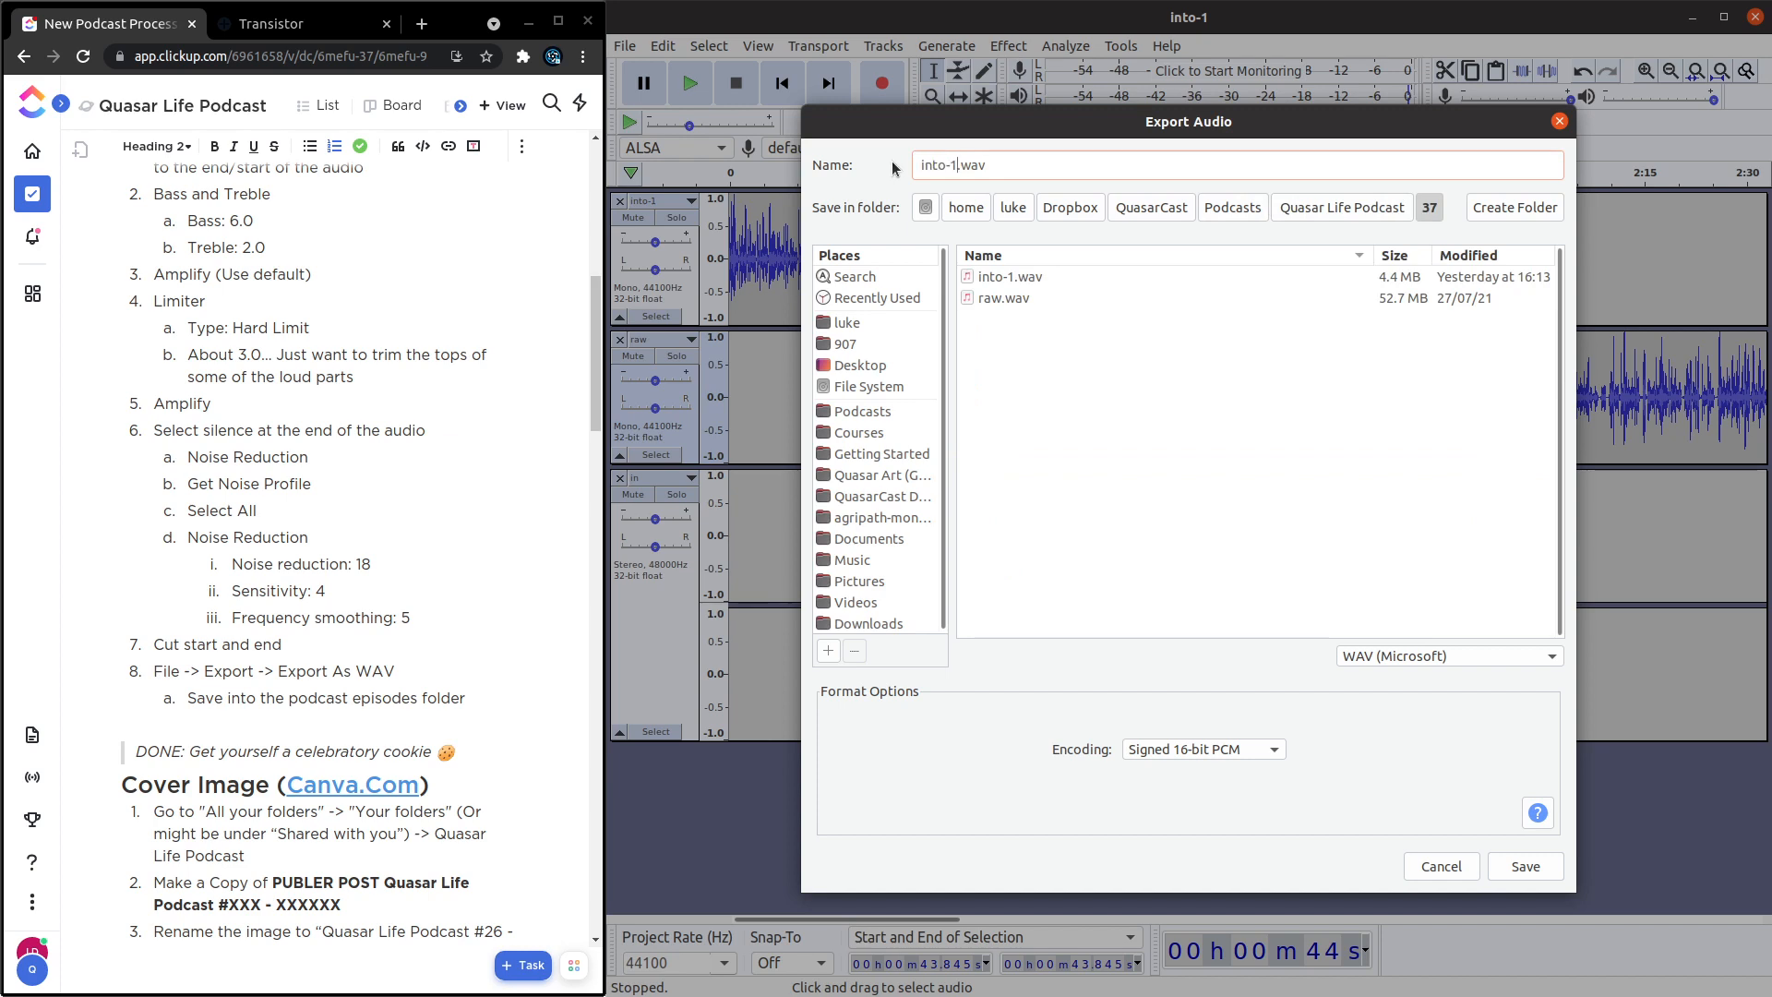
pyautogui.hotkey('ctrl', 'shift', 'Left')
pyautogui.hotkey('ctrl', 'shift', 'Left')
pyautogui.write('editad')
pyautogui.press('BackSpace')
pyautogui.press('BackSpace')
pyautogui.write('ed')
pyautogui.press('Return')
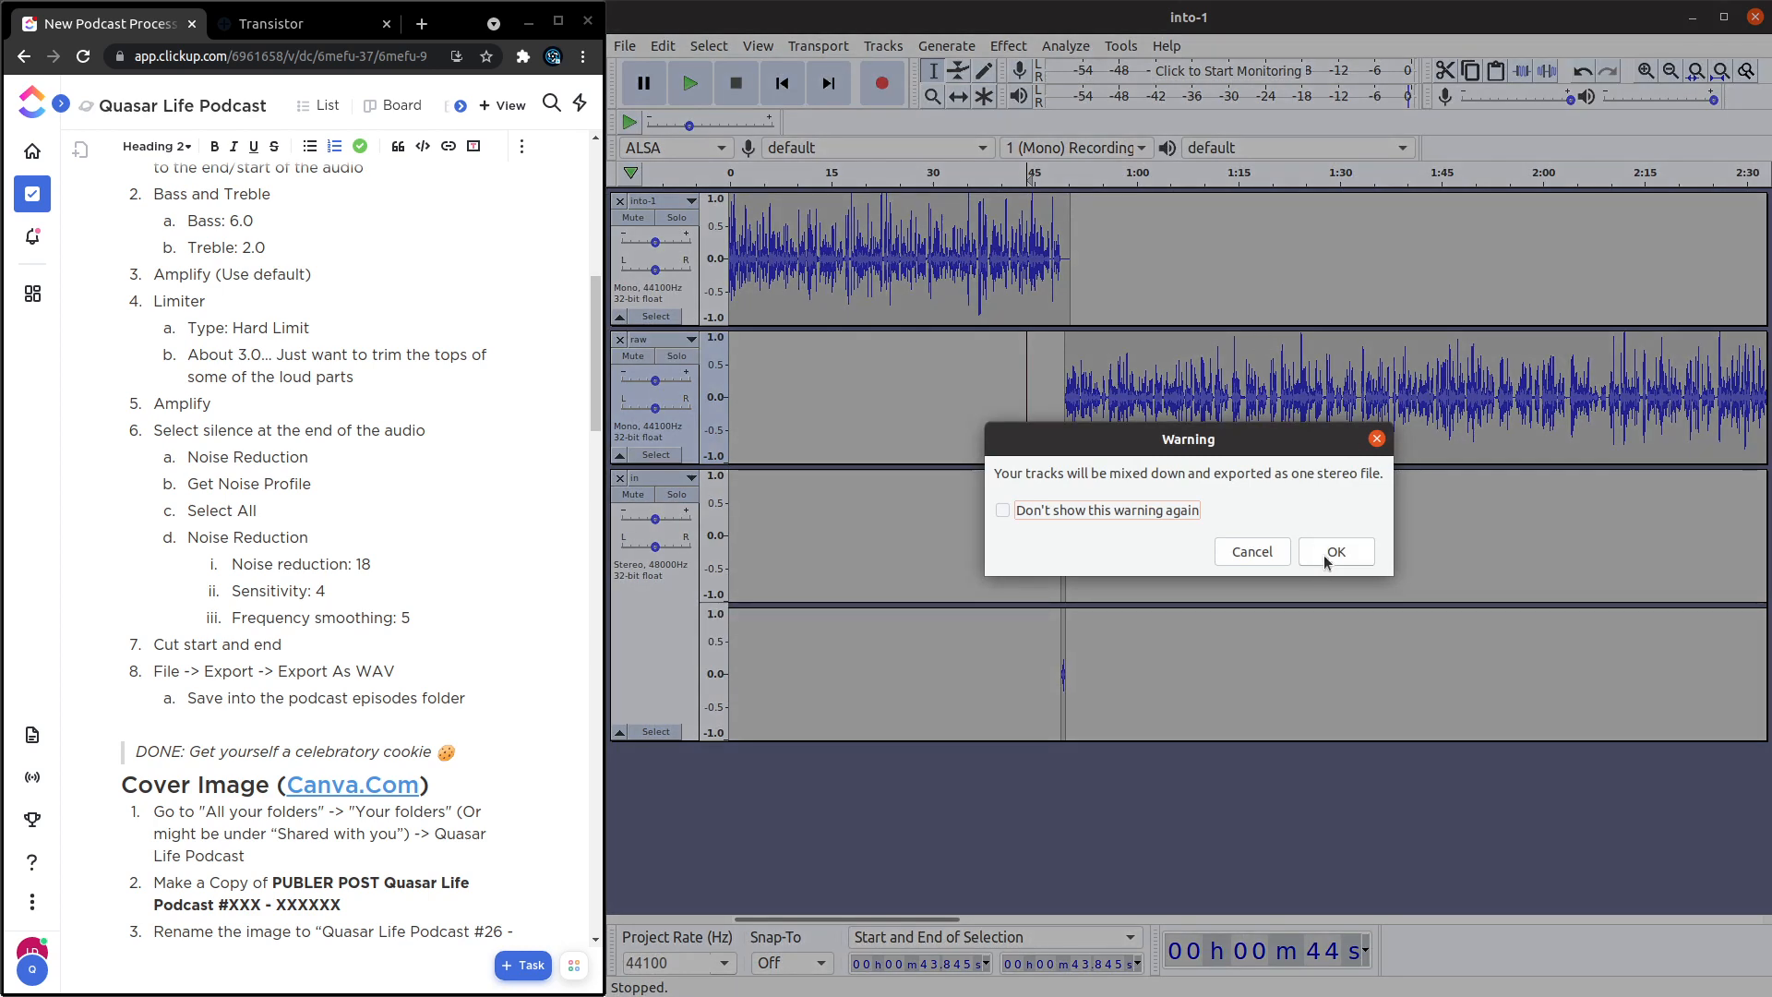
pyautogui.click(1324, 556)
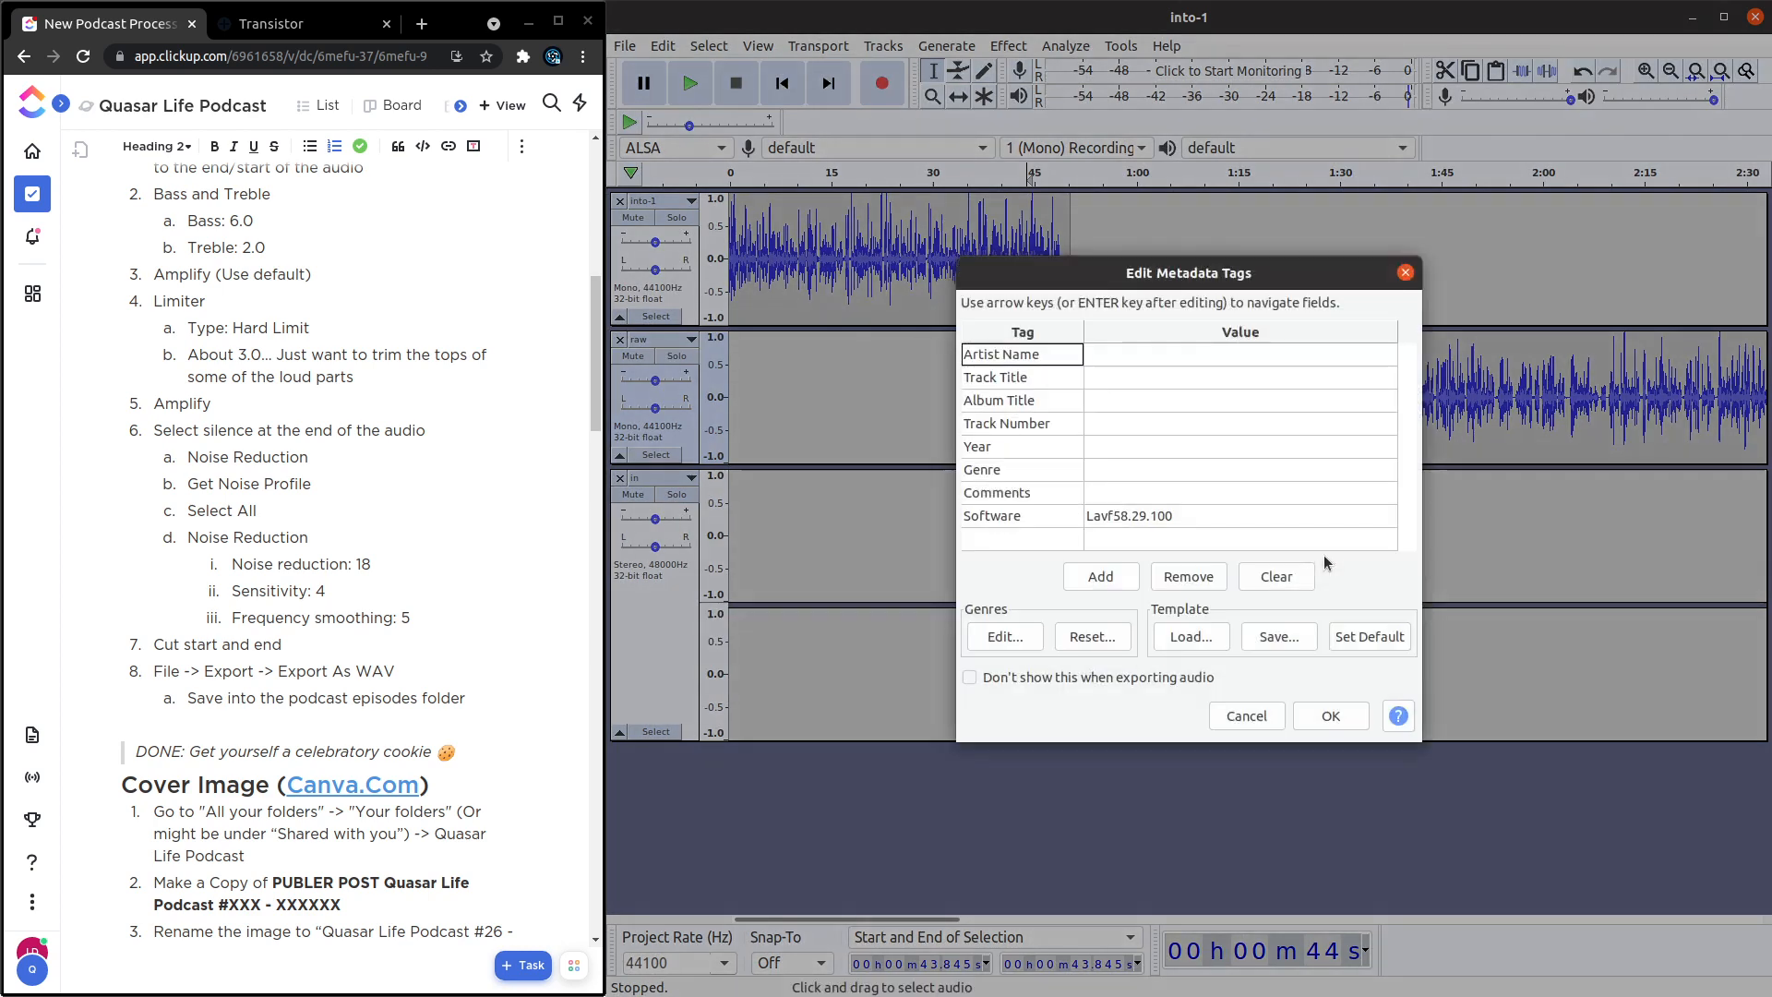
pyautogui.click(1325, 712)
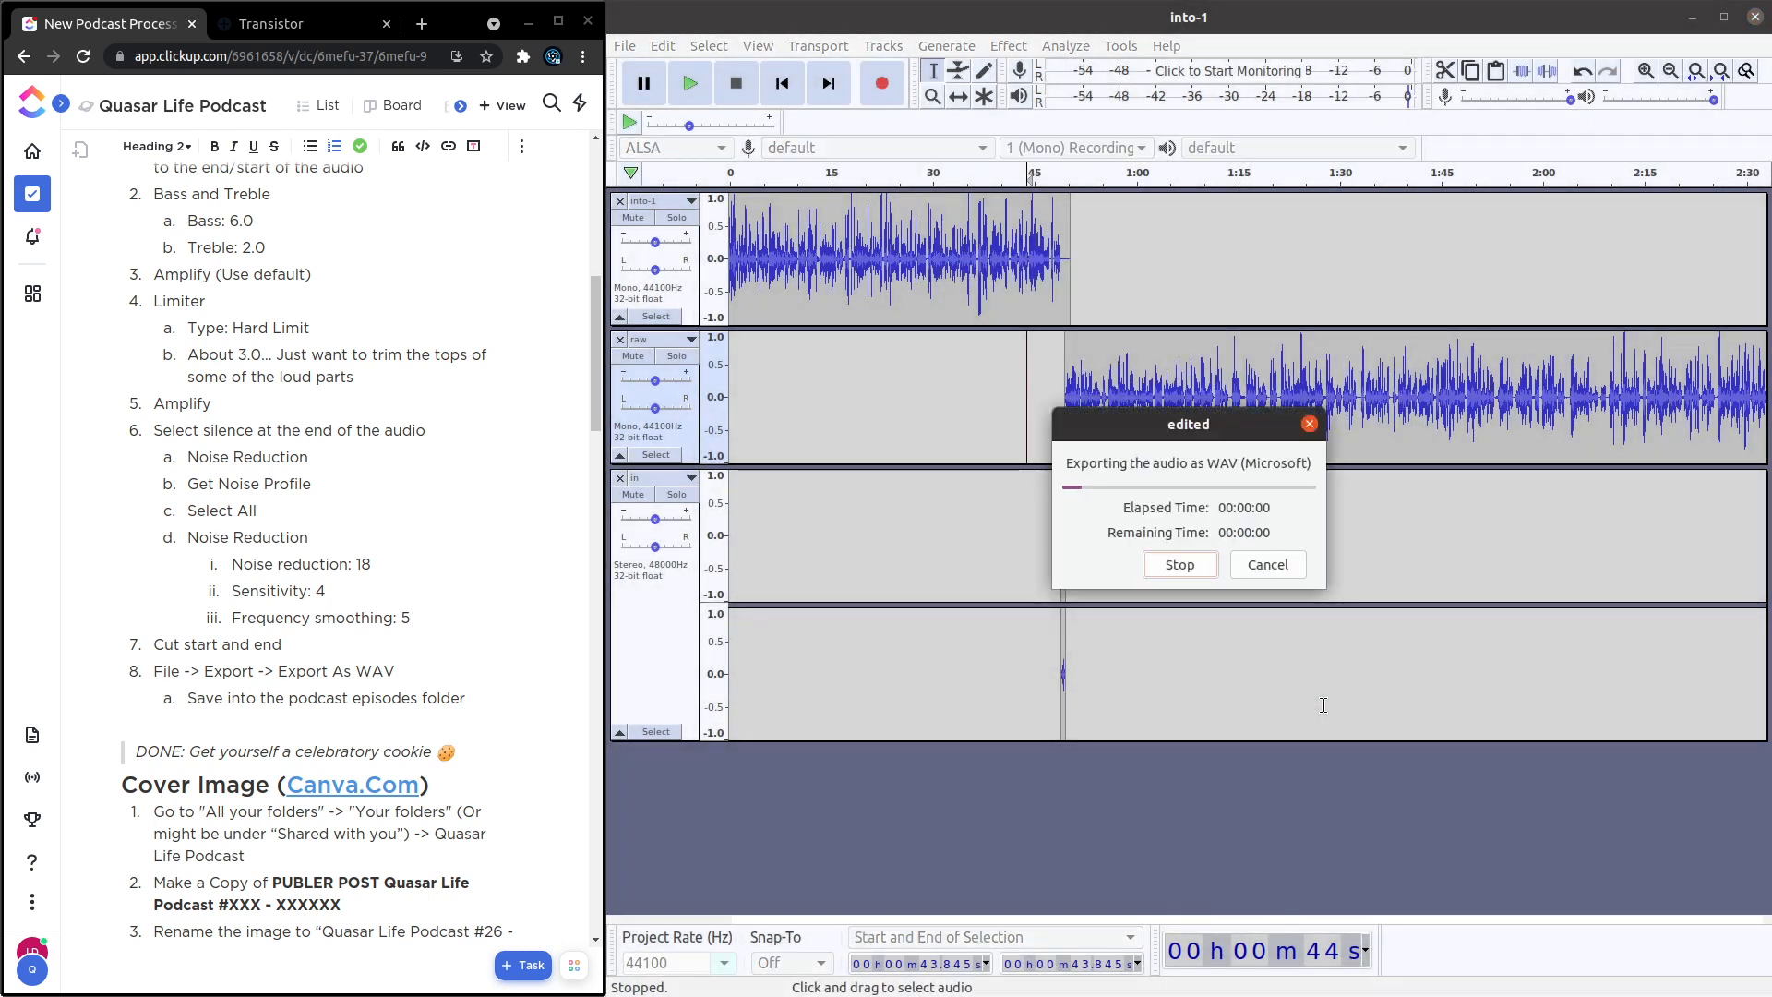